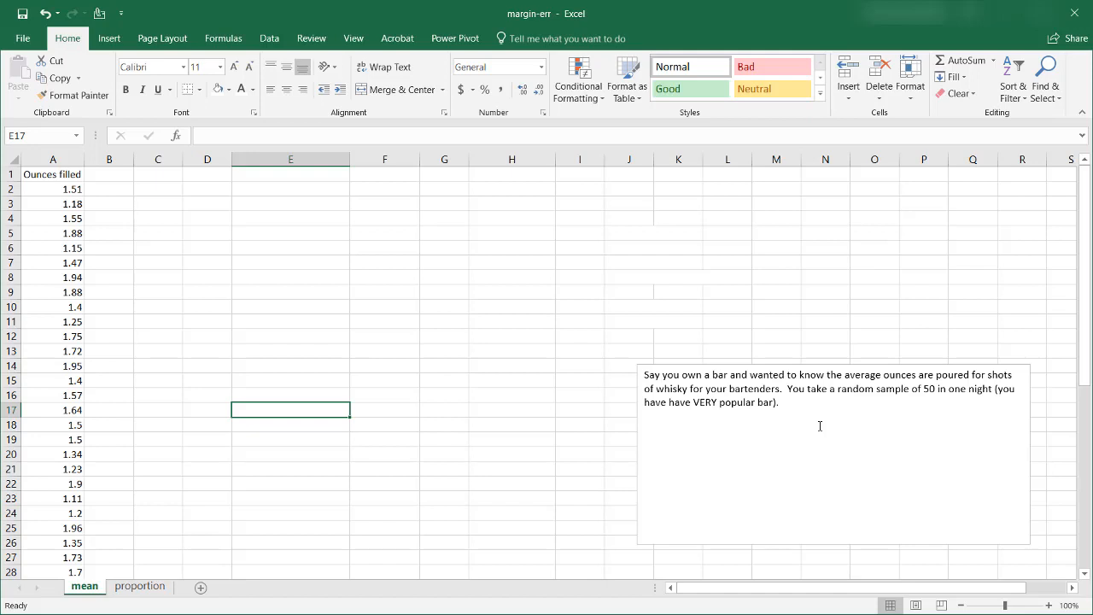
Open the Descriptive Statistics analysis tool and set its input range to the Ounces filled data, $A$1:$A$51
click(54, 163)
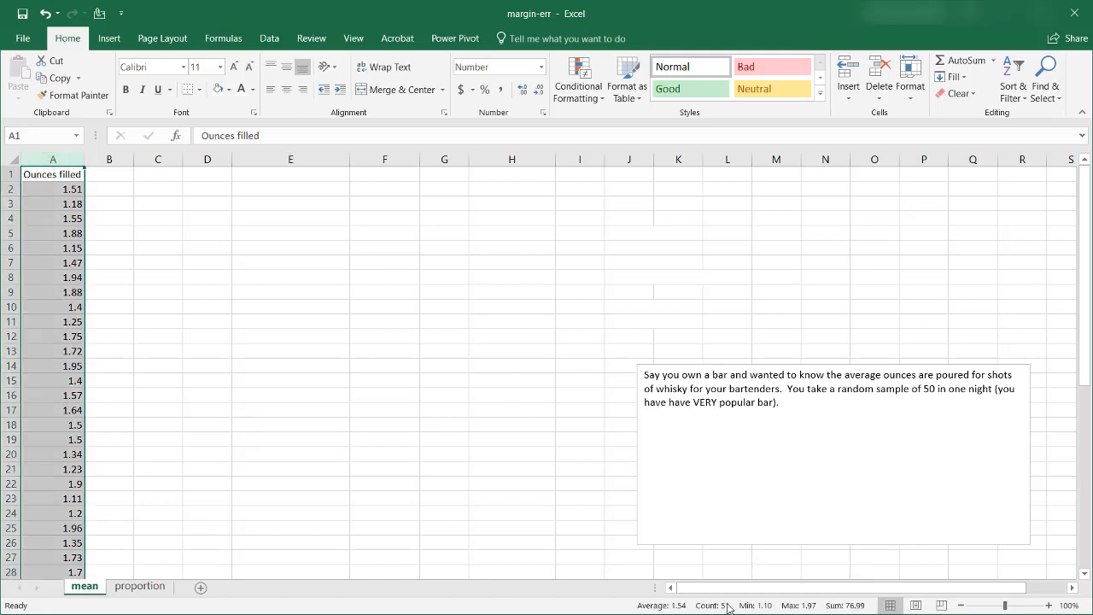
click(39, 177)
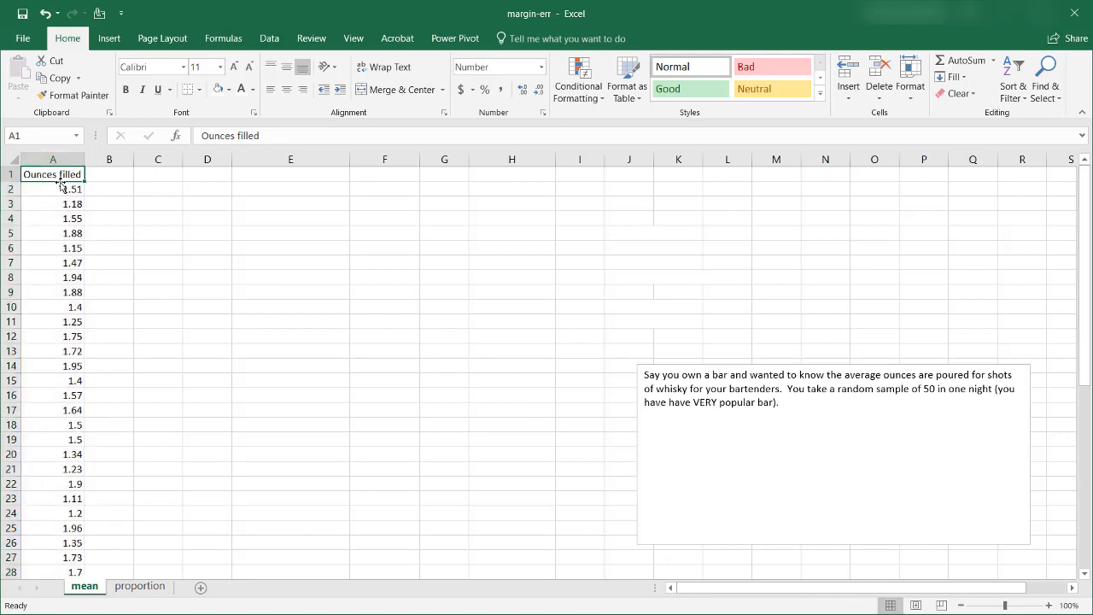
click(268, 39)
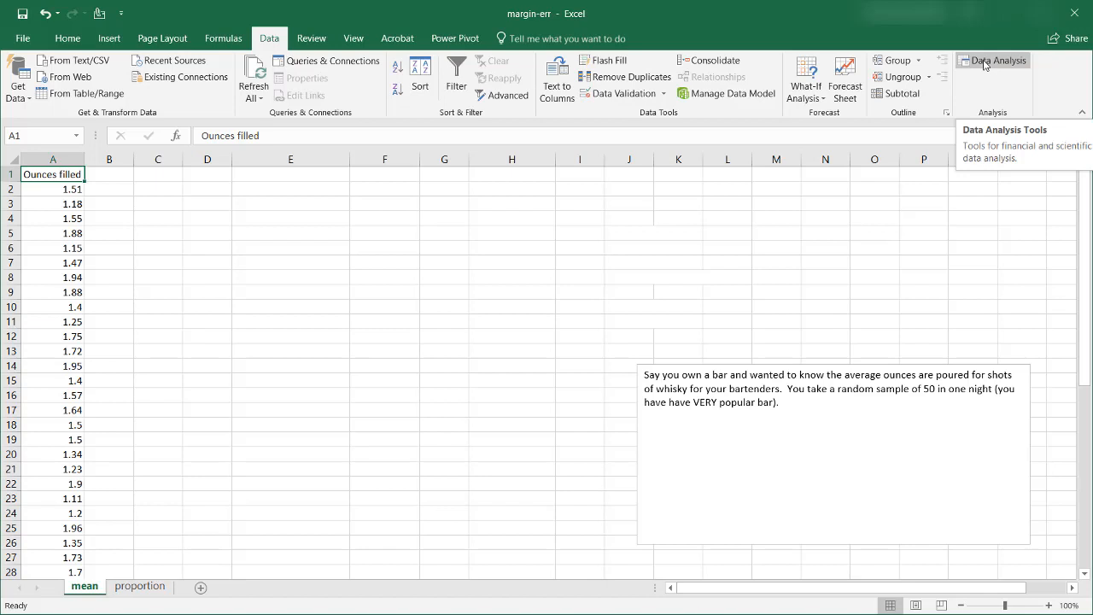
click(985, 63)
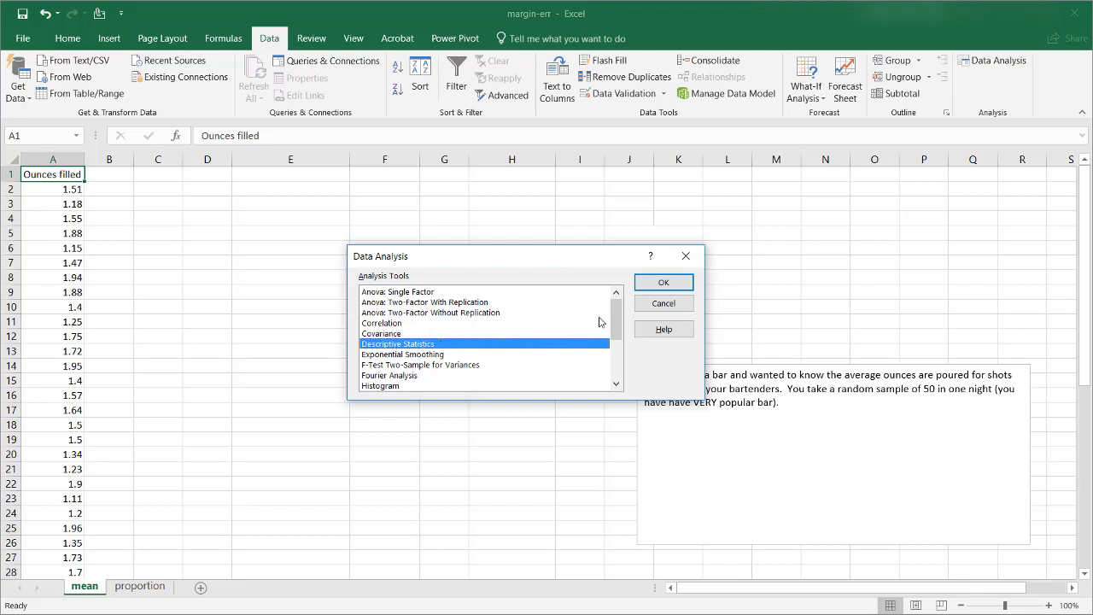
click(670, 285)
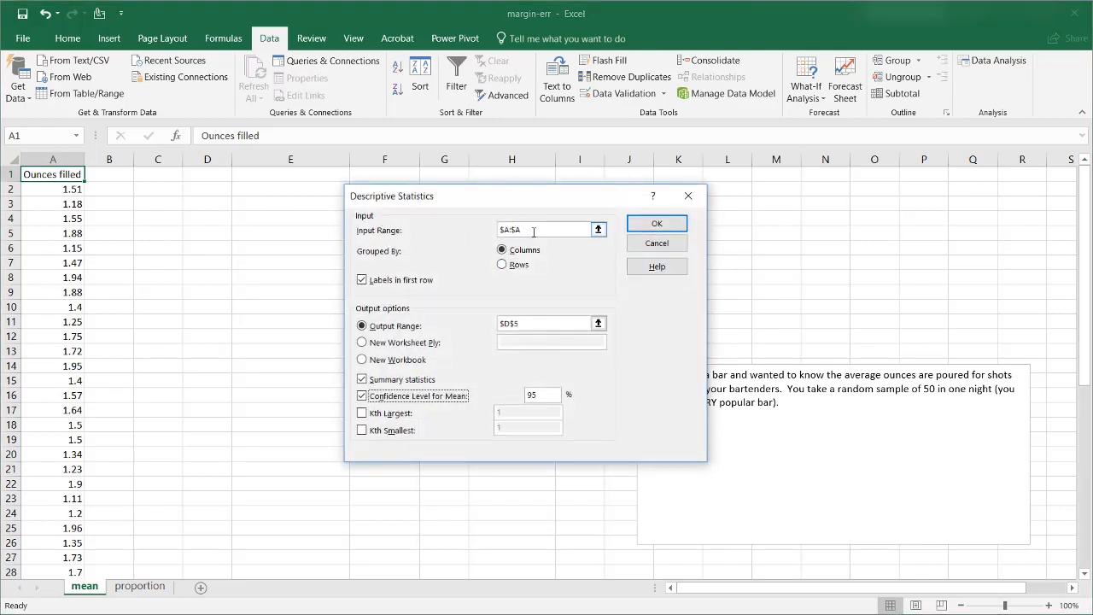
drag(533, 231, 475, 227)
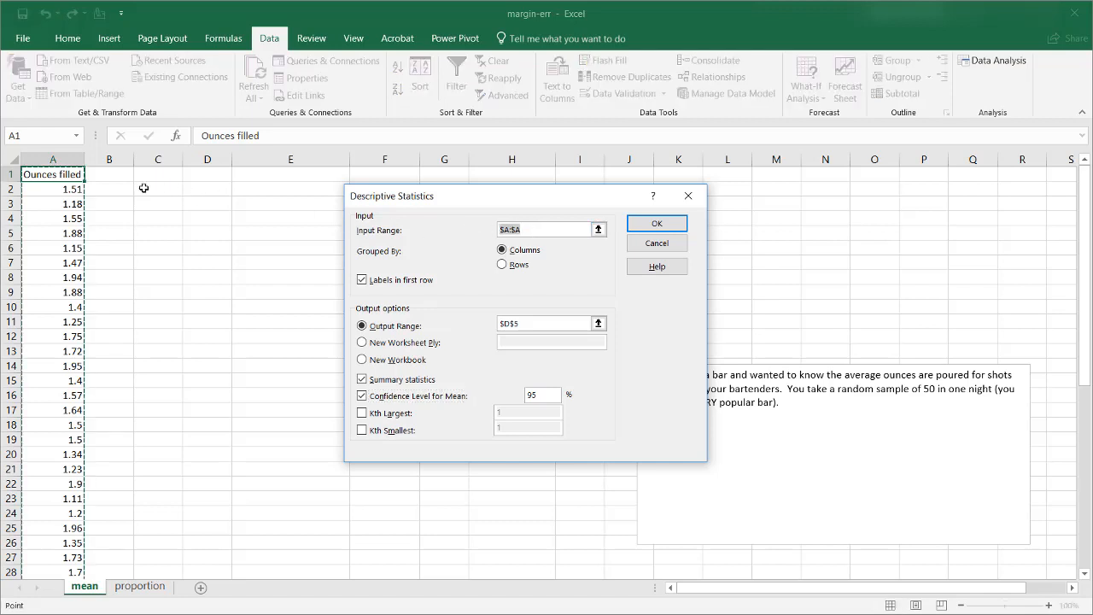
click(62, 174)
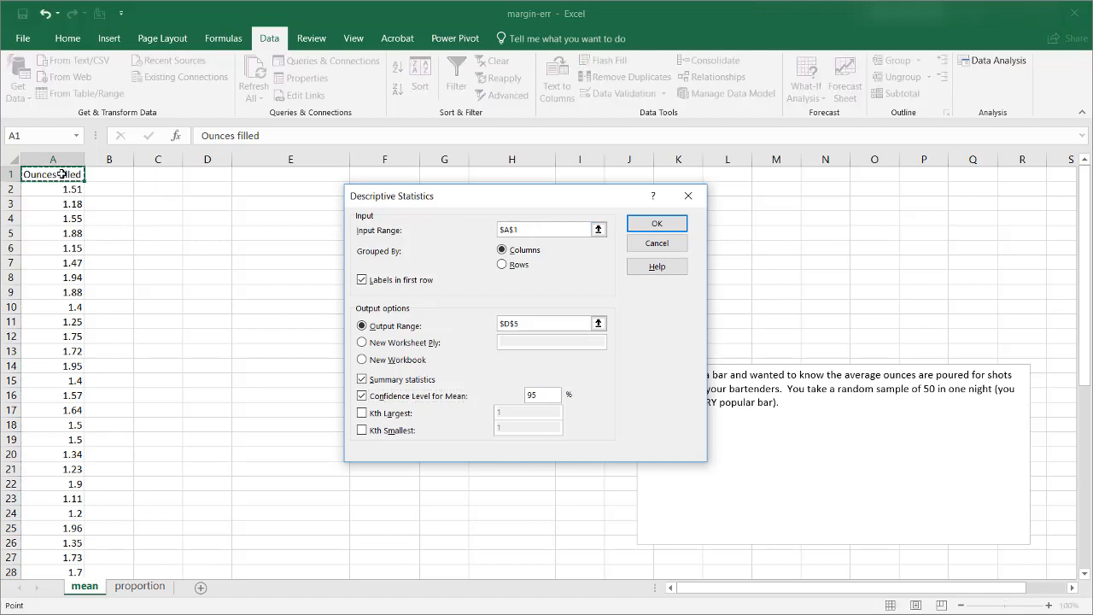
key(ctrl+shift+Down)
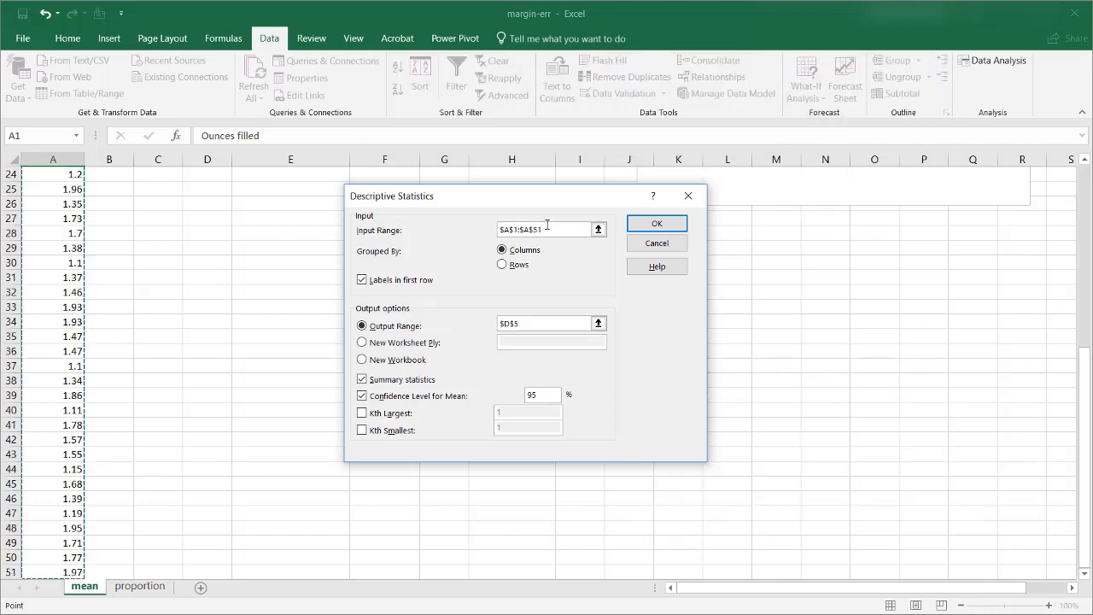
drag(1083, 359, 1083, 171)
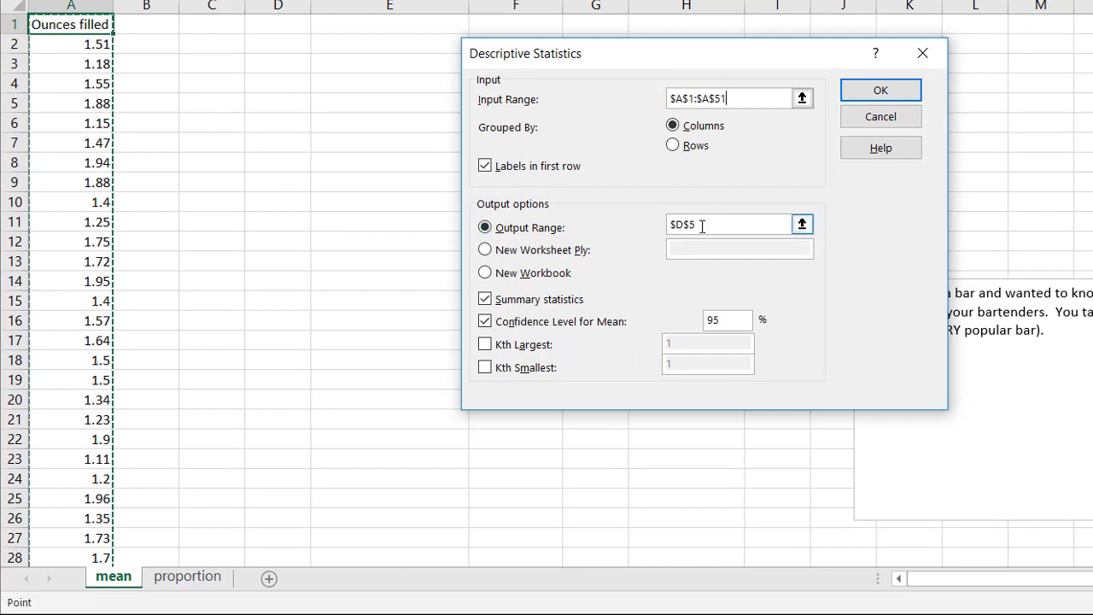
Generate the descriptive statistics at output range $D$5 with a 95% confidence level for the mean, and fit column D's width to its labels
click(643, 230)
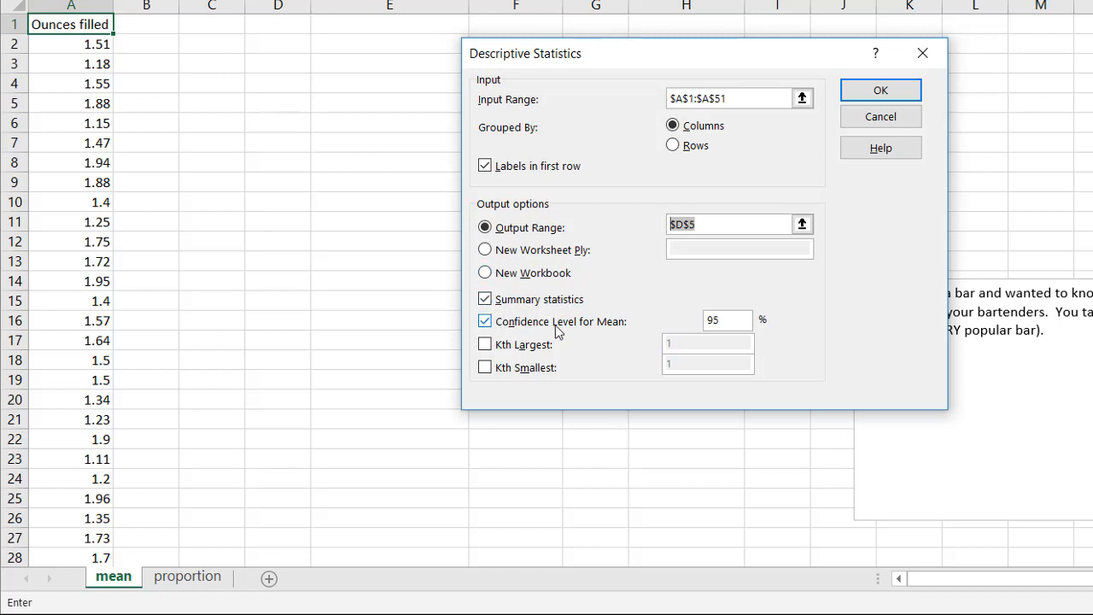
click(875, 92)
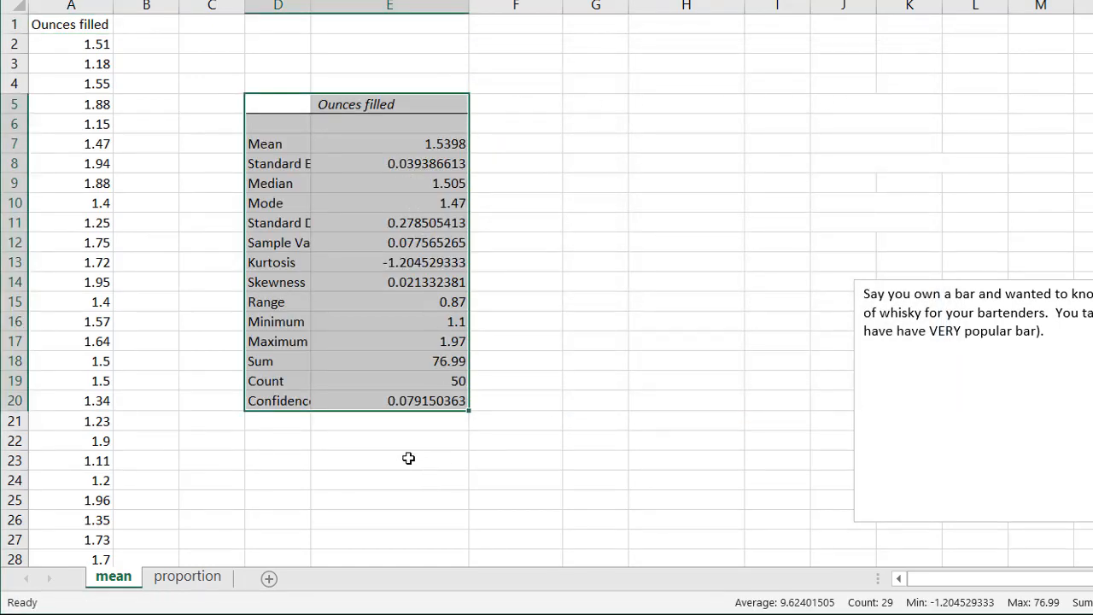
click(406, 461)
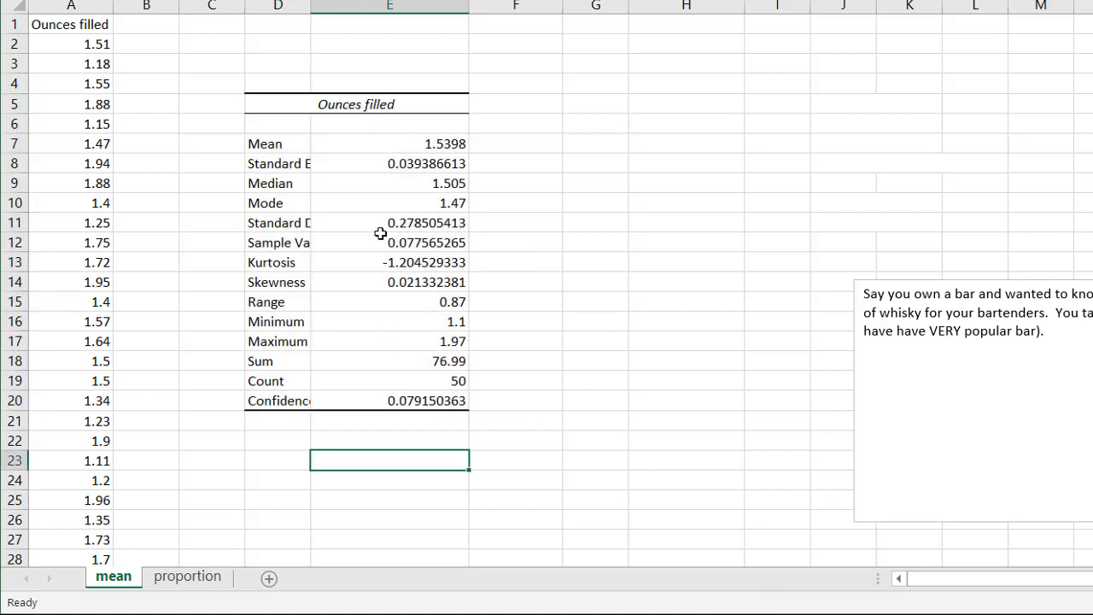
double_click(313, 6)
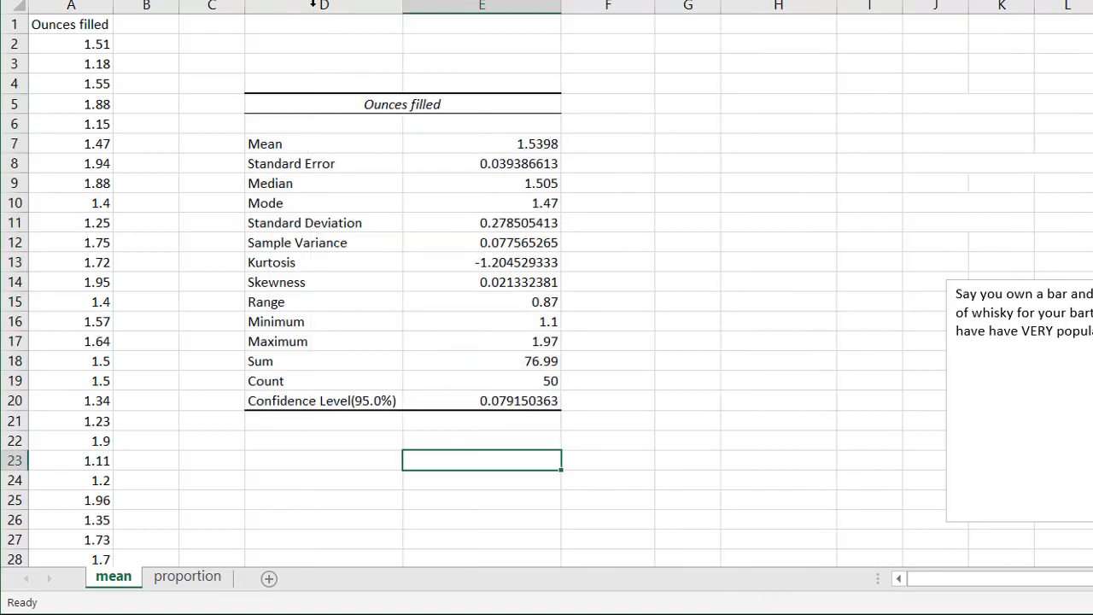
Enter the labels Lower in E23 and Upper in E24 below the statistics table
text(Lower)
key(Return)
text(Upper)
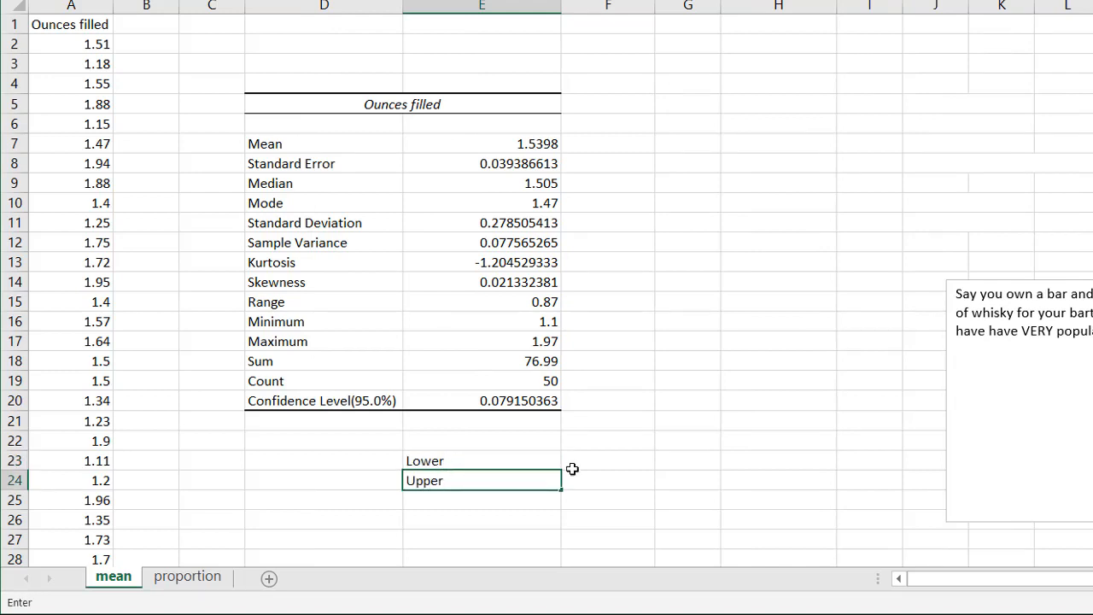
Calculate the lower bound in F23 as the mean minus the confidence level value, =E7-E20
click(612, 454)
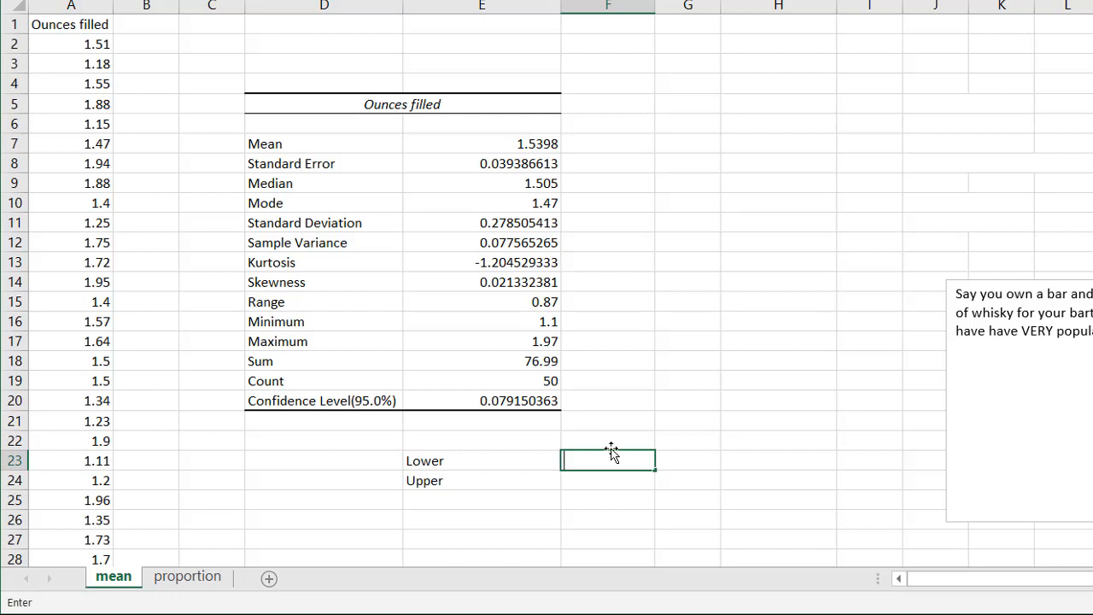
text(=)
click(531, 143)
text(-)
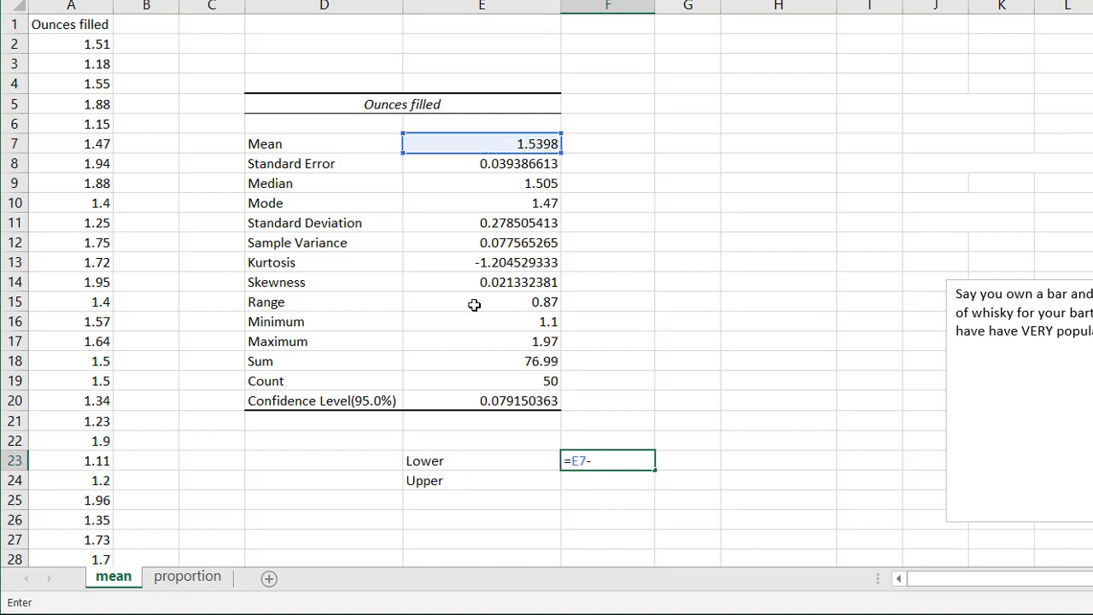
click(464, 401)
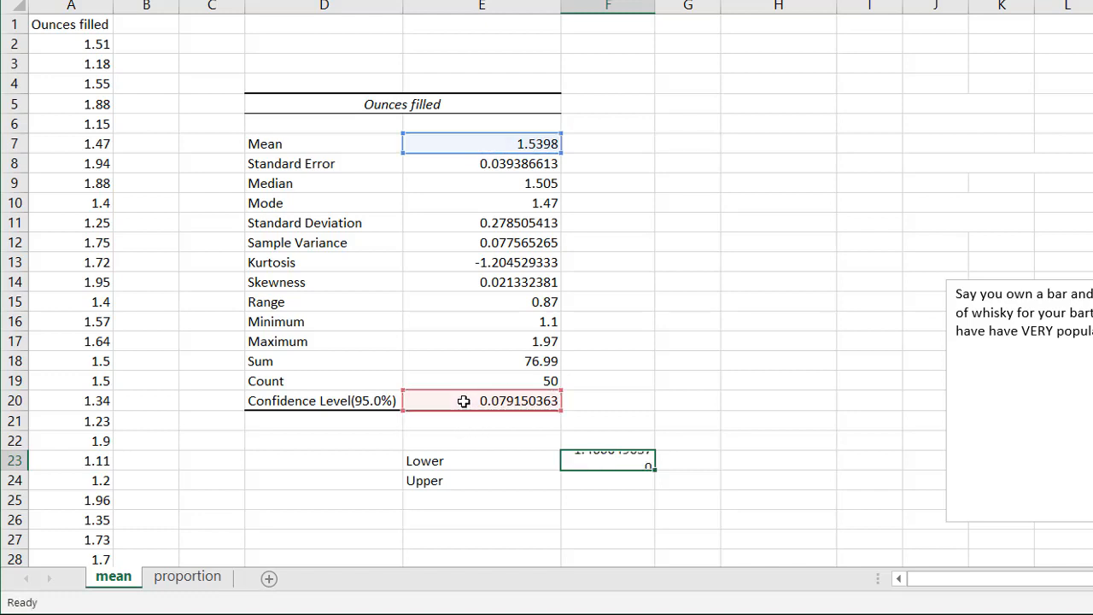
key(Return)
Calculate the upper bound in F24 as the mean plus the confidence level value, =E7+E20
text(=)
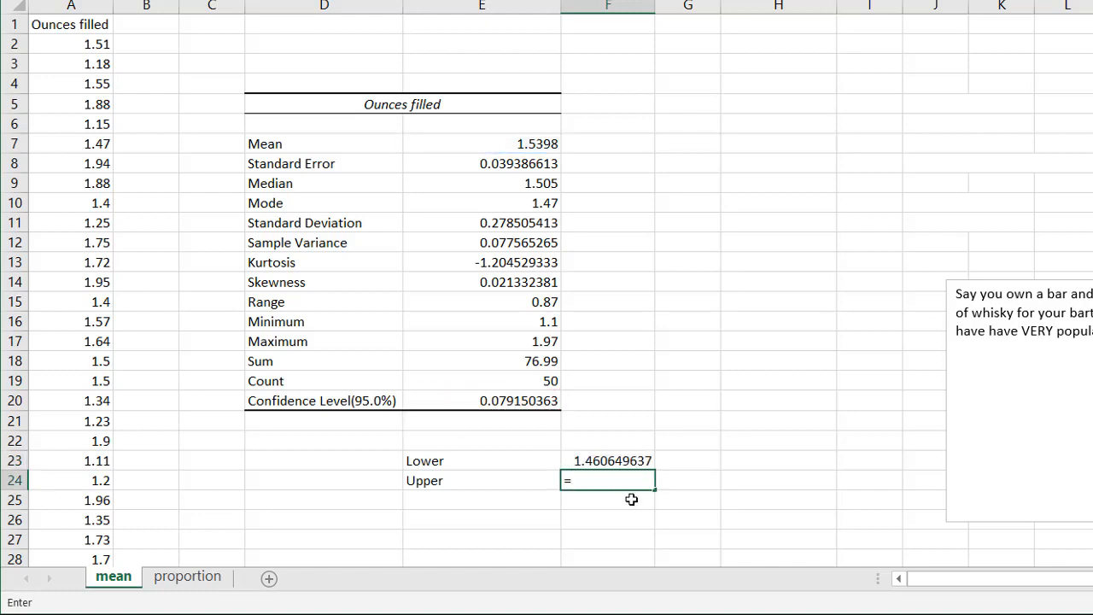
click(493, 145)
text(+)
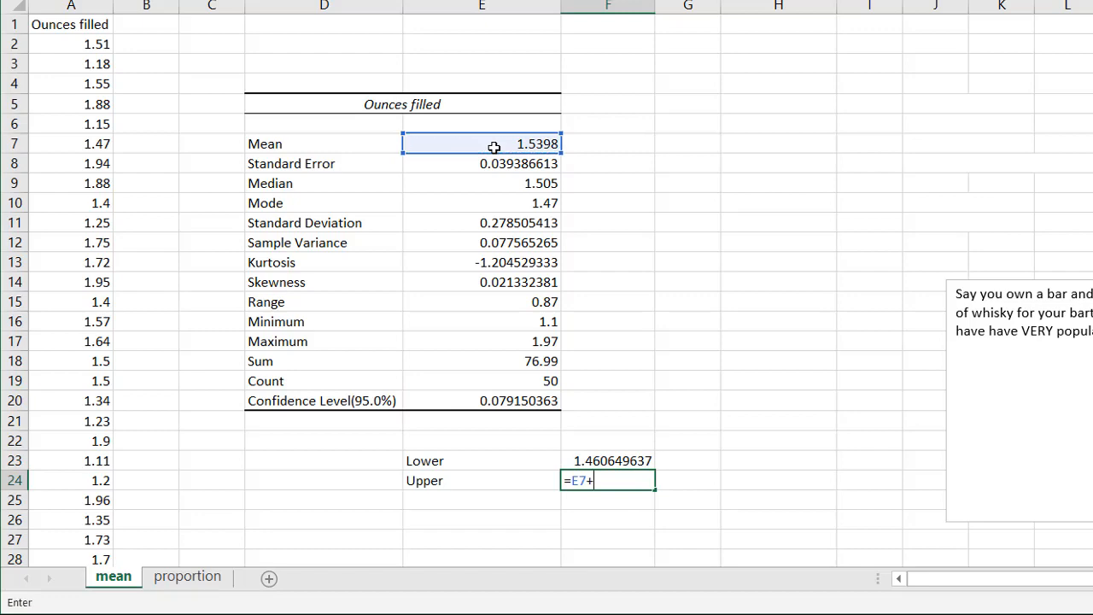
click(513, 400)
key(Return)
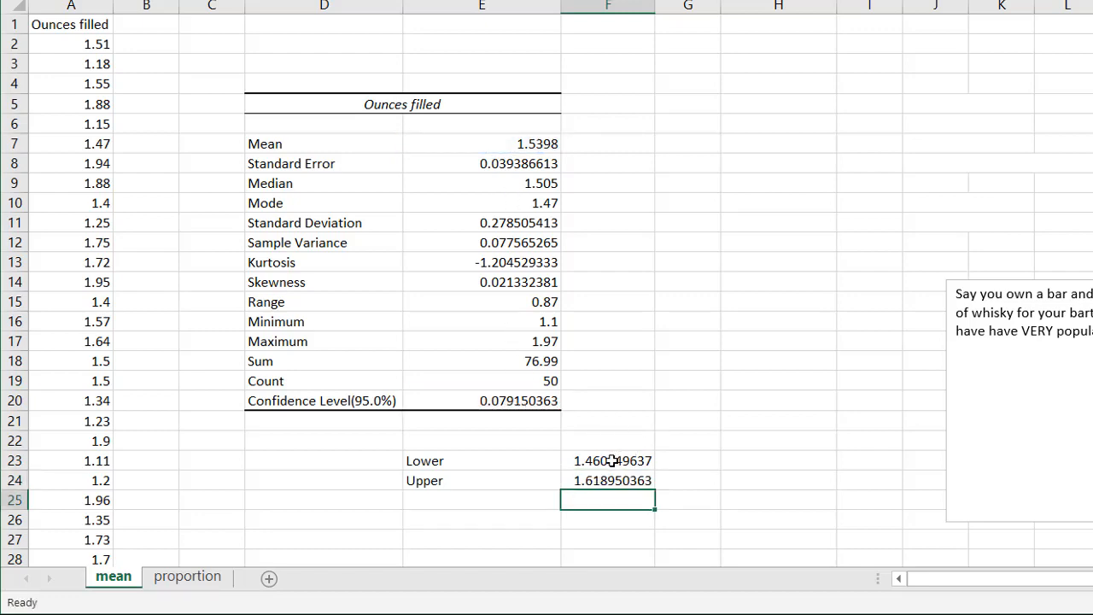
Format the lower and upper bounds in F23:F24 to show two decimal places
drag(612, 460, 612, 480)
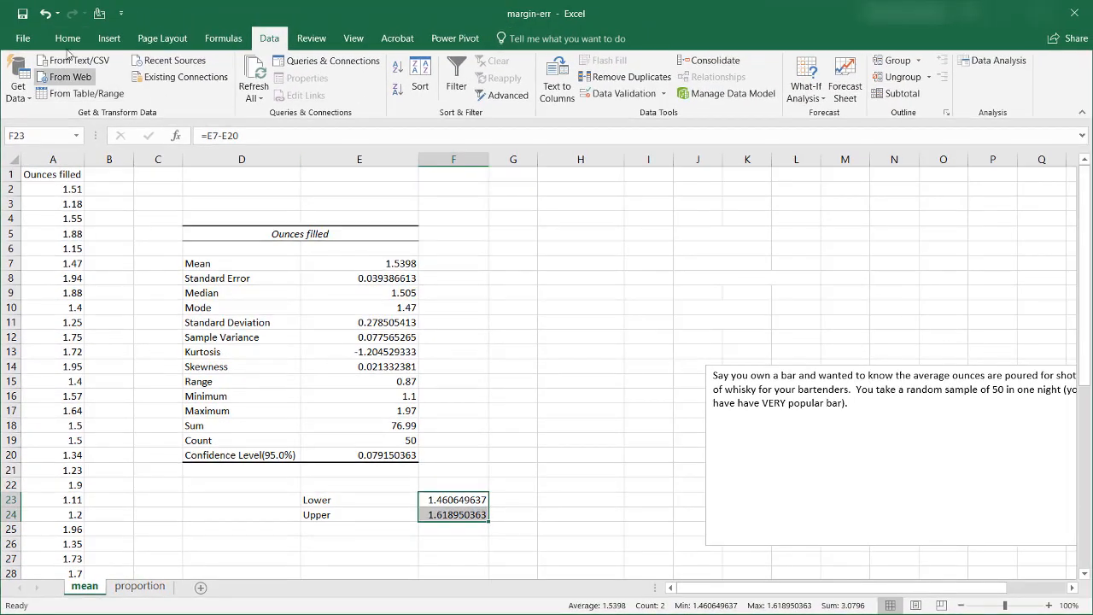
click(67, 38)
click(523, 89)
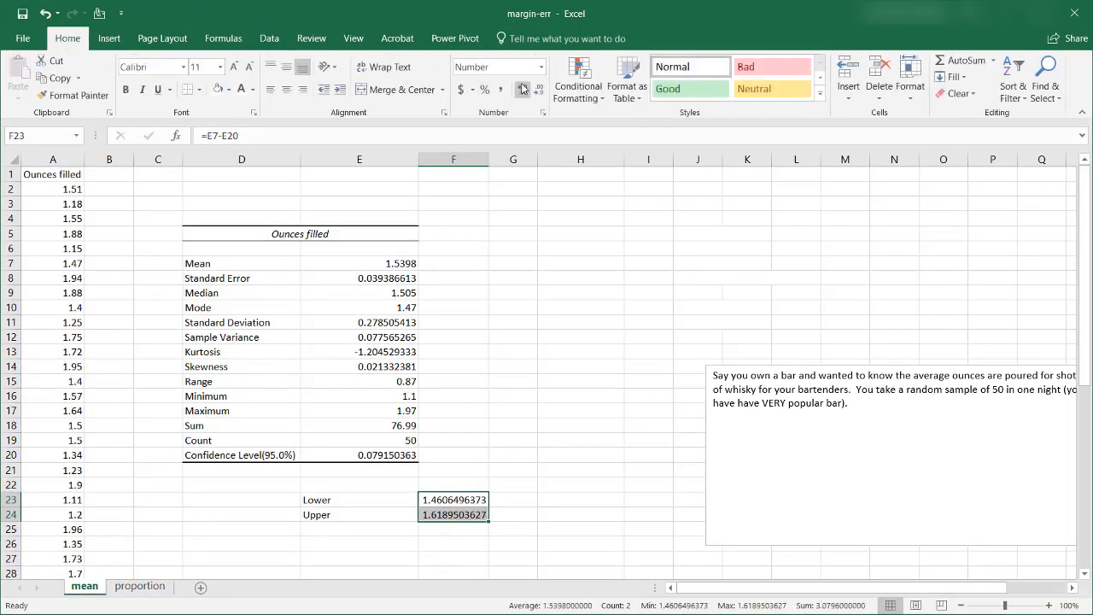
click(540, 90)
click(540, 90)
click(540, 89)
click(540, 90)
click(539, 90)
click(539, 89)
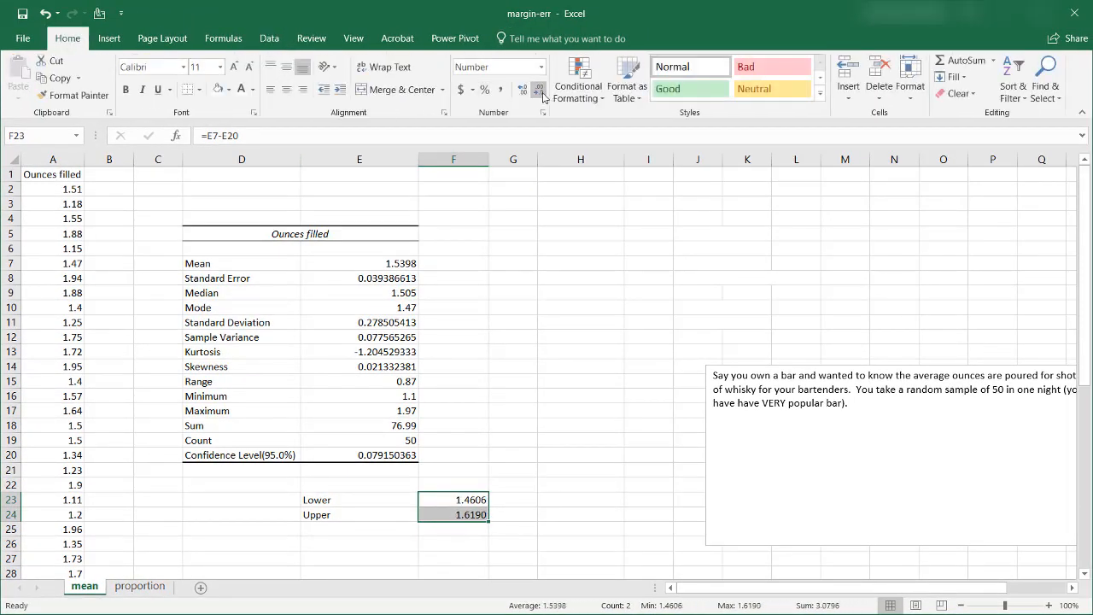
click(540, 90)
click(539, 90)
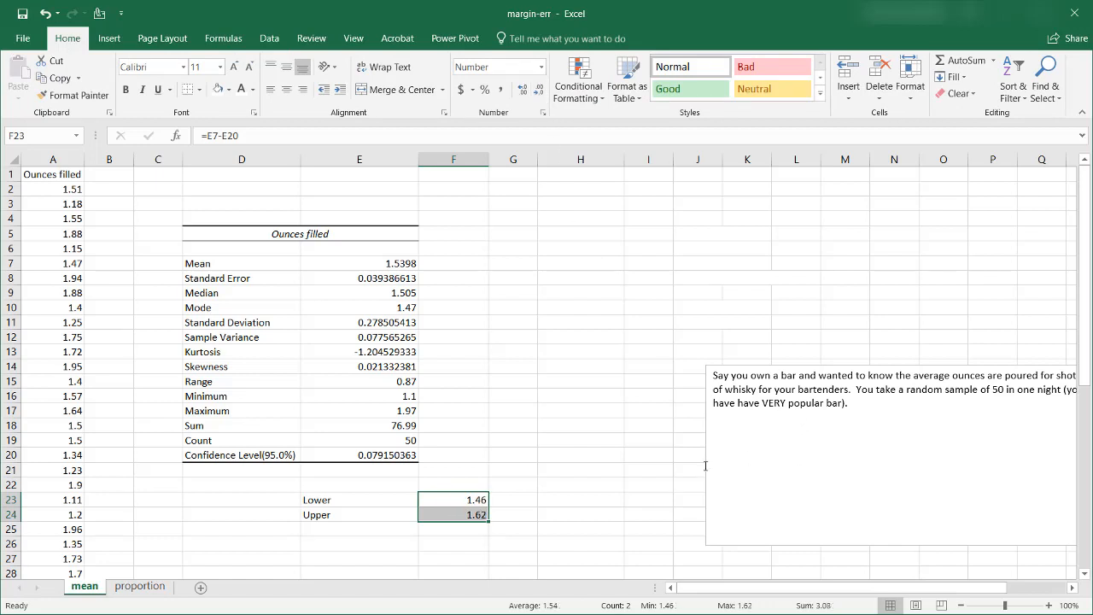
Move the text box closer to the statistics, starting in column H, and recolour its hidden lines about the average and margin of error black
click(772, 368)
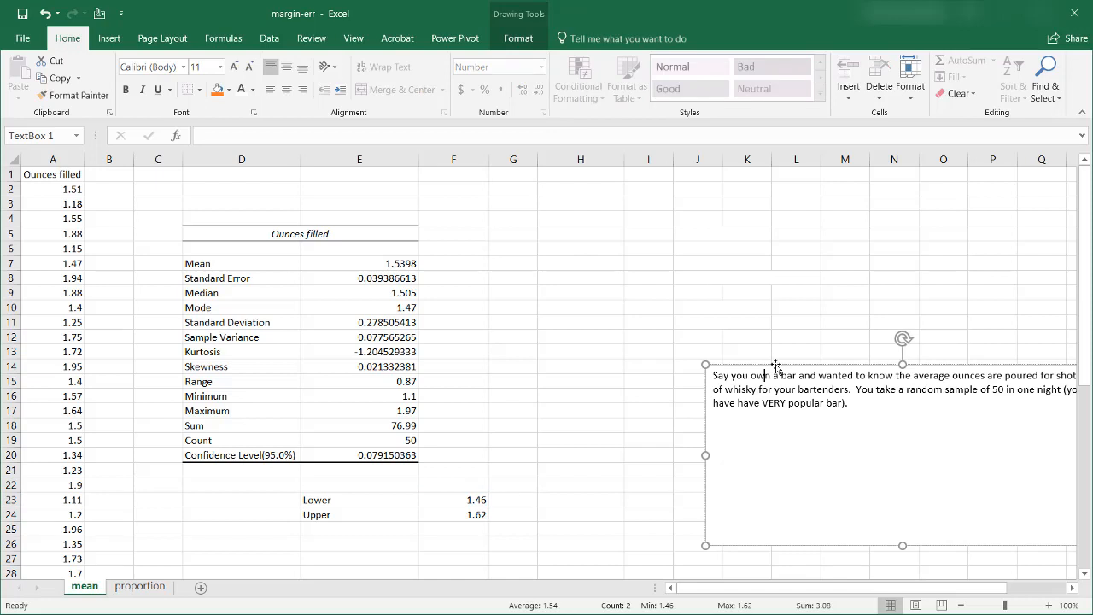
drag(775, 365, 631, 378)
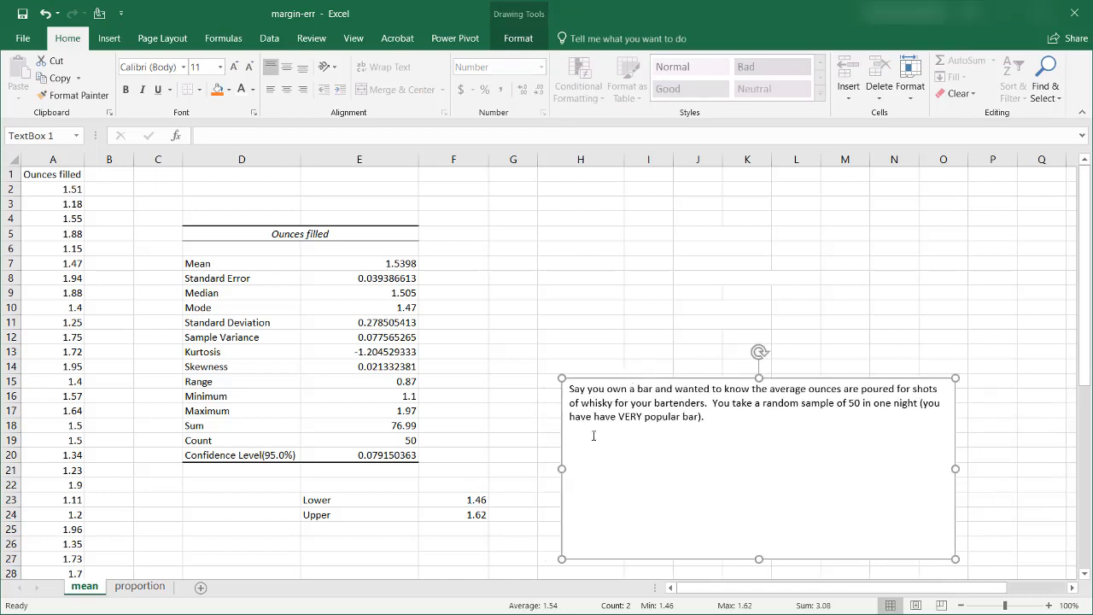
drag(582, 439, 735, 494)
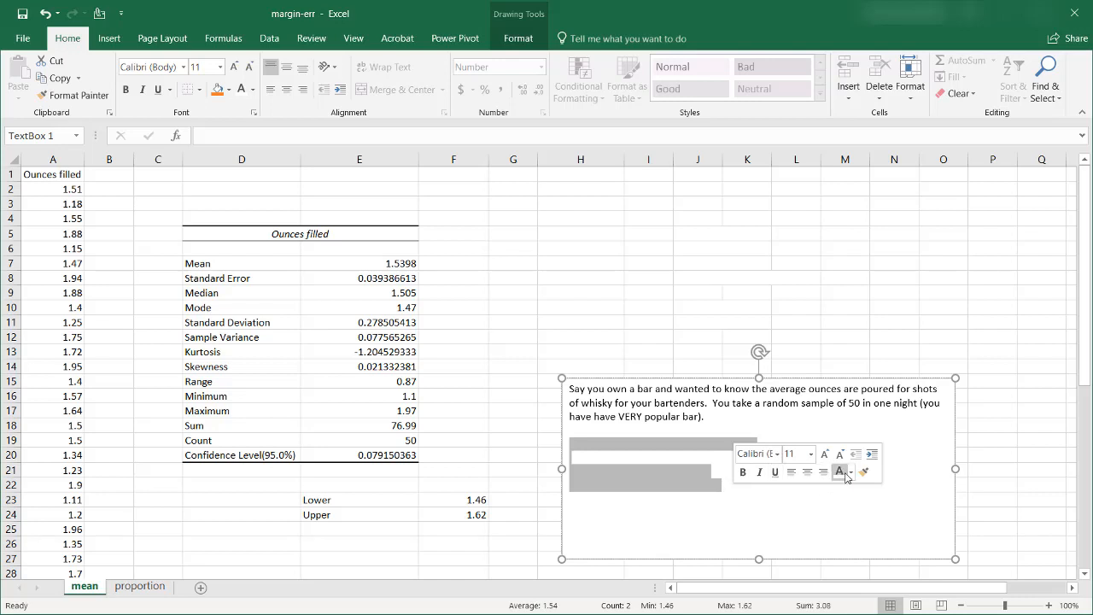
click(851, 474)
click(844, 498)
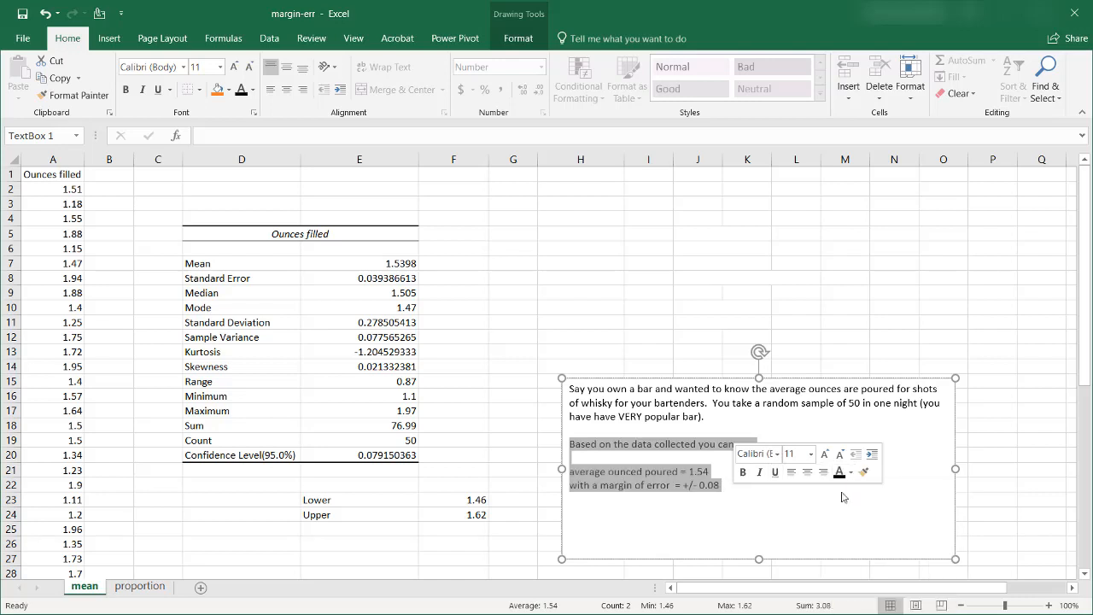
click(688, 470)
click(392, 266)
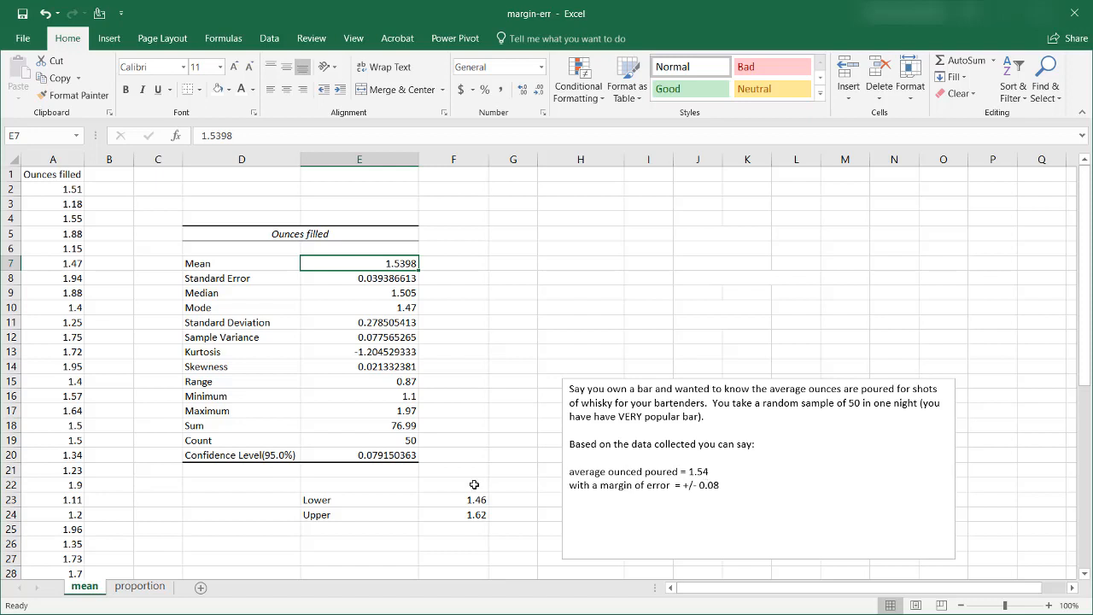
click(375, 455)
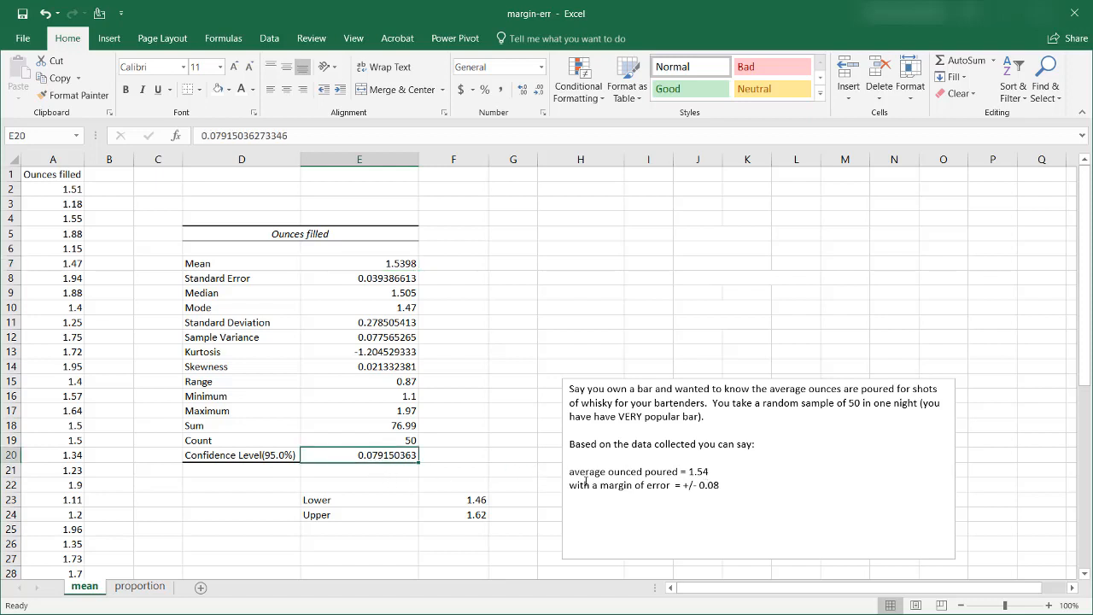
Change the font colour of the hidden last paragraph in the text box, about the new bartender, to black
drag(577, 510, 959, 525)
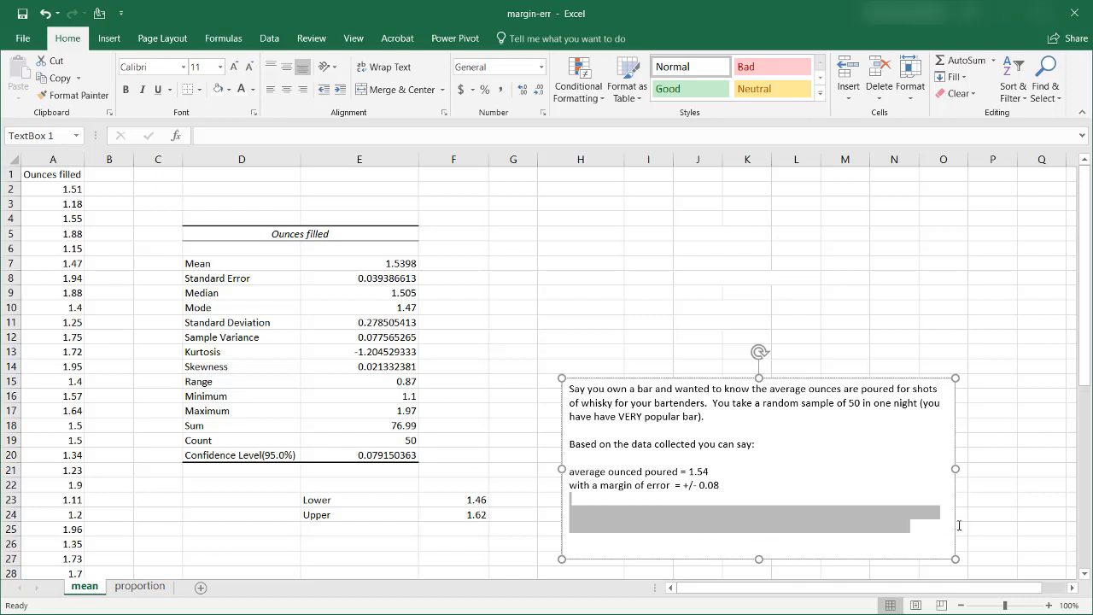
right_click(884, 522)
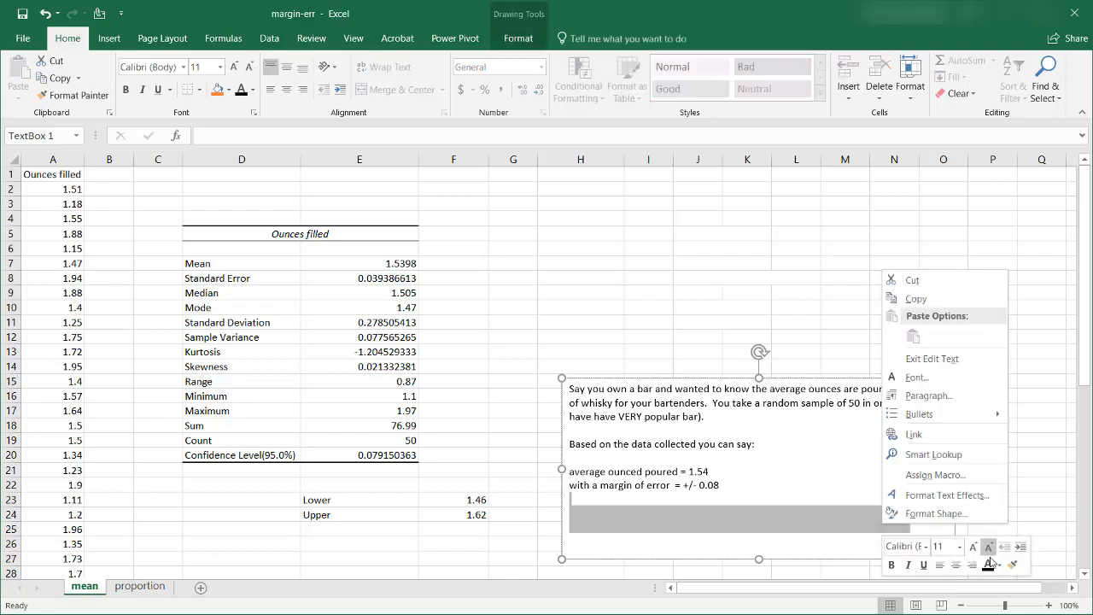
text(If you hired a new bartendar and she was give out 1.75 ounces on average, then she'd be pouring too much whisky, although the customer wouldn't mind.)
click(804, 513)
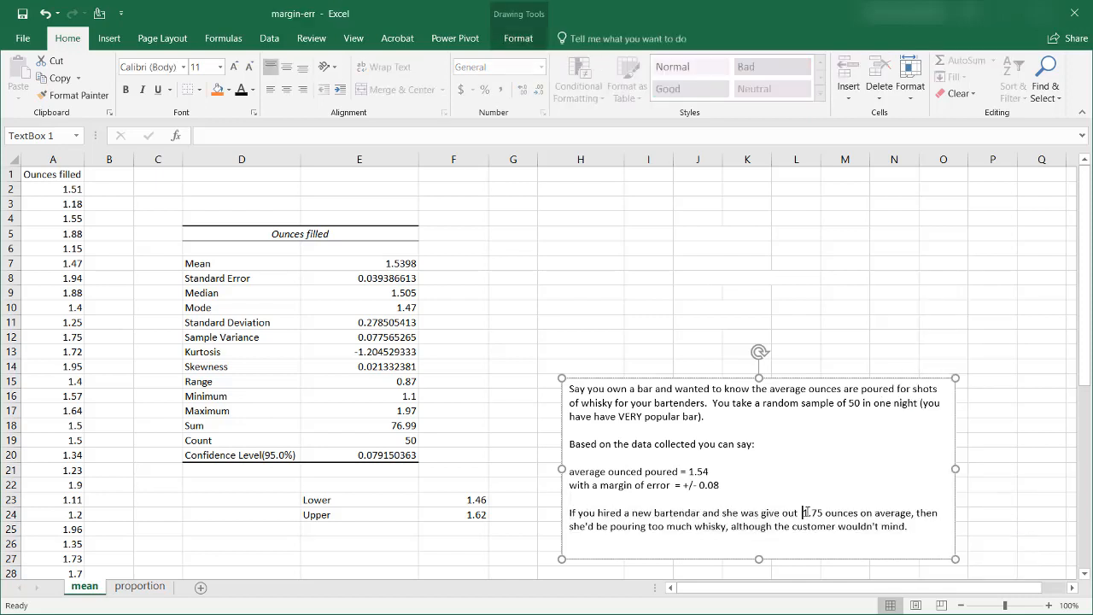
drag(808, 513, 825, 513)
click(541, 501)
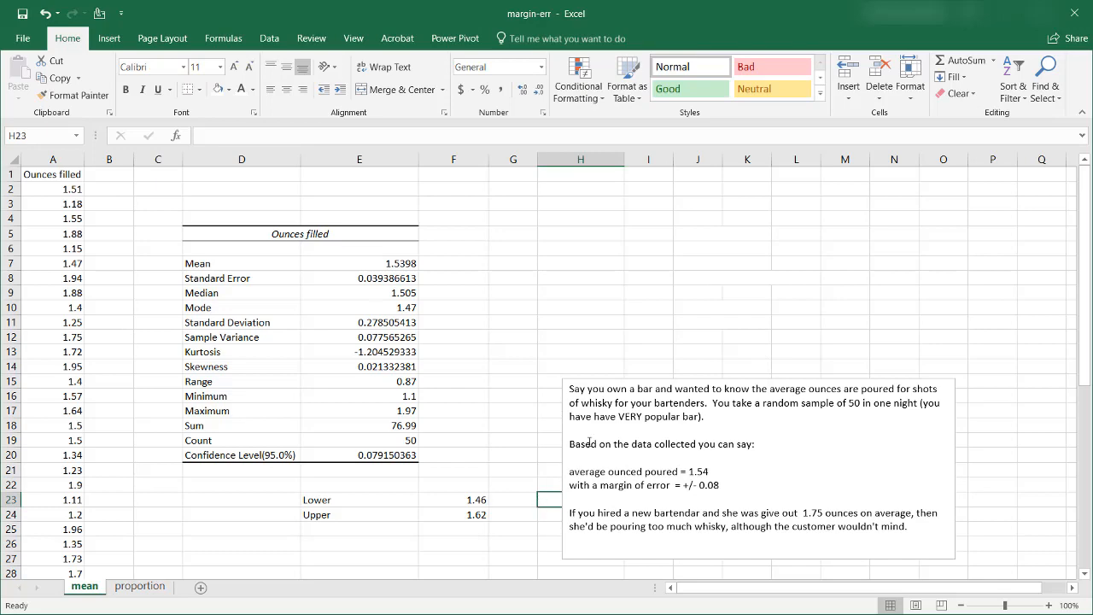
click(653, 384)
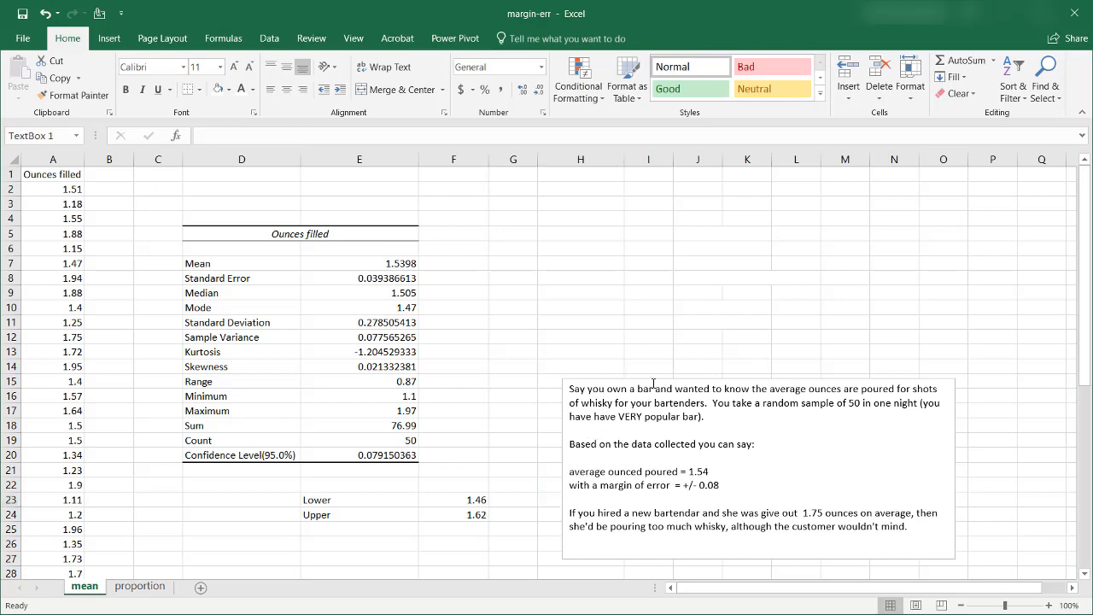
Move the text box slightly away from the statistics and set the font colour of the hidden contents of G4:K14 to Automatic
drag(653, 384, 682, 386)
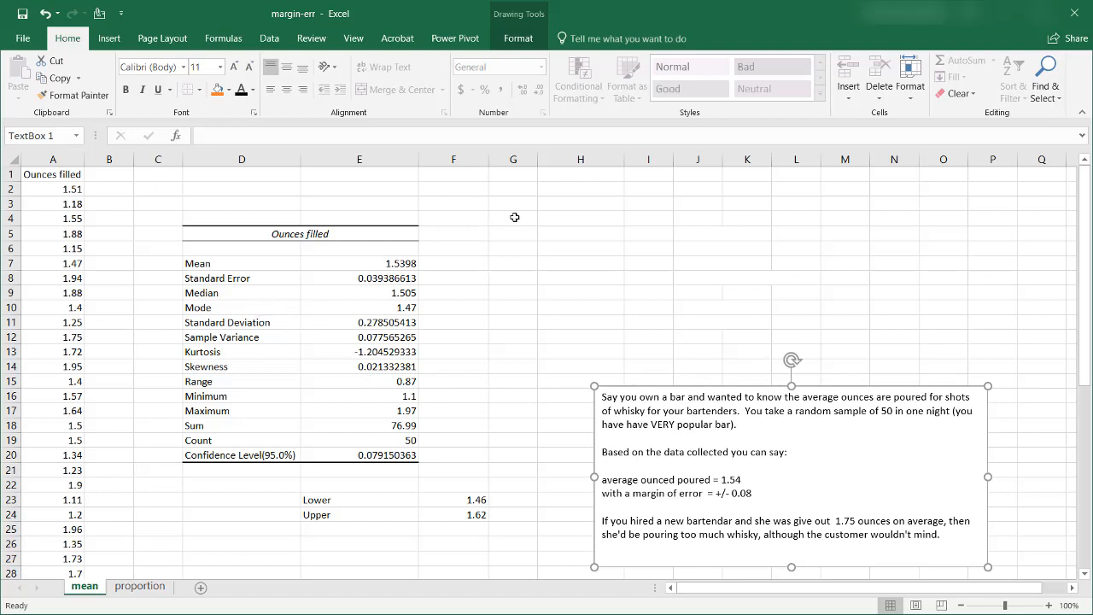
mouse_move(523, 216)
mouse_down()
mouse_move(659, 300)
mouse_move(758, 342)
mouse_move(745, 369)
mouse_up()
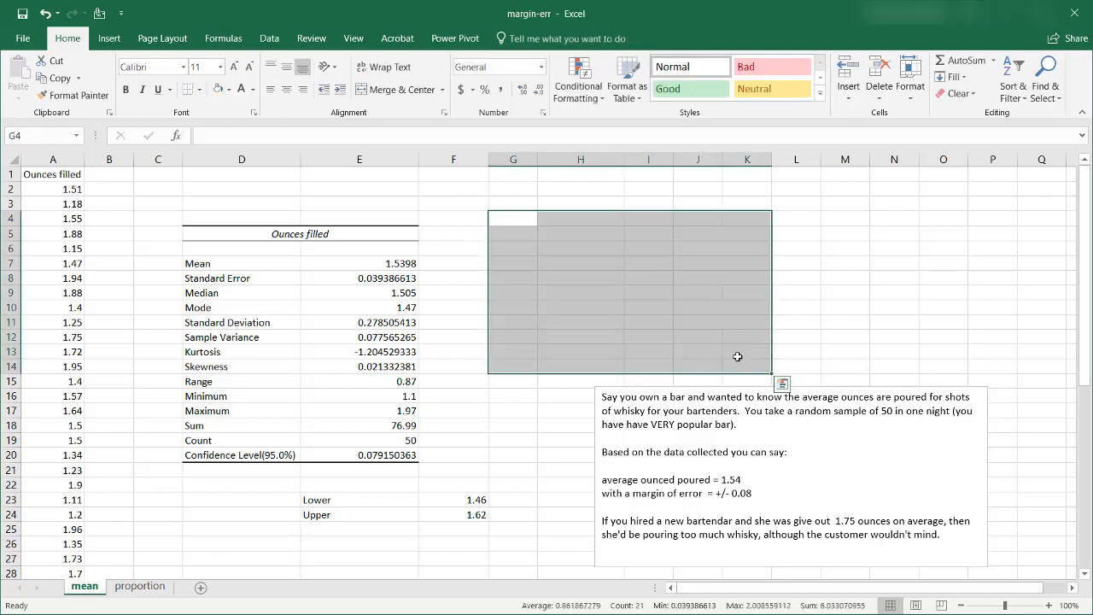
click(252, 90)
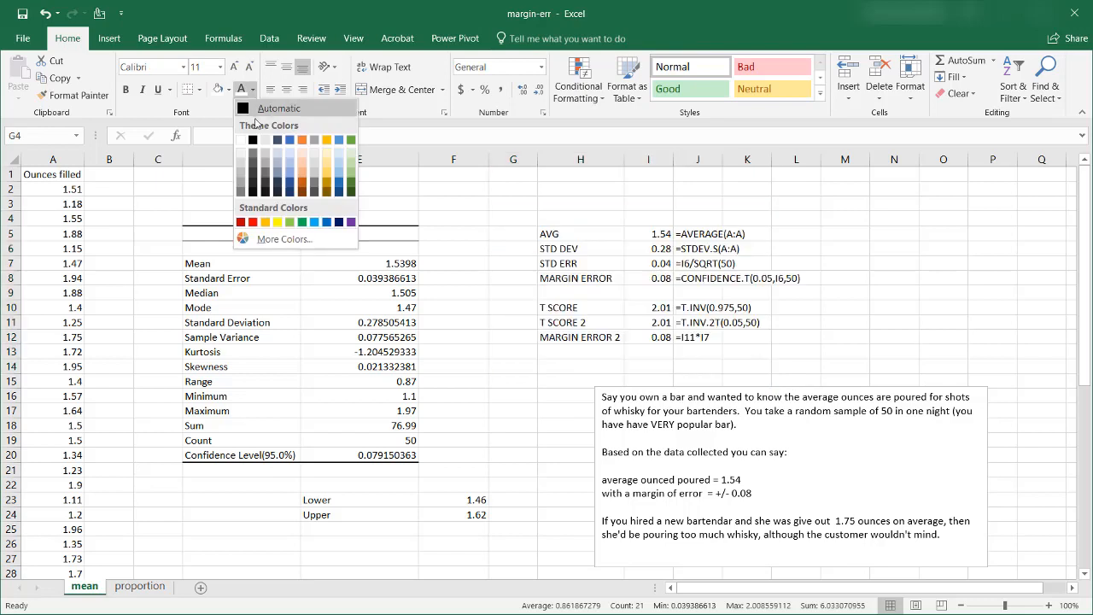
click(273, 105)
Compare the AVERAGE formula in I5 with the Mean in E7 of the descriptive statistics
click(570, 246)
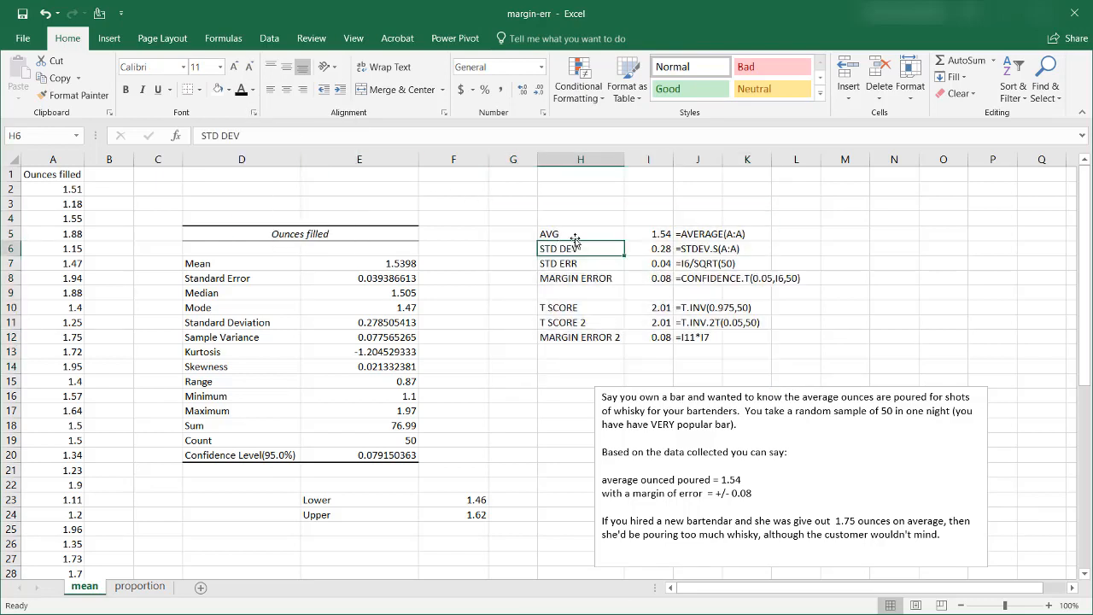
click(589, 236)
click(657, 235)
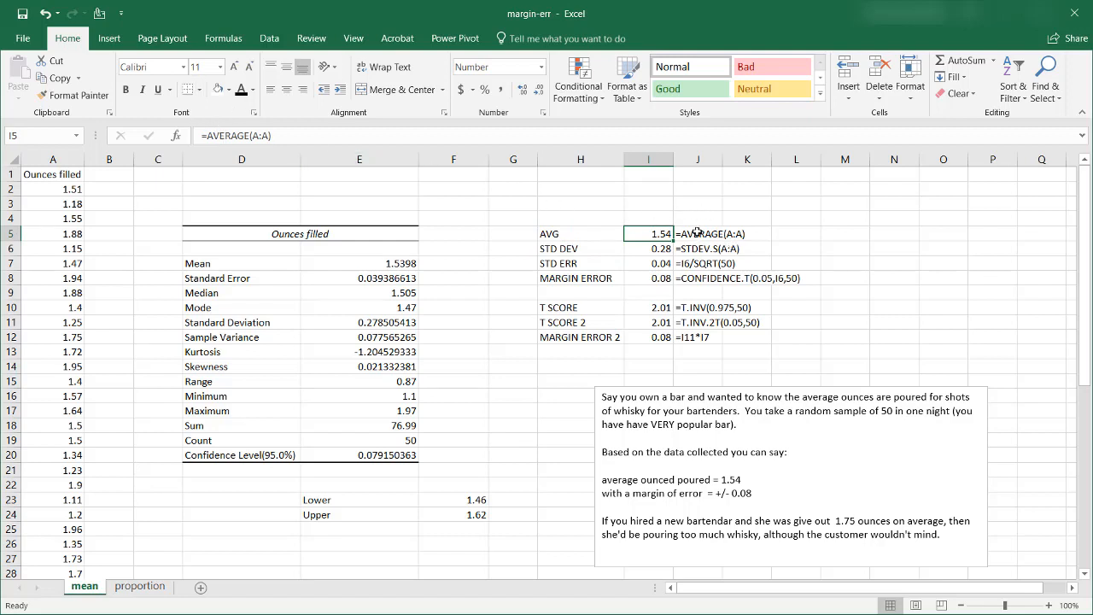
click(694, 233)
click(642, 236)
click(391, 261)
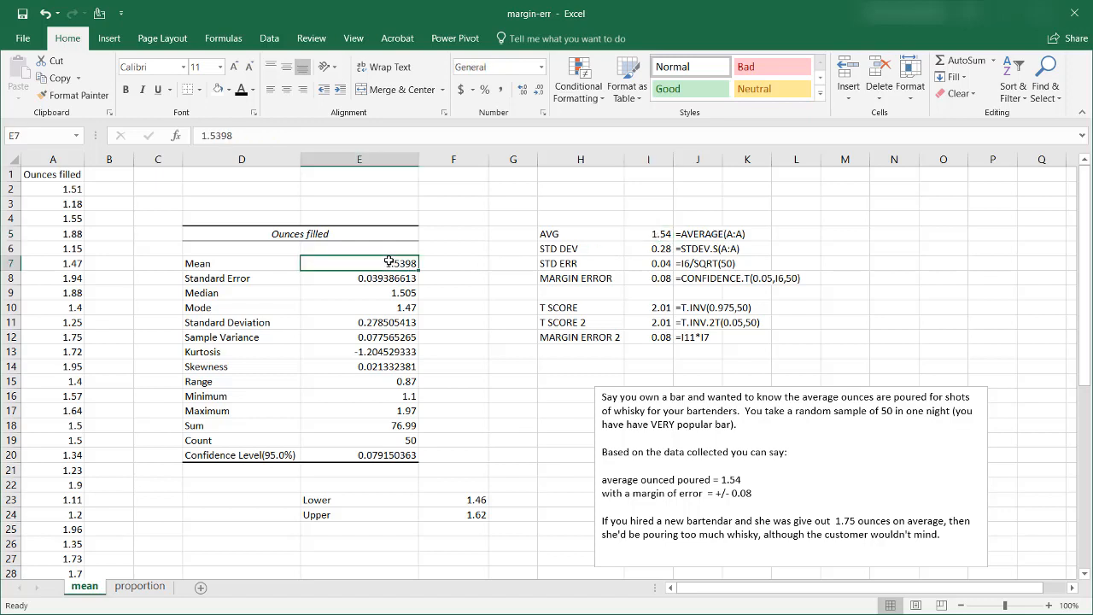
Autofit column J to its formula text and compare the STDEV.S result in I6 with the Standard Deviation in E11
click(699, 248)
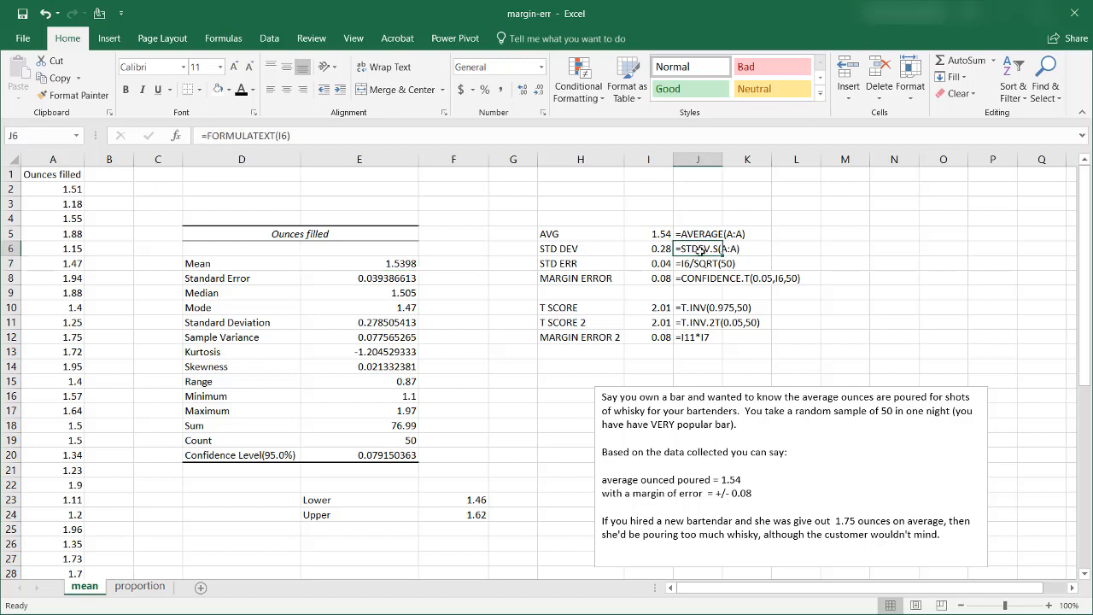
double_click(723, 158)
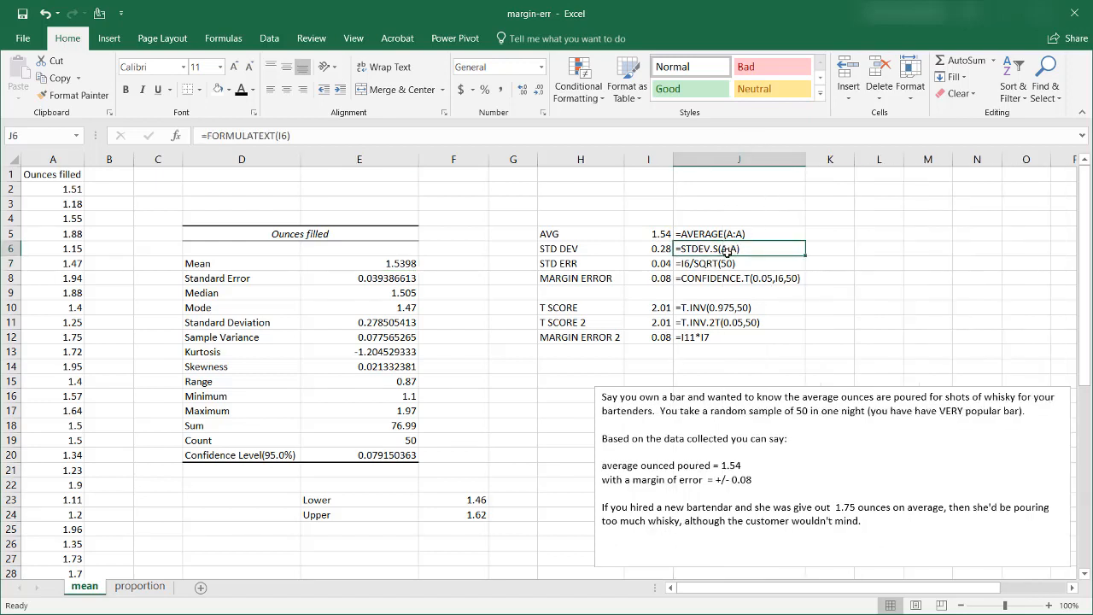
click(636, 250)
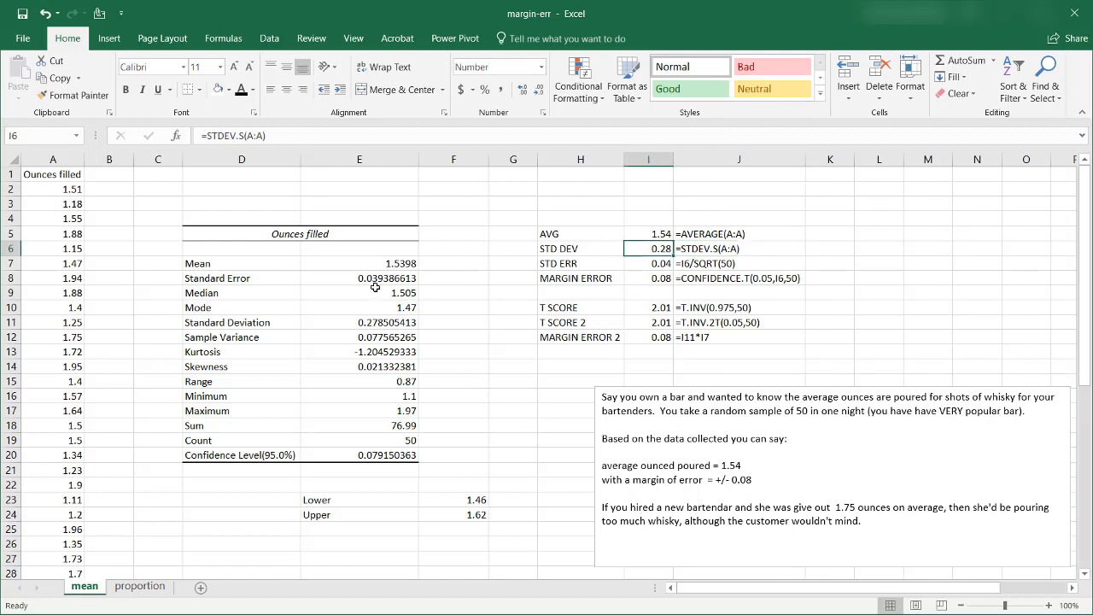
click(384, 325)
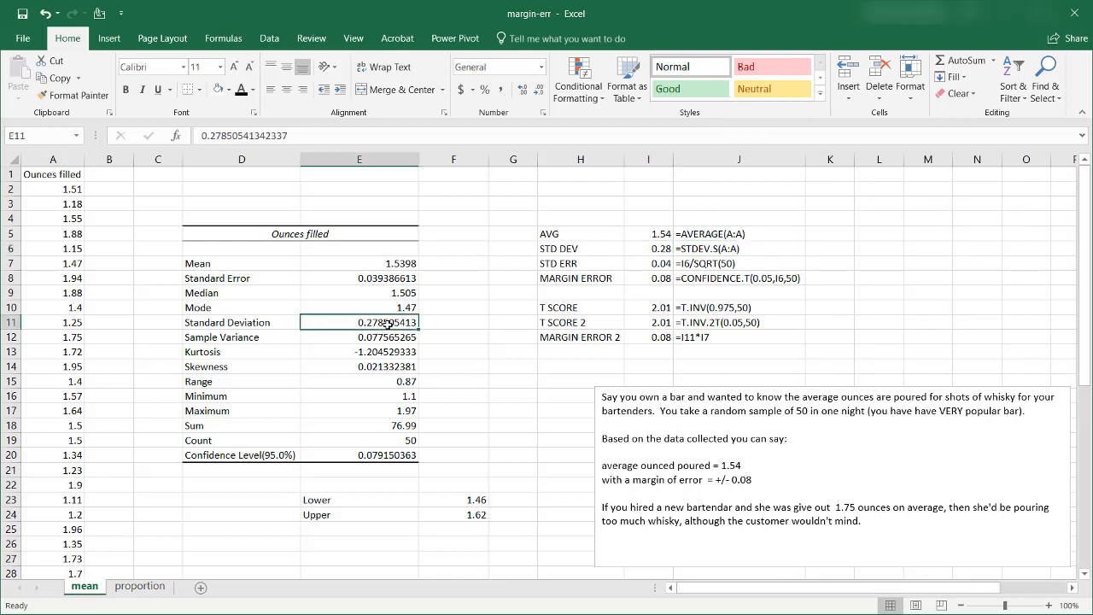
click(699, 250)
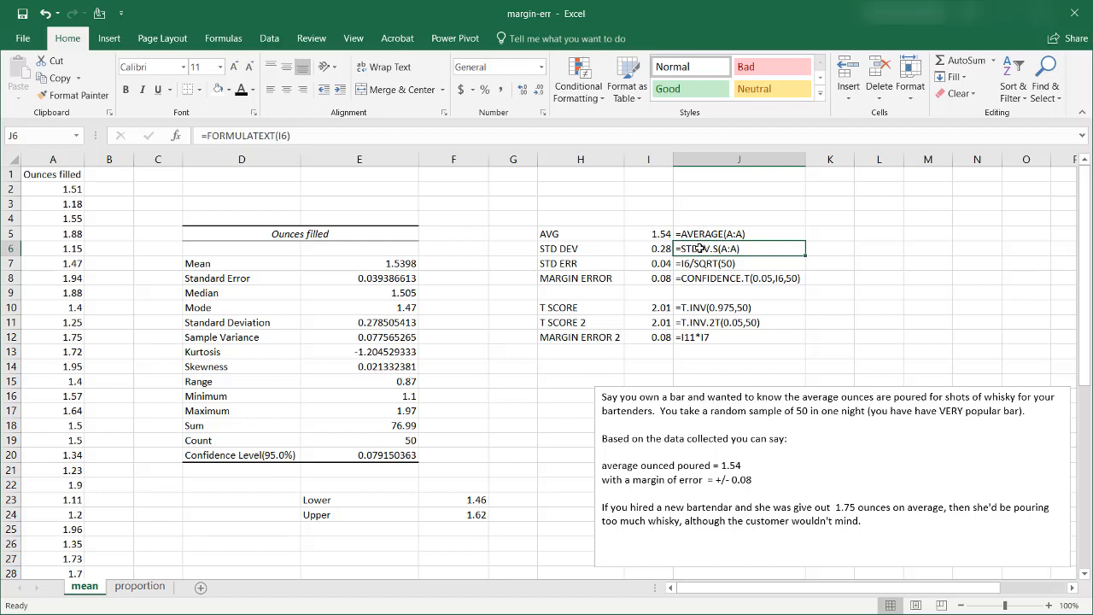
Re-enter STDEV.S as the function in the I6 standard deviation formula, keeping the range A:A
click(634, 248)
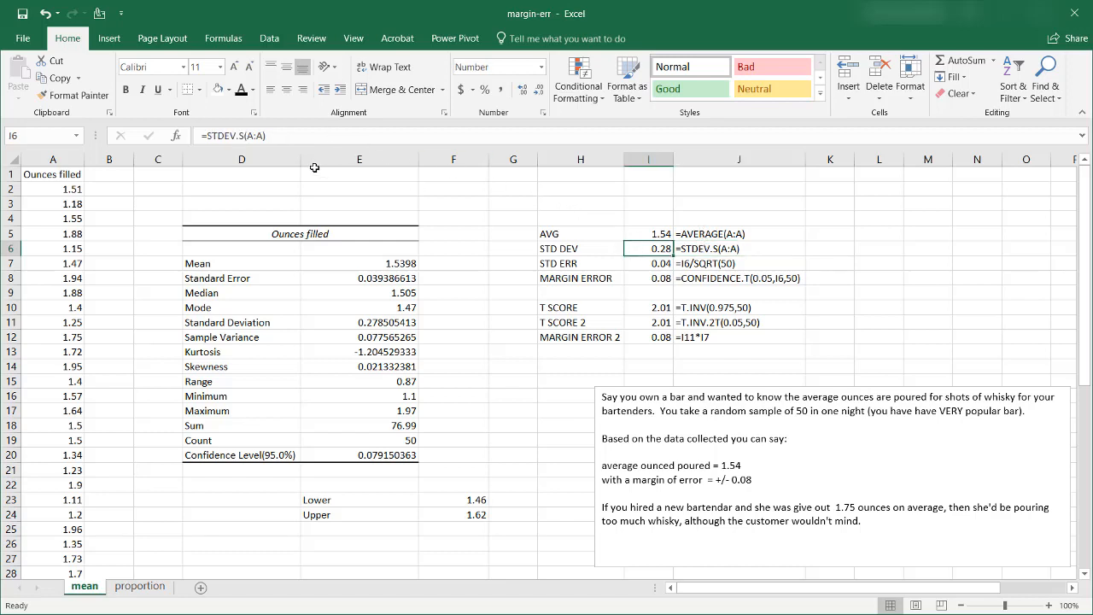
click(244, 136)
key(BackSpace)
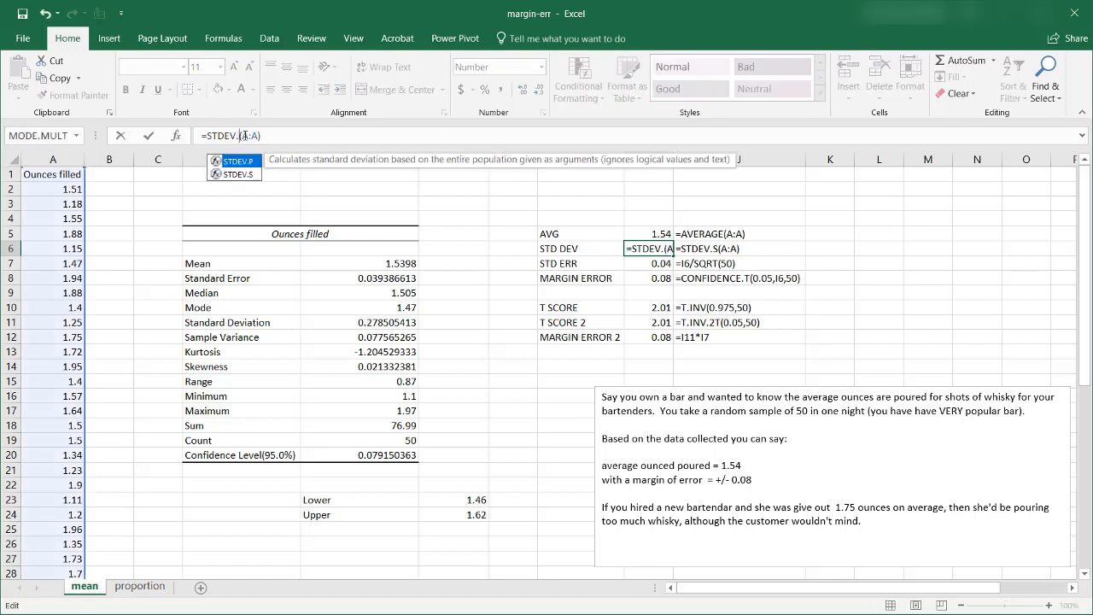
double_click(244, 173)
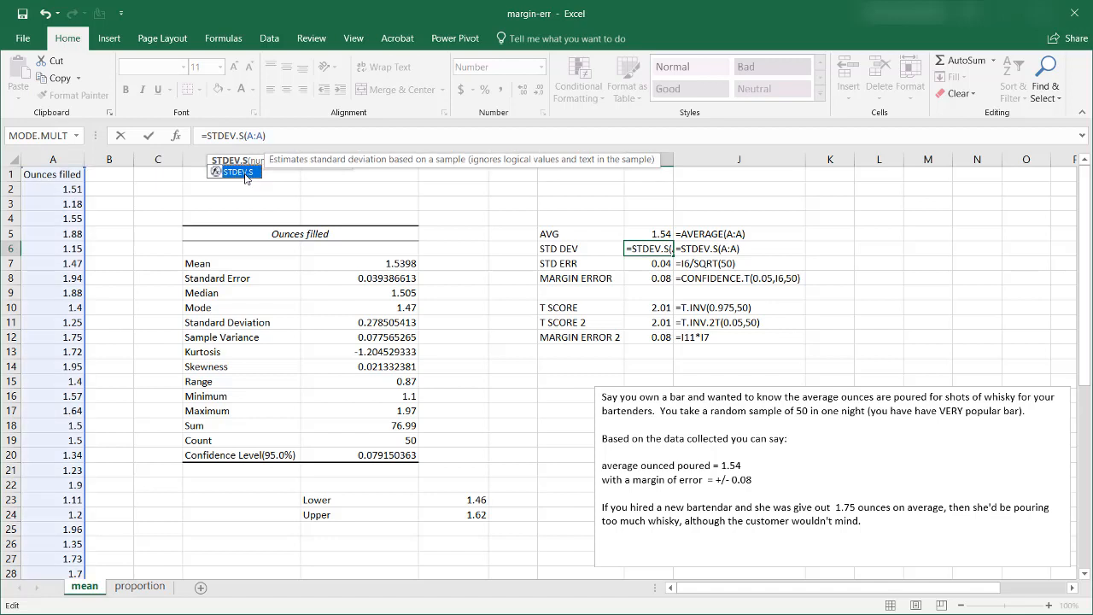
key(Return)
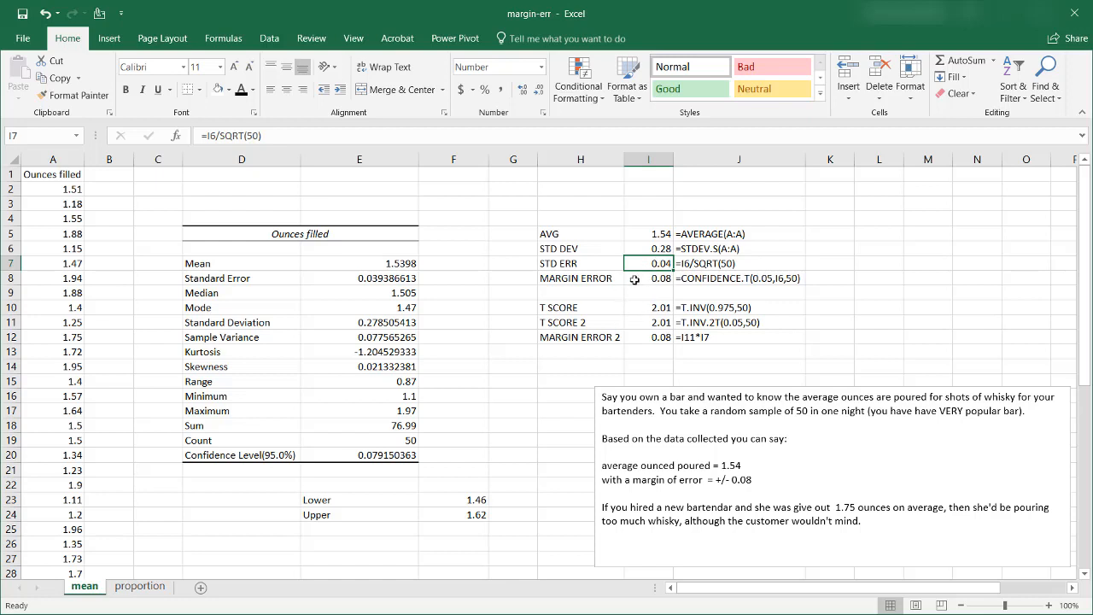
Compare the CONFIDENCE.T formula in I8 with the Confidence Level in E20 and check the sample Count in E19
click(636, 281)
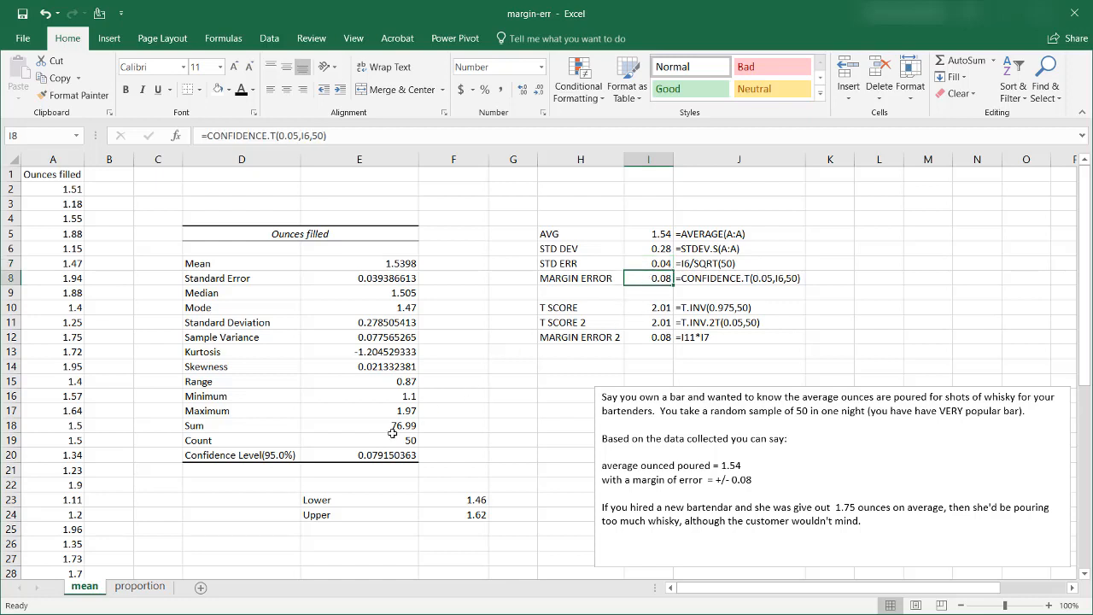
click(372, 456)
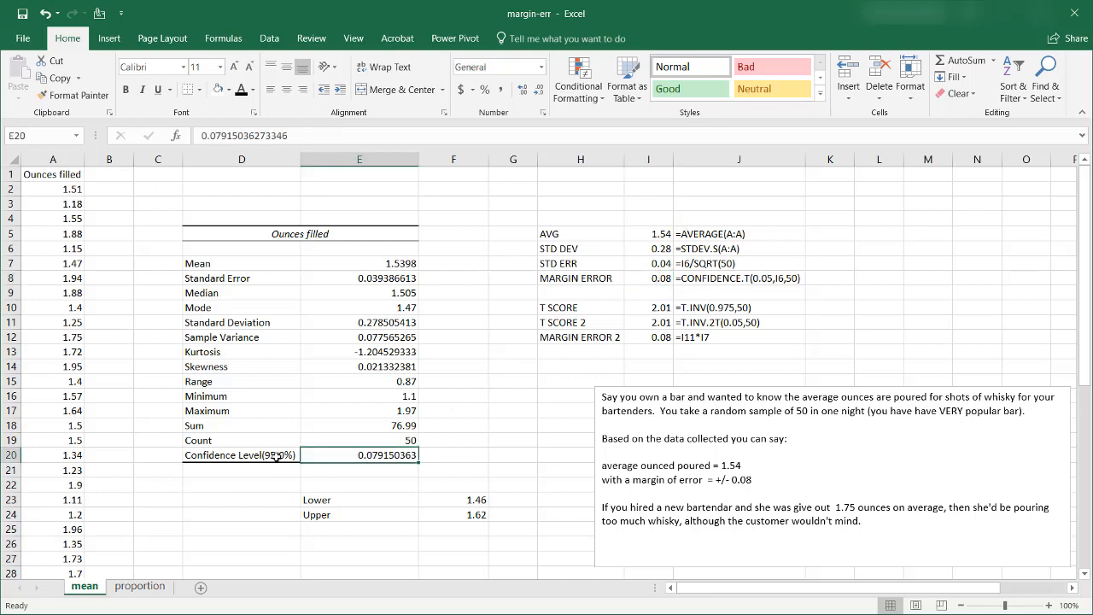
click(645, 281)
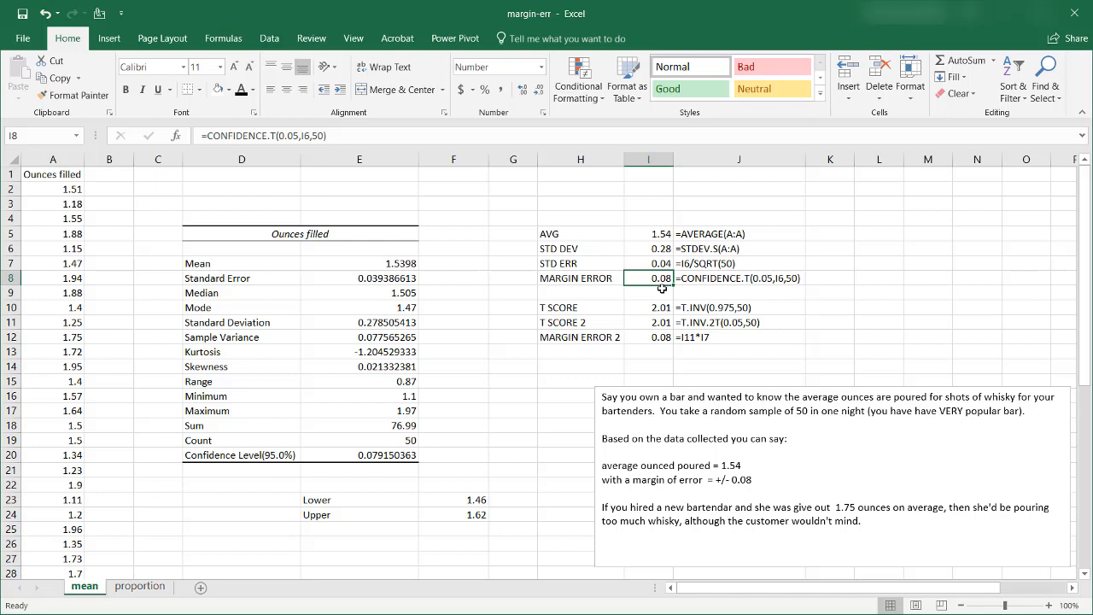
click(387, 442)
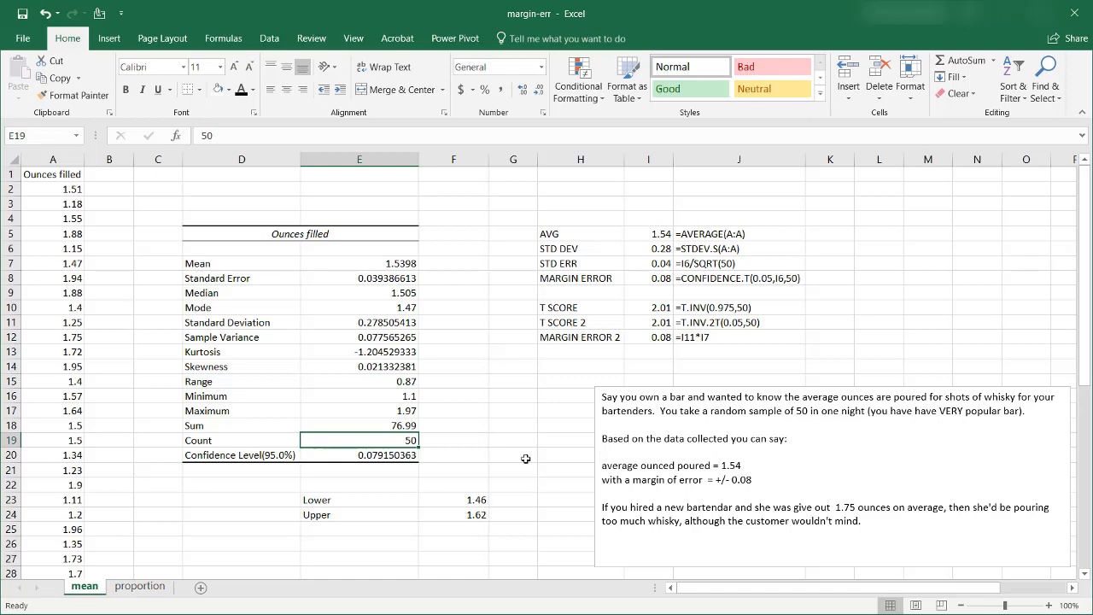
Switch to the browser and examine the Student's t distribution table on statcalculators.com down to 30 degrees of freedom
key(alt+Tab)
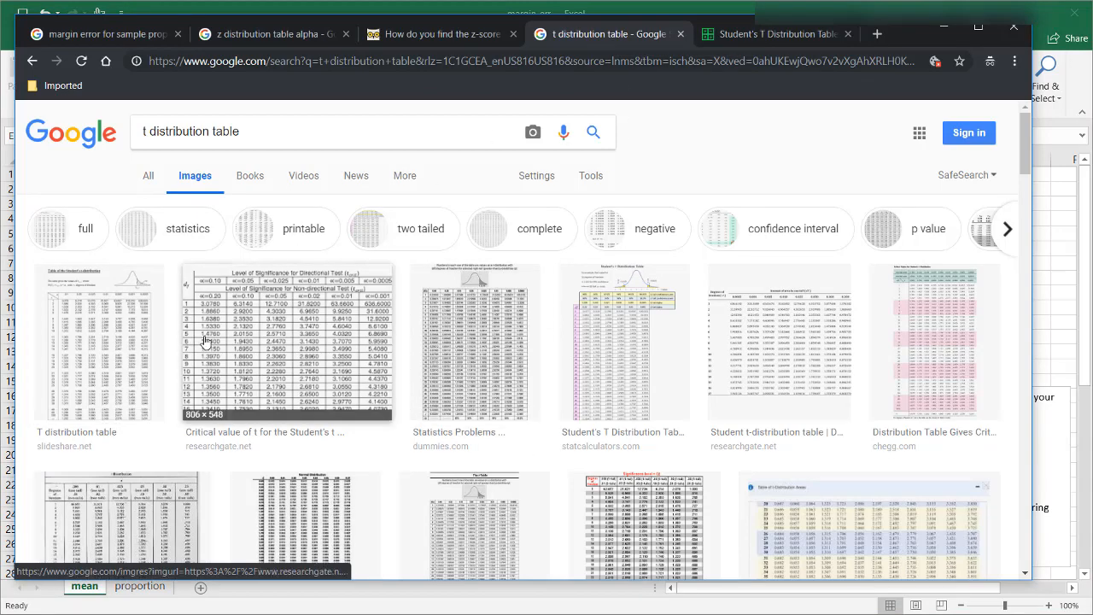
click(277, 39)
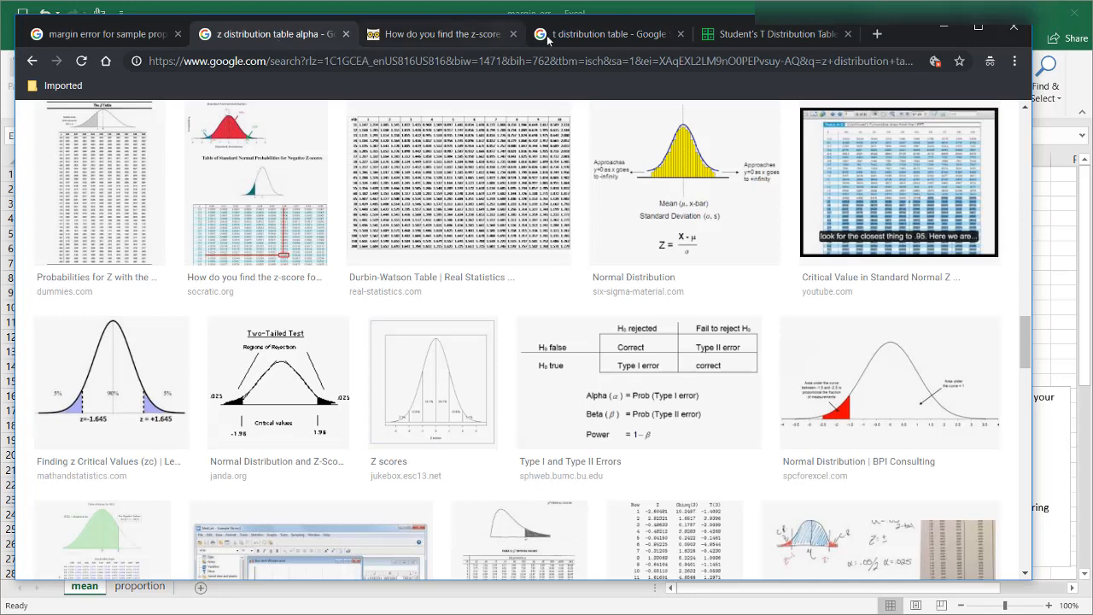
click(584, 39)
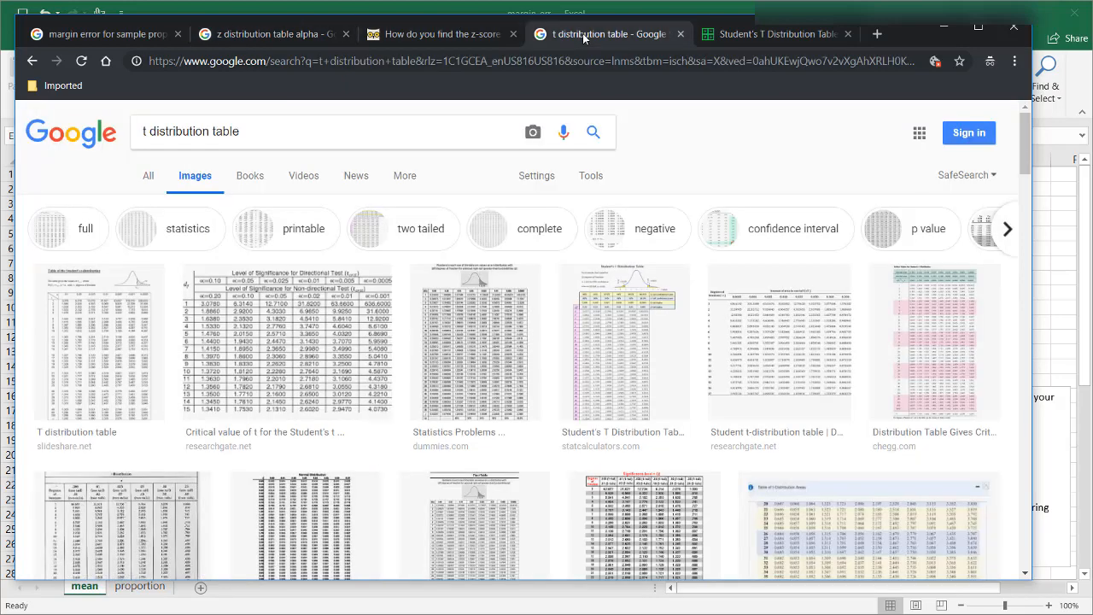
click(730, 38)
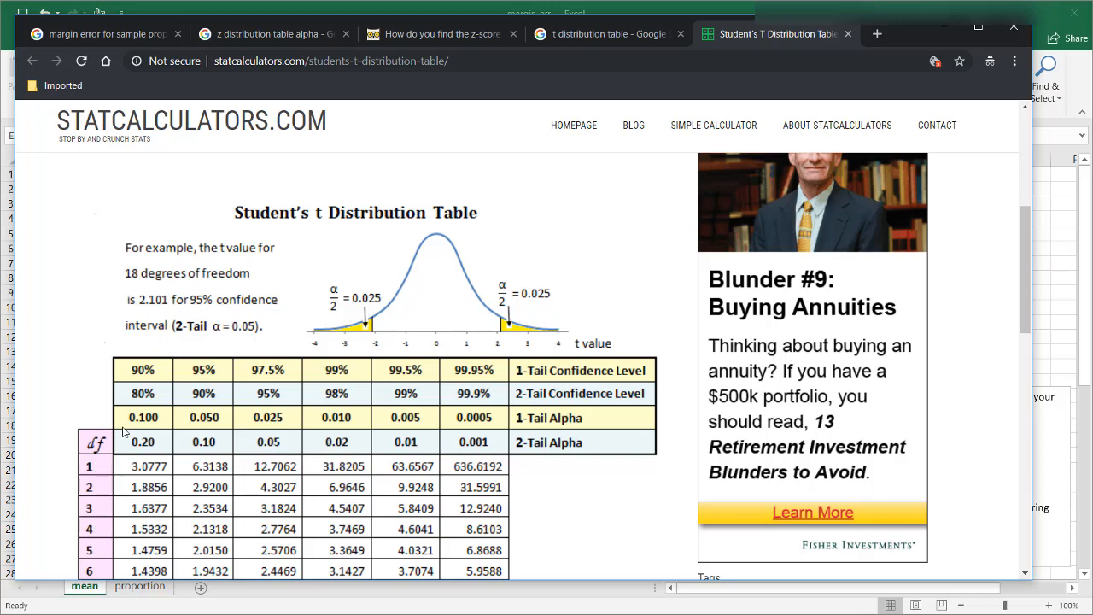
drag(1023, 296, 1038, 434)
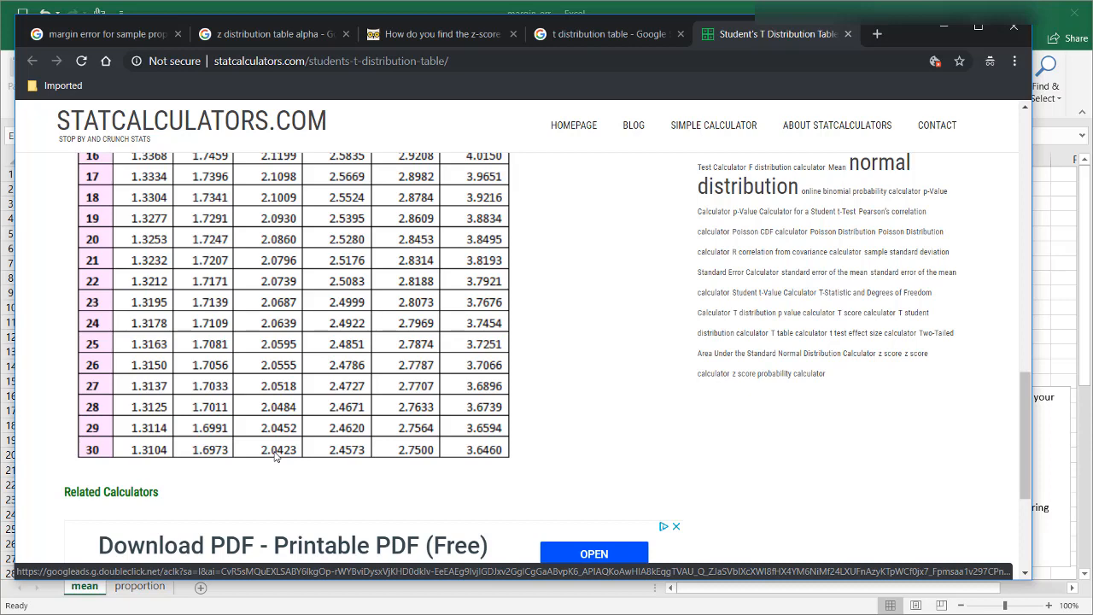
Open the web.stanford.edu t table from the image results for t distribution table
click(575, 36)
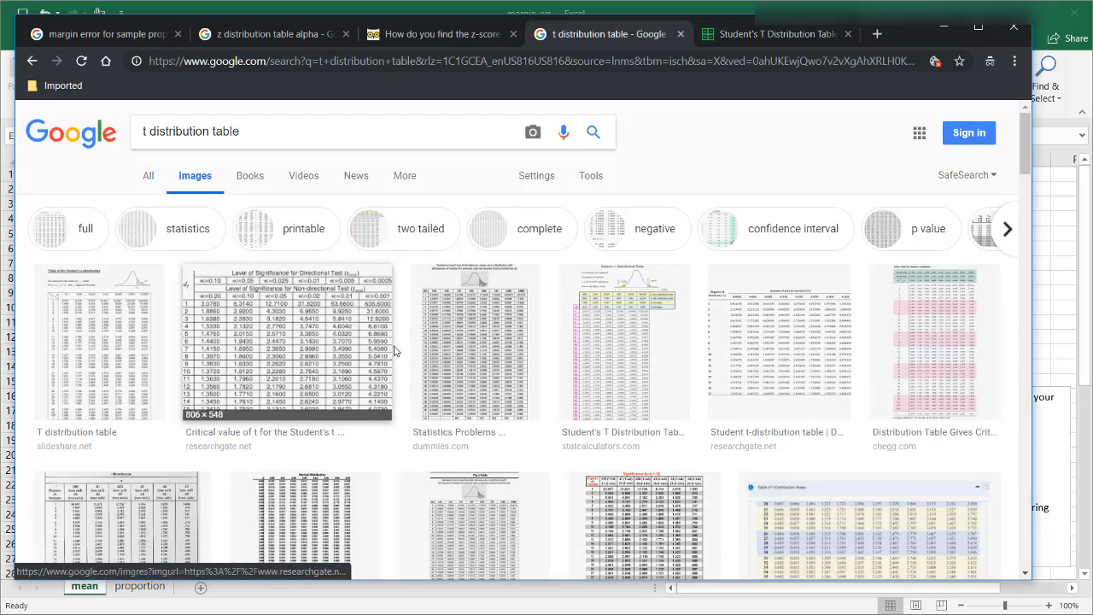
scroll(442, 350, down, 1)
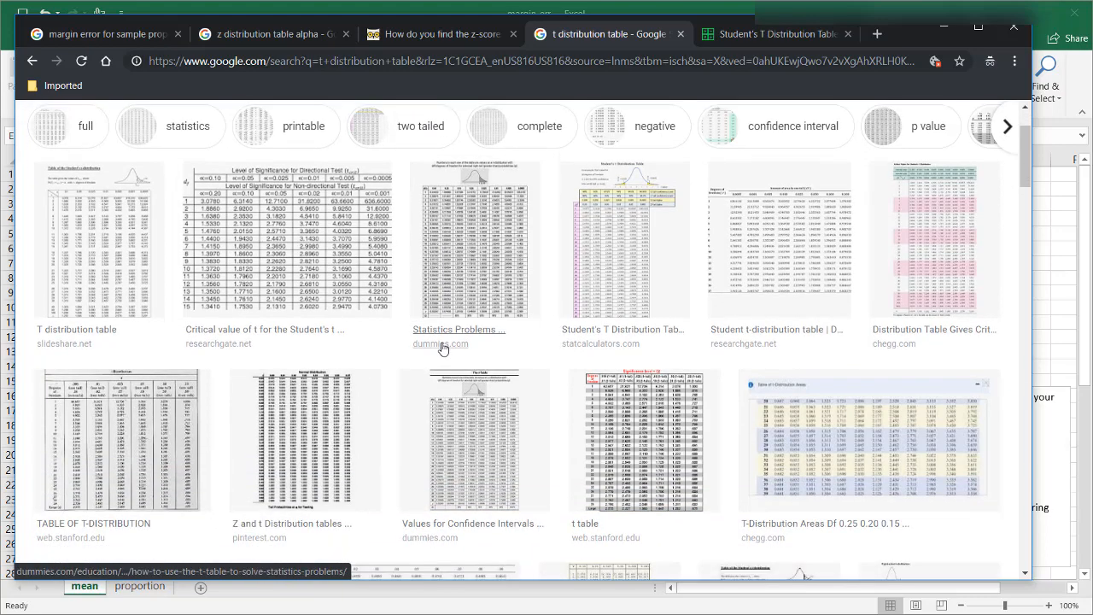
click(610, 437)
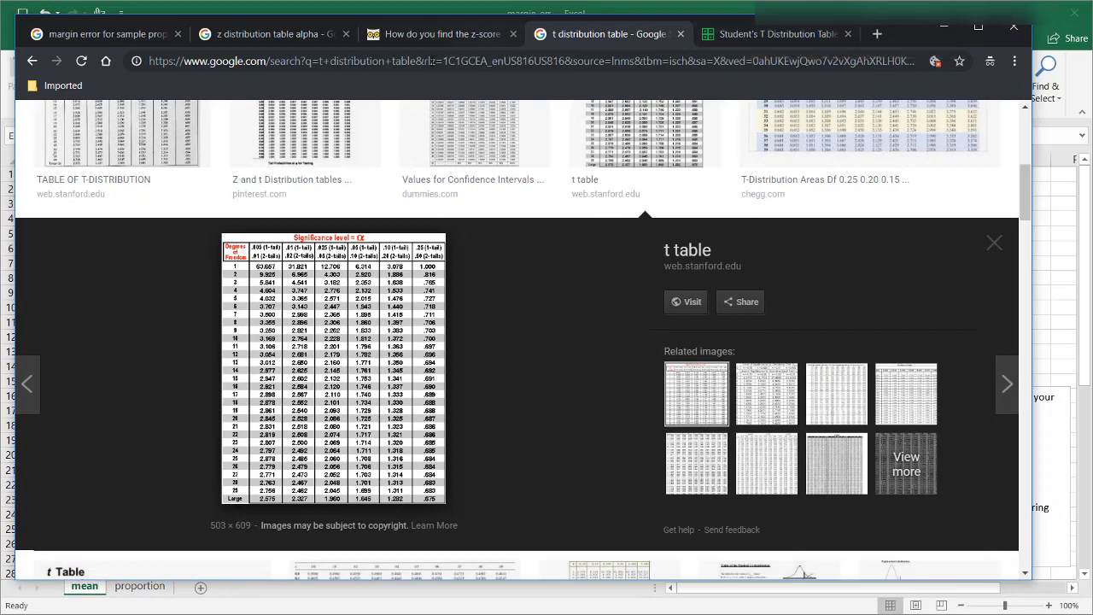
Switch back to Excel and compare the margin of error in I8 with the confidence level value in E20
key(alt+Tab)
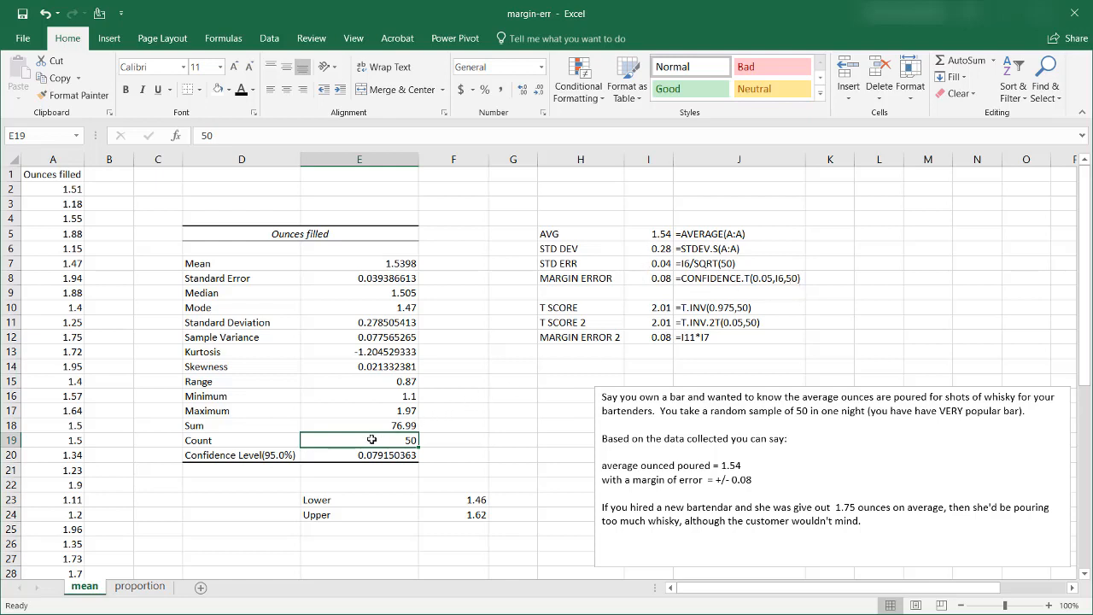
click(648, 279)
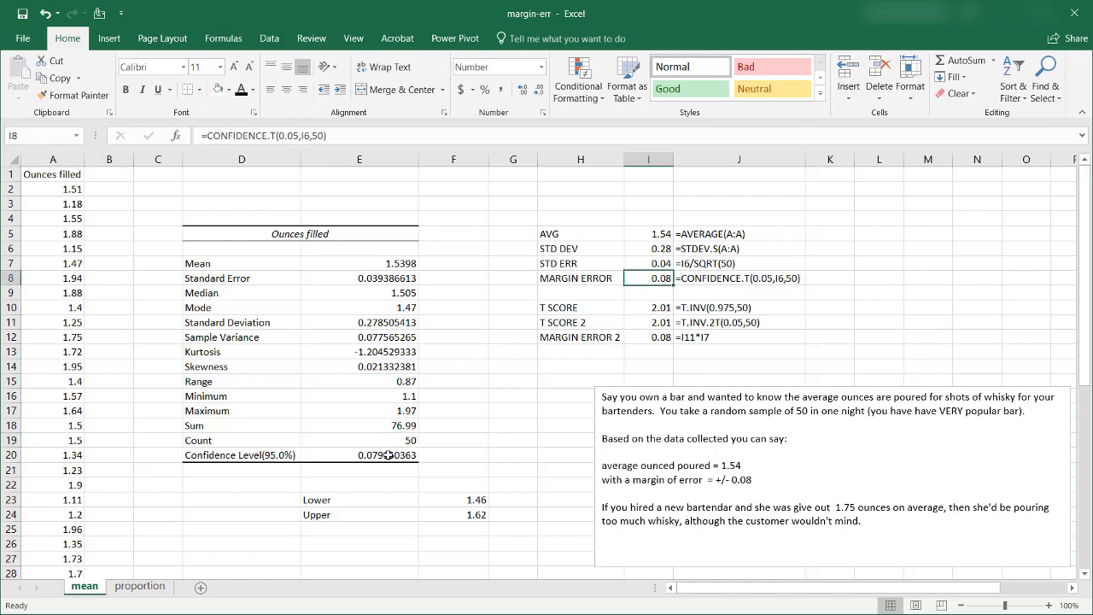
click(389, 456)
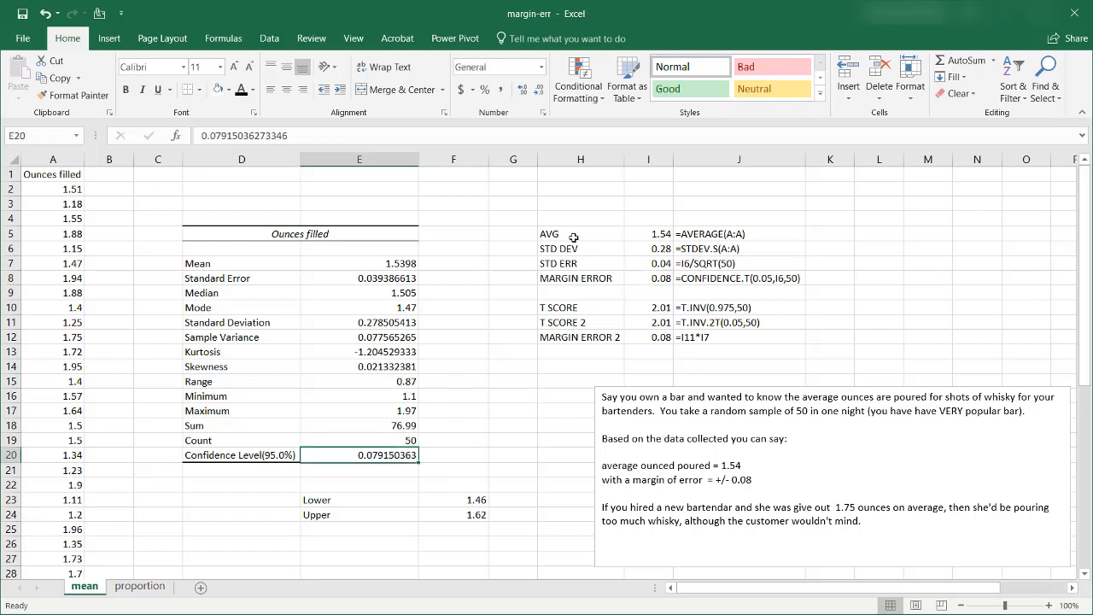
Examine the T SCORE and T SCORE 2 formulas, T.INV in I10 and T.INV.2T in I11
click(648, 307)
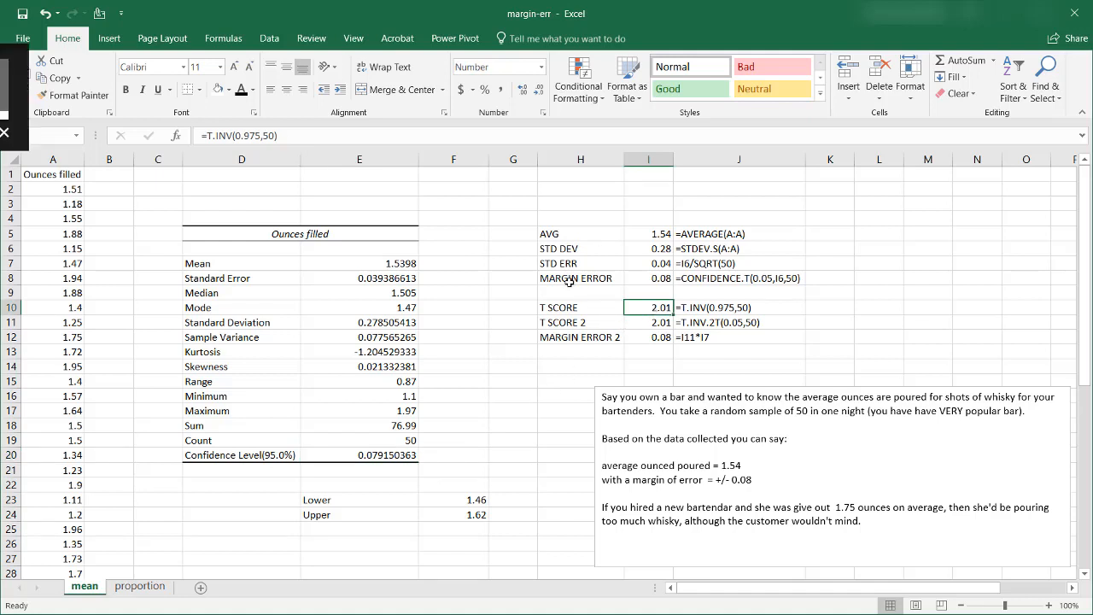
click(770, 305)
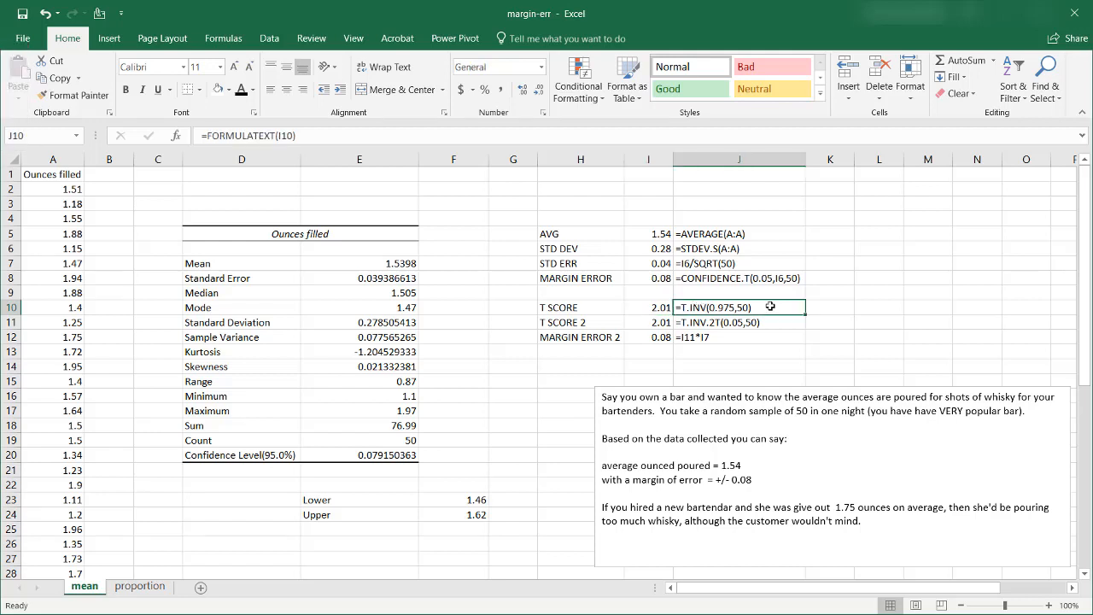
click(780, 321)
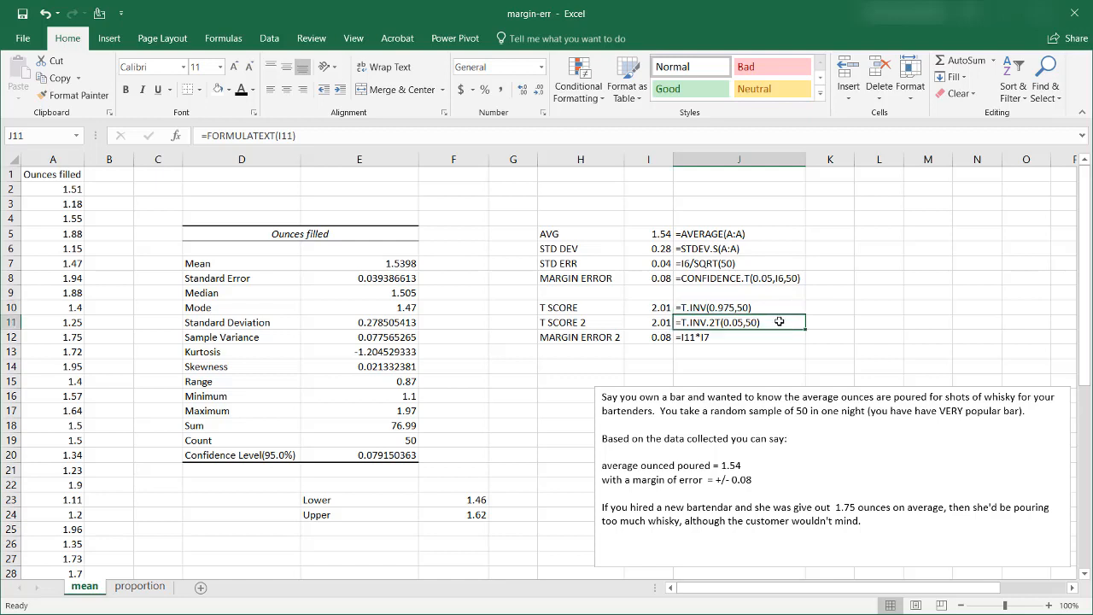
click(662, 306)
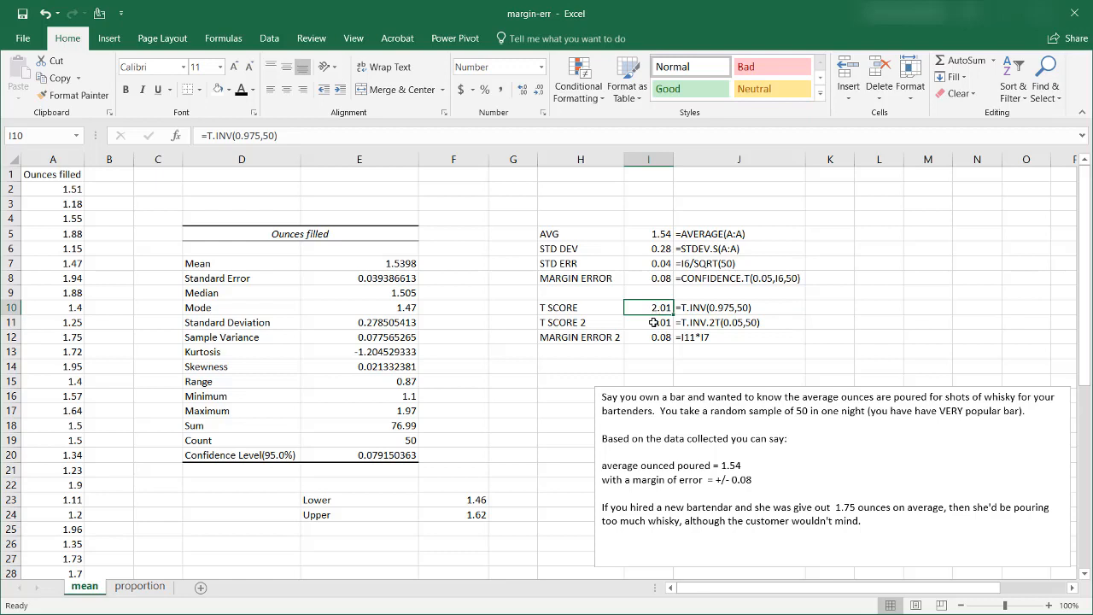
click(653, 321)
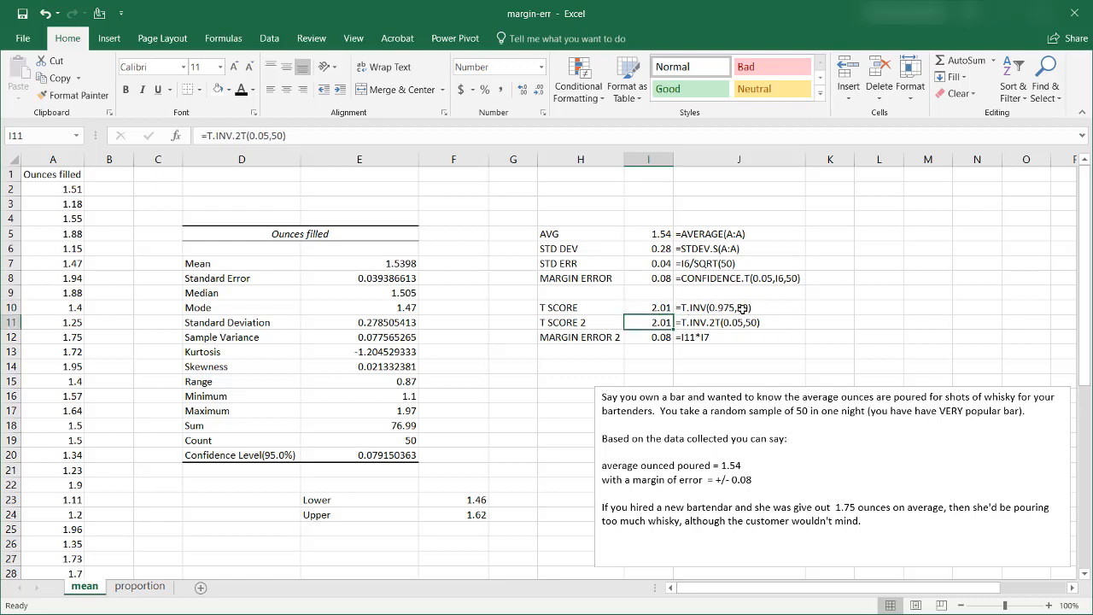
Check the T.INV formula shown in J10 against a t distribution table from the browser's image results, and return to Excel
click(747, 307)
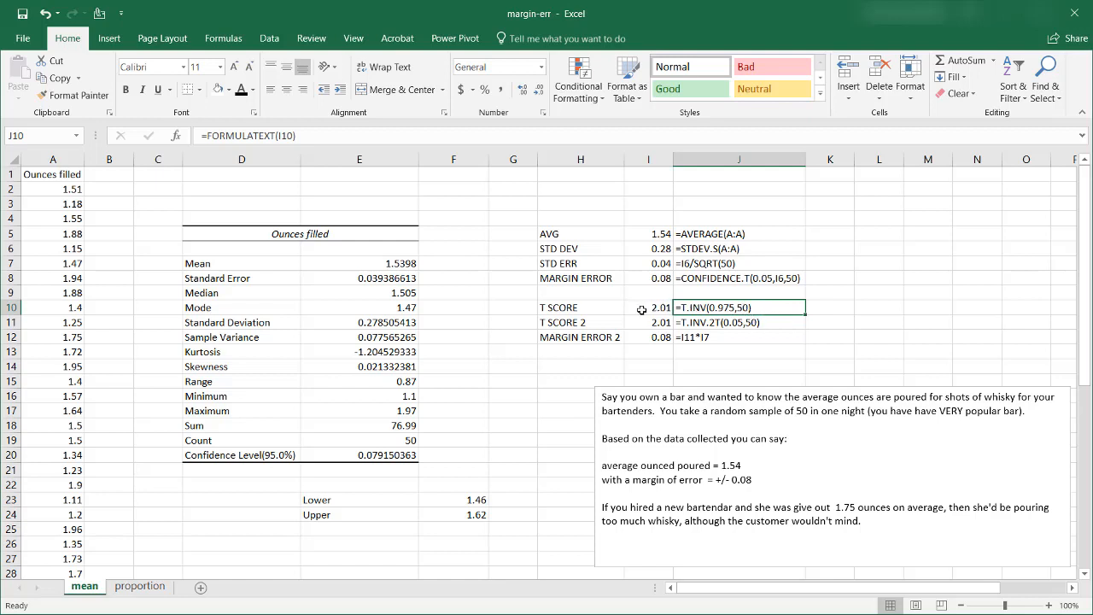
key(alt+Tab)
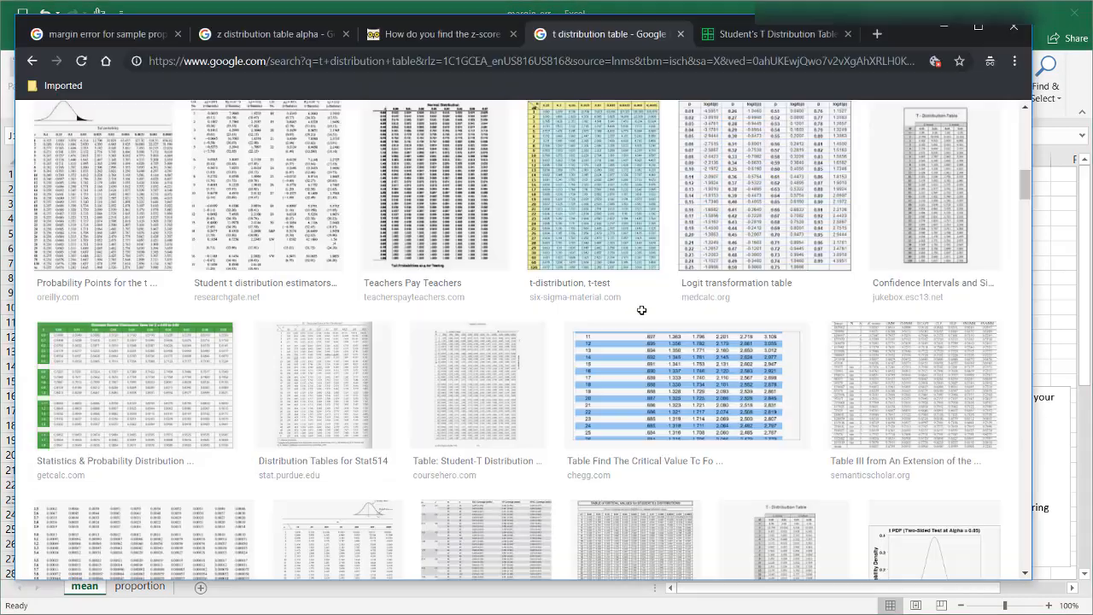
click(939, 197)
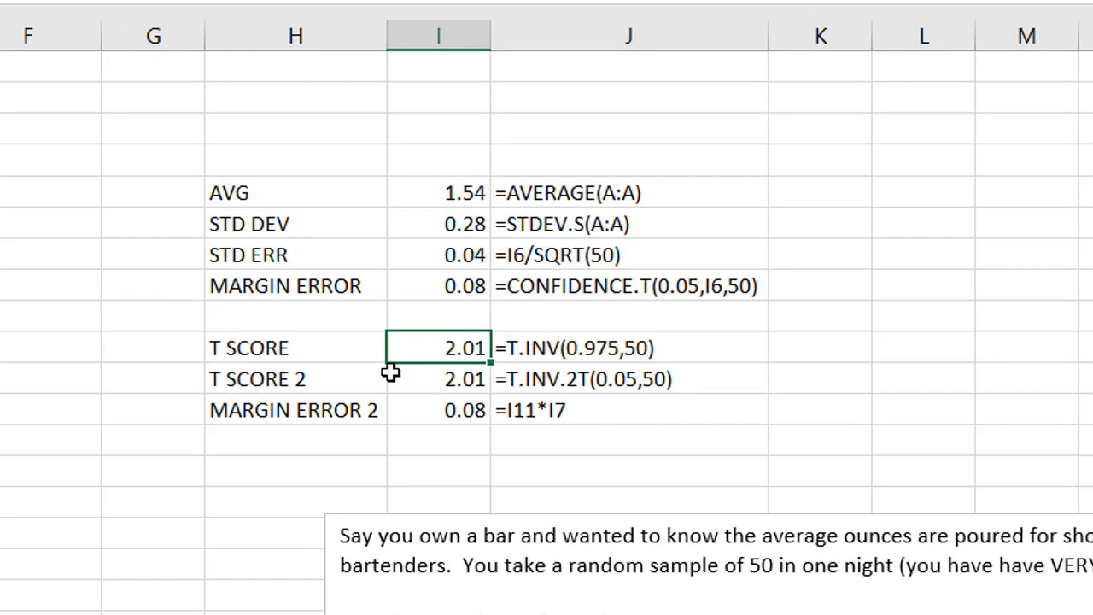
key(alt+Tab)
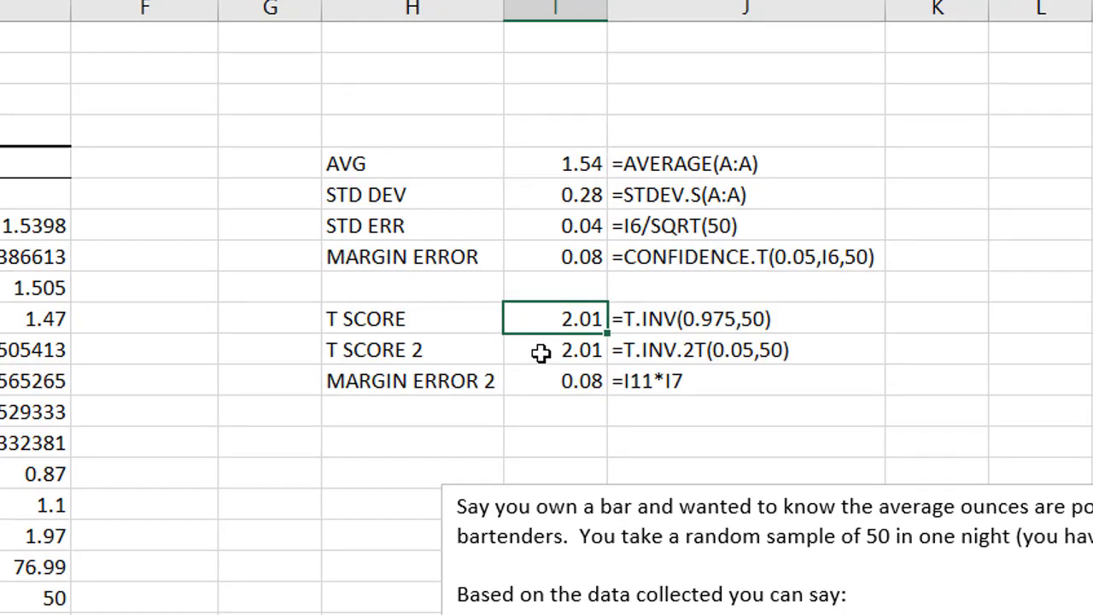
Examine the MARGIN ERROR 2 formula in I12 and compare it with the margin of error formula for means in the browser's image results
click(541, 353)
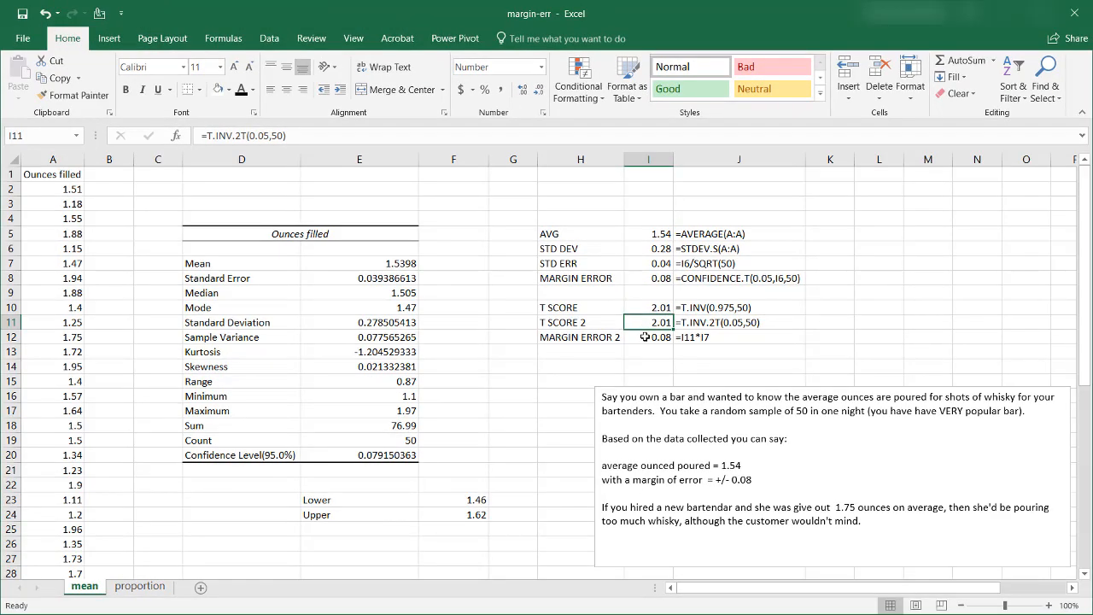
click(645, 337)
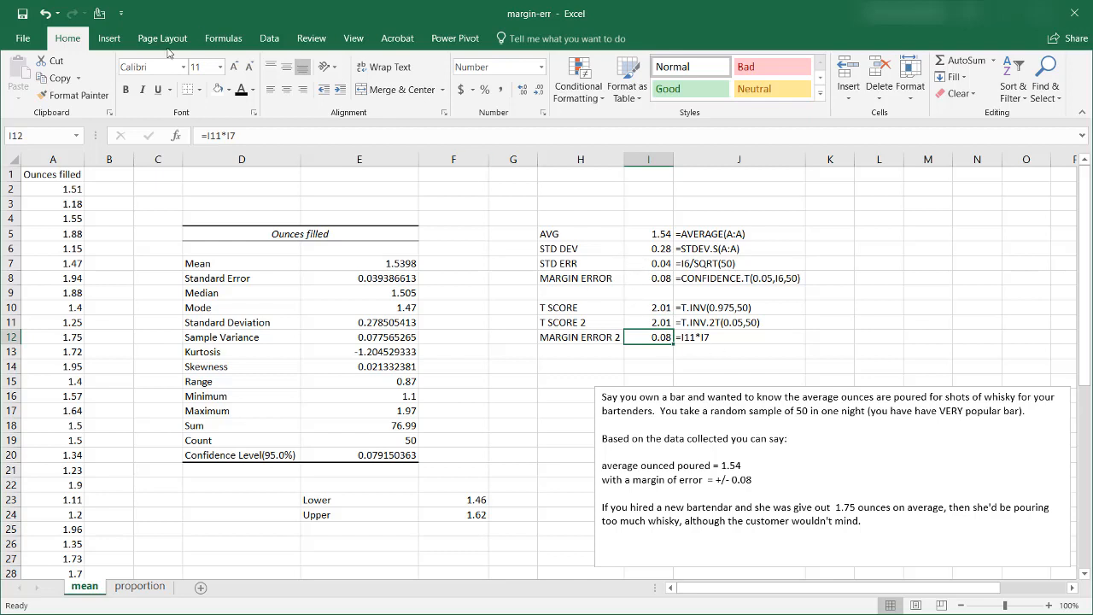
click(228, 136)
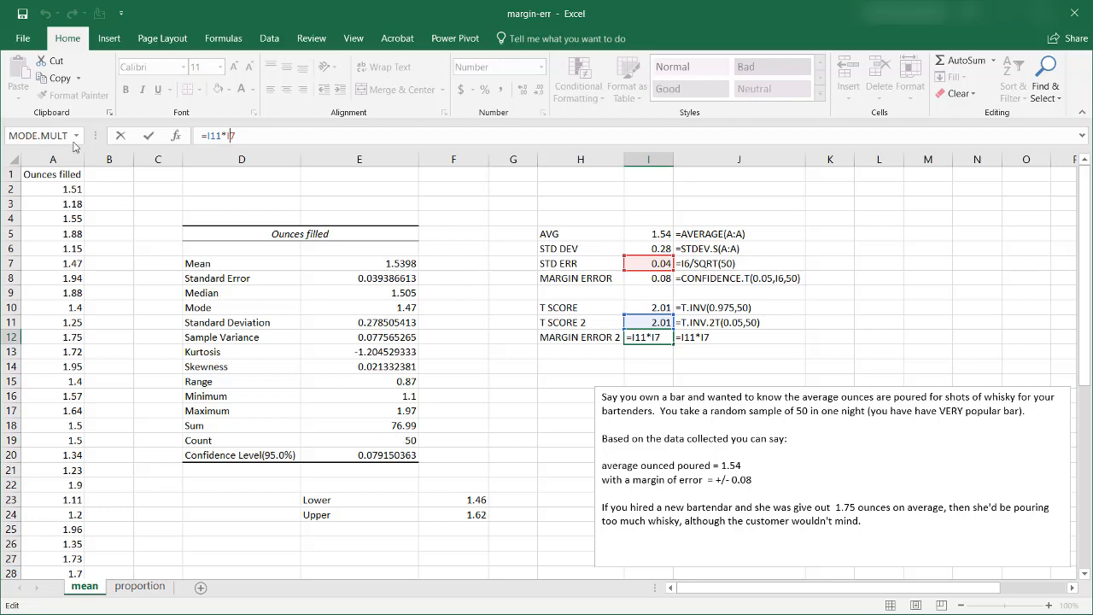
key(alt+Tab)
click(98, 34)
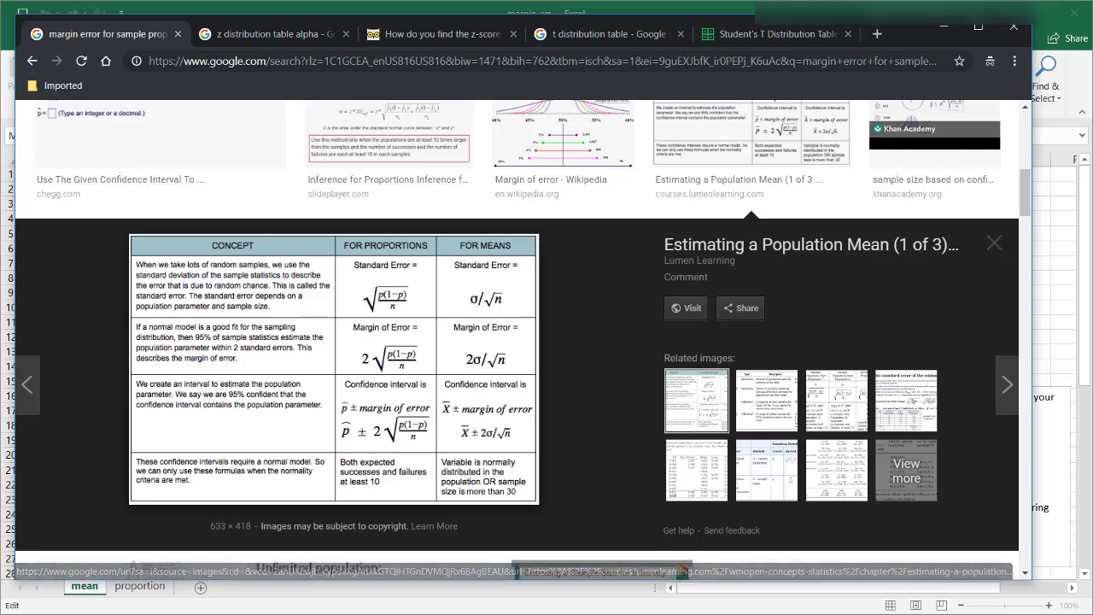
key(alt+Tab)
key(ctrl+Return)
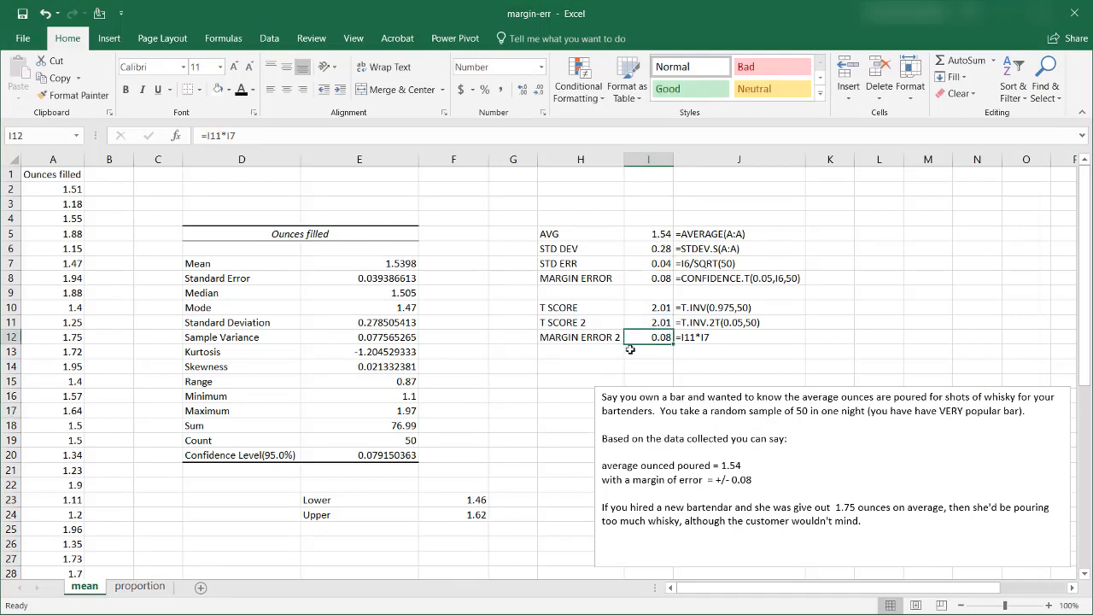
Compare the average and margin of error in the text box with the Mean in E7 and the Confidence Level in E20
click(644, 234)
drag(723, 465, 752, 480)
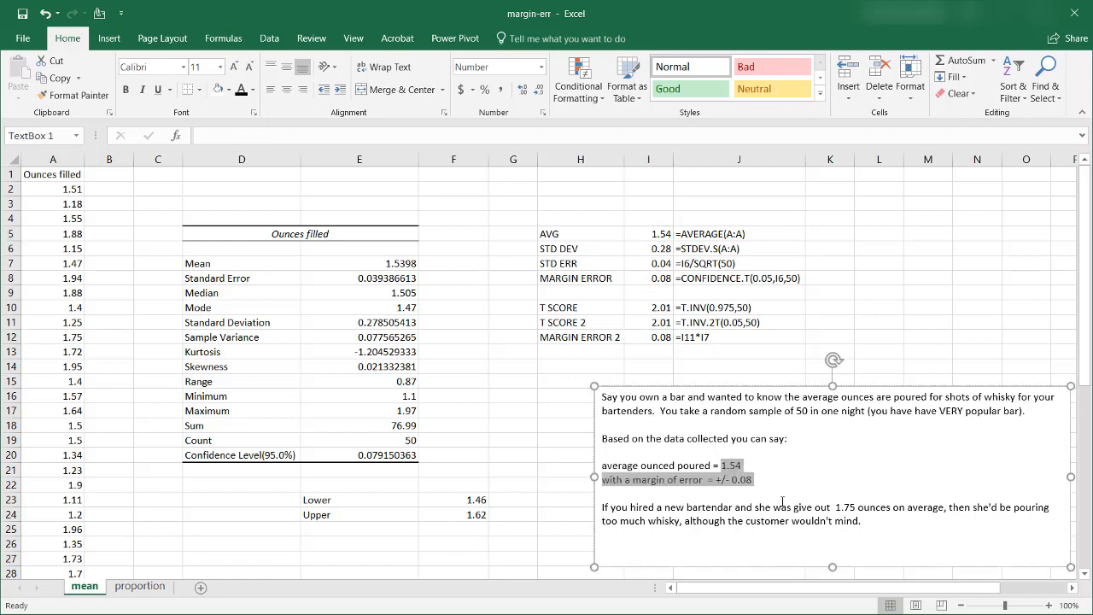
click(518, 432)
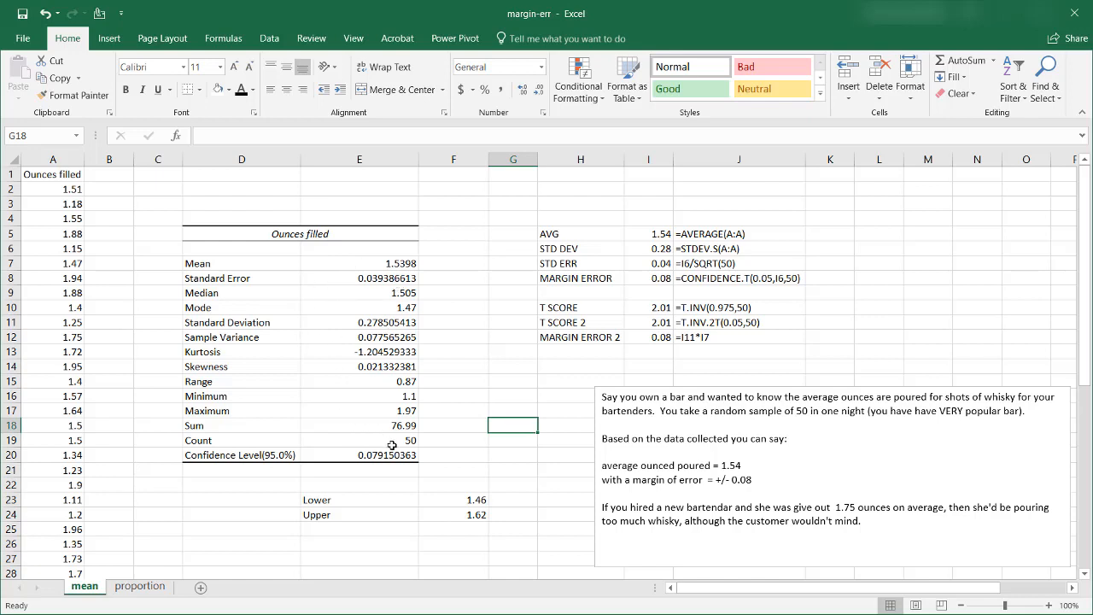
click(388, 260)
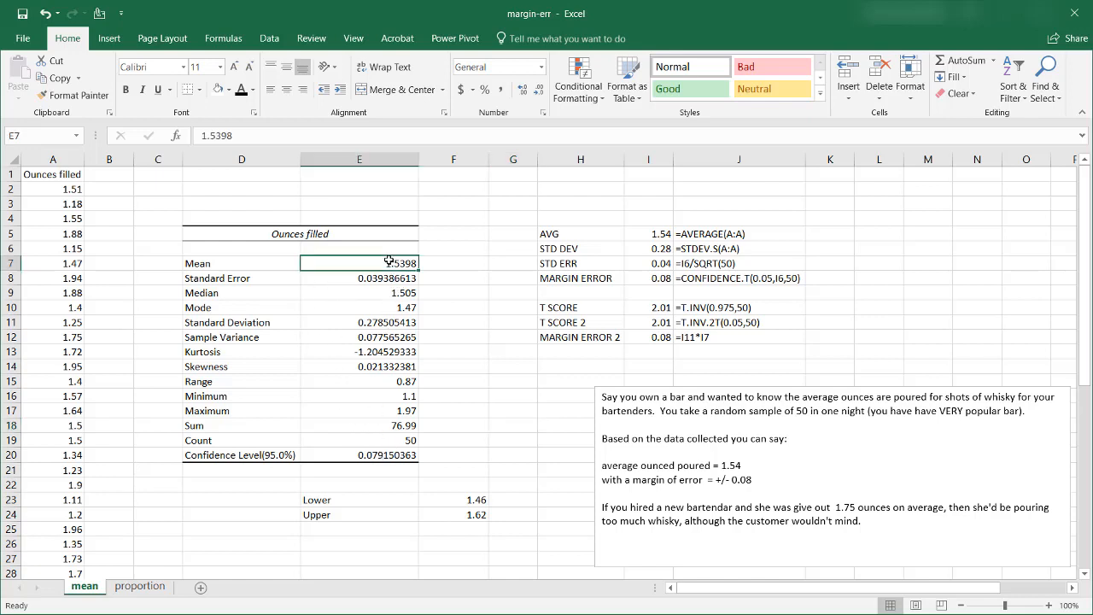
click(380, 455)
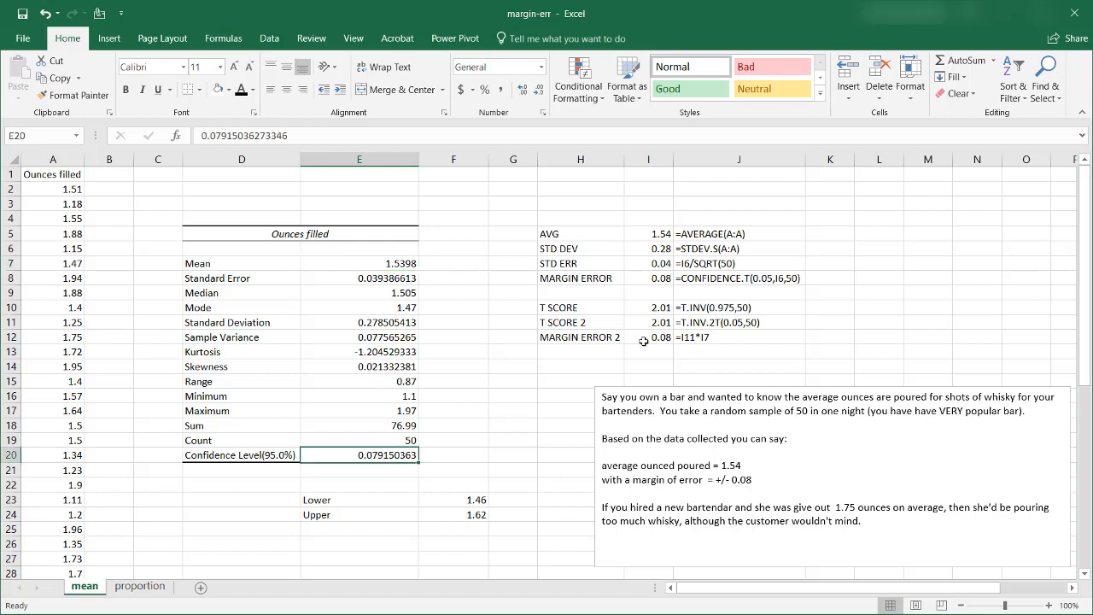
Review the AVG and STD DEV rows and the CONFIDENCE.T margin of error formula in I8
click(566, 216)
drag(577, 232, 719, 243)
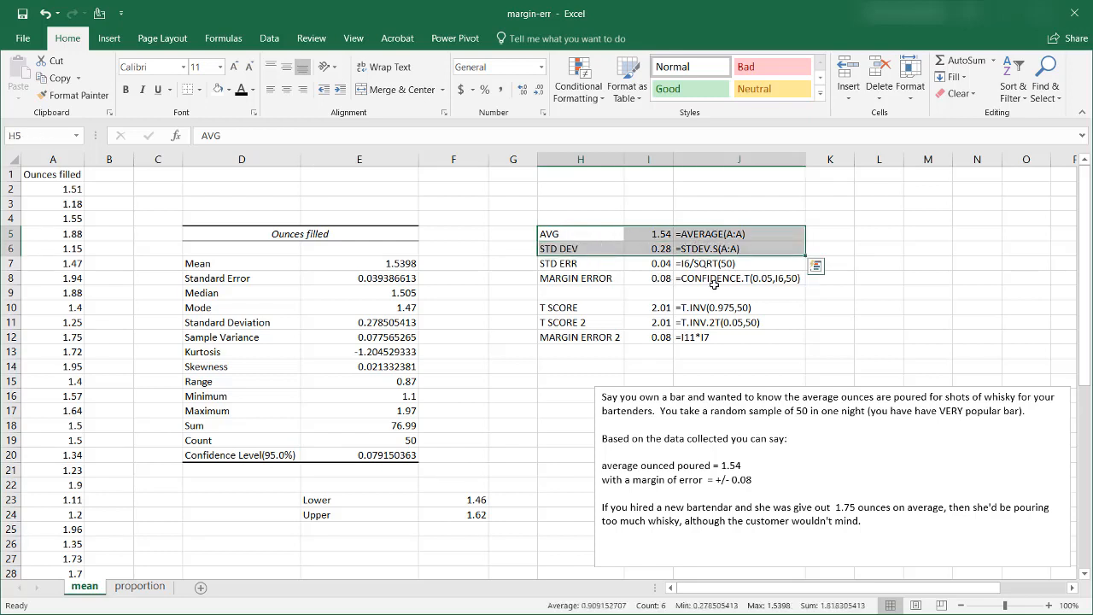
drag(592, 282, 761, 280)
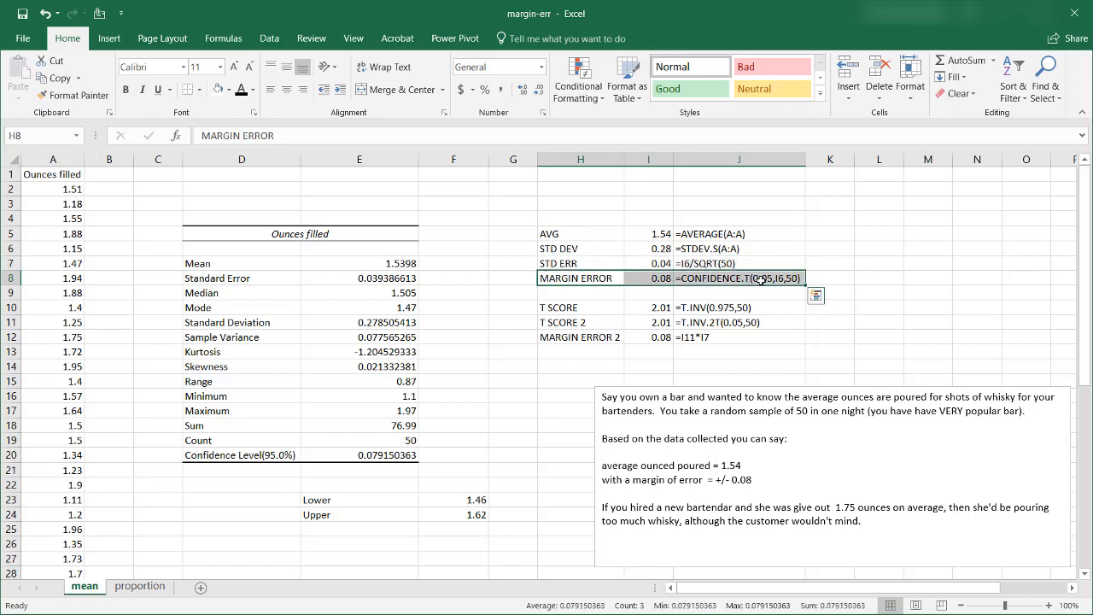
click(641, 279)
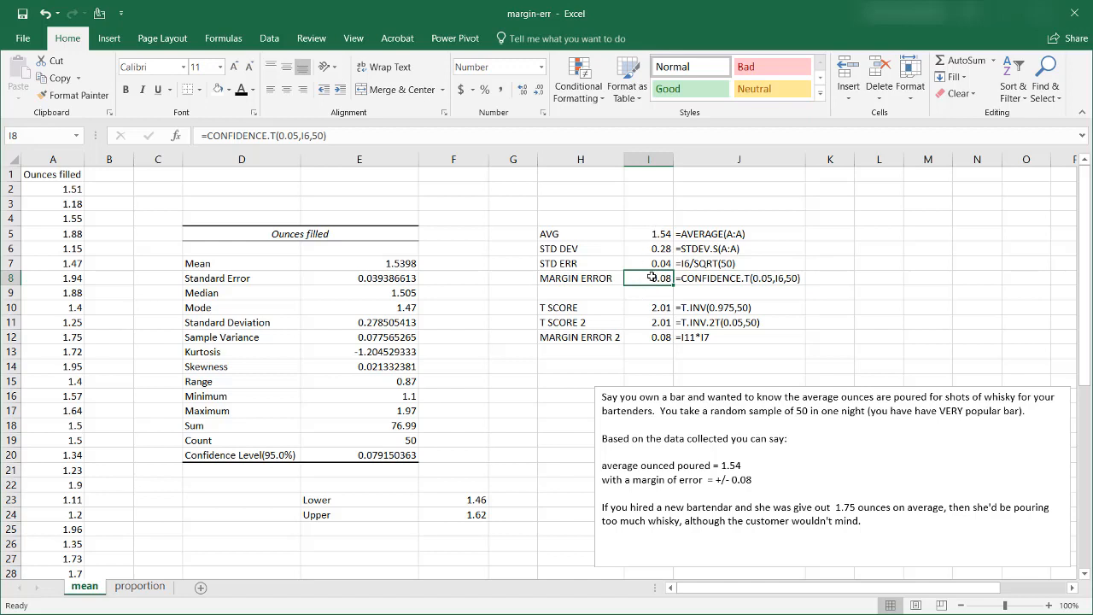
click(644, 233)
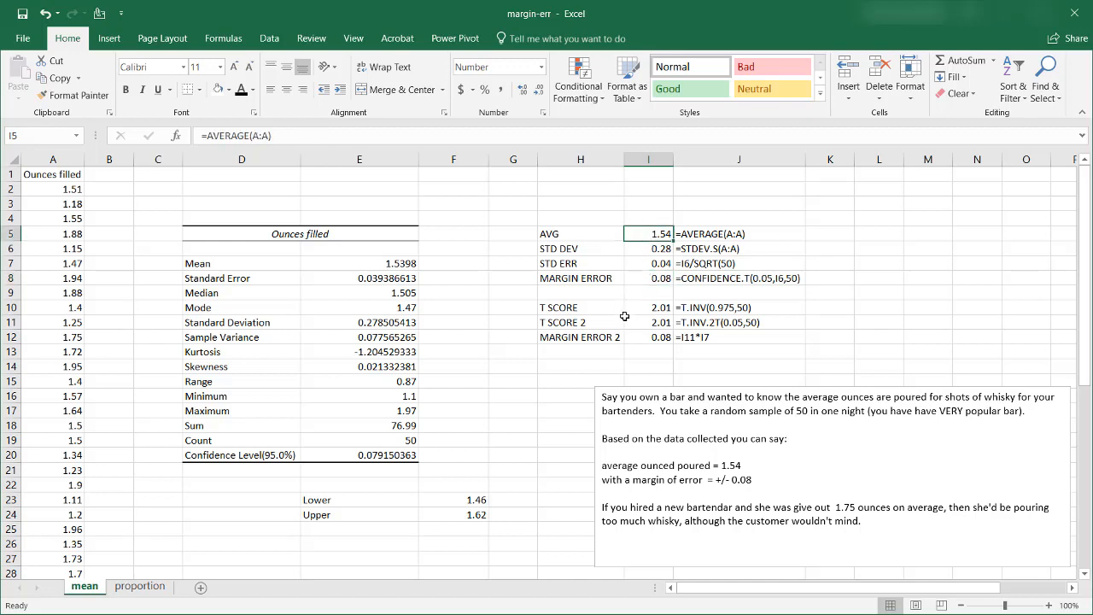
Review the two t score rows, comparing the T.INV formula with the T.INV.2T formula
drag(581, 306, 690, 317)
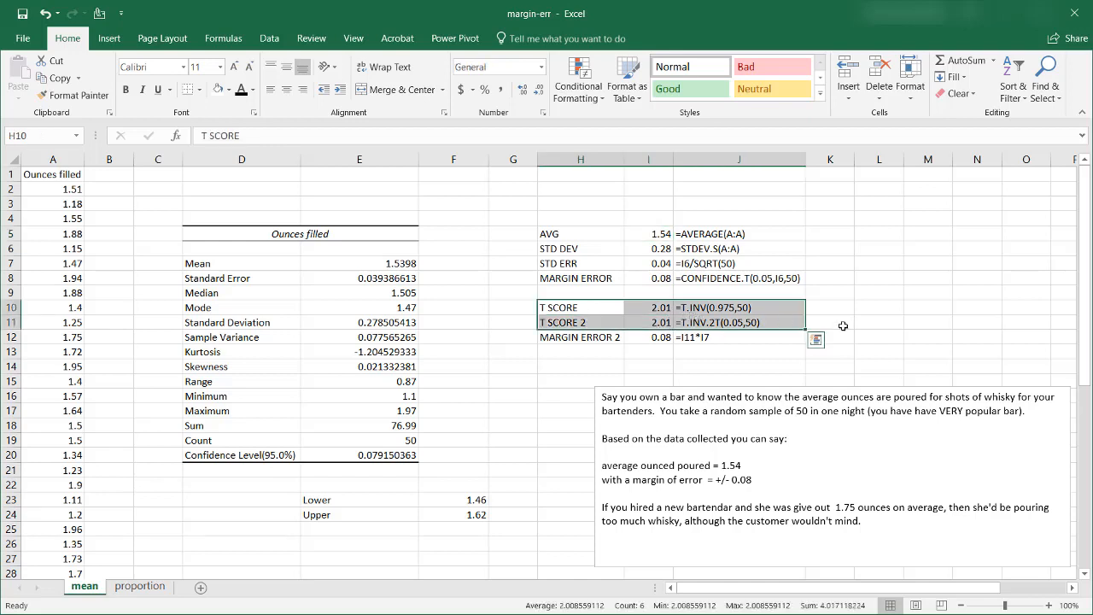
click(688, 306)
click(692, 323)
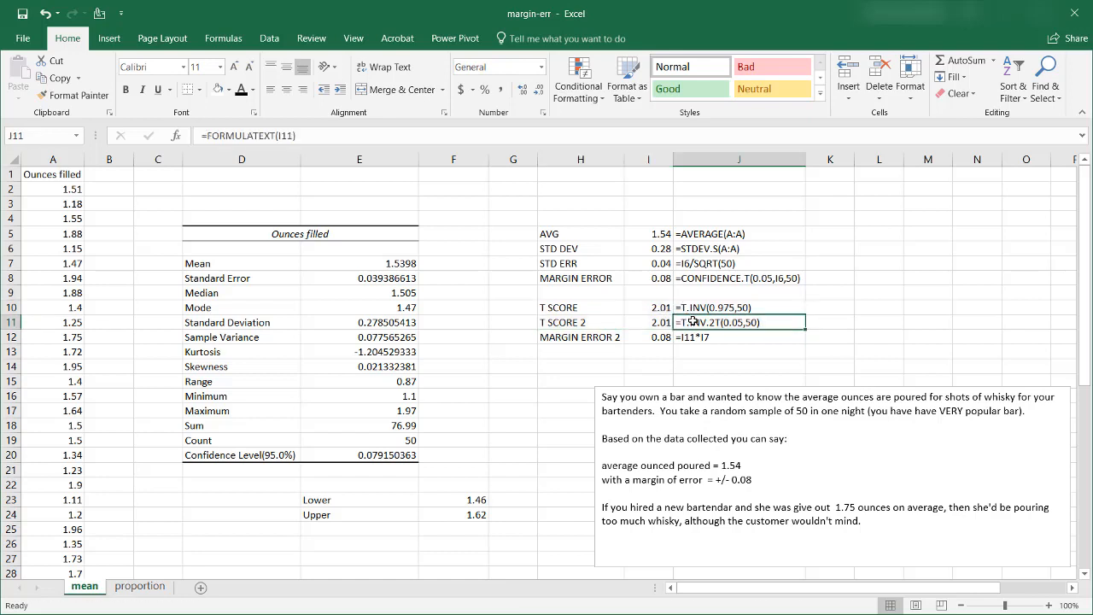
drag(558, 307, 691, 322)
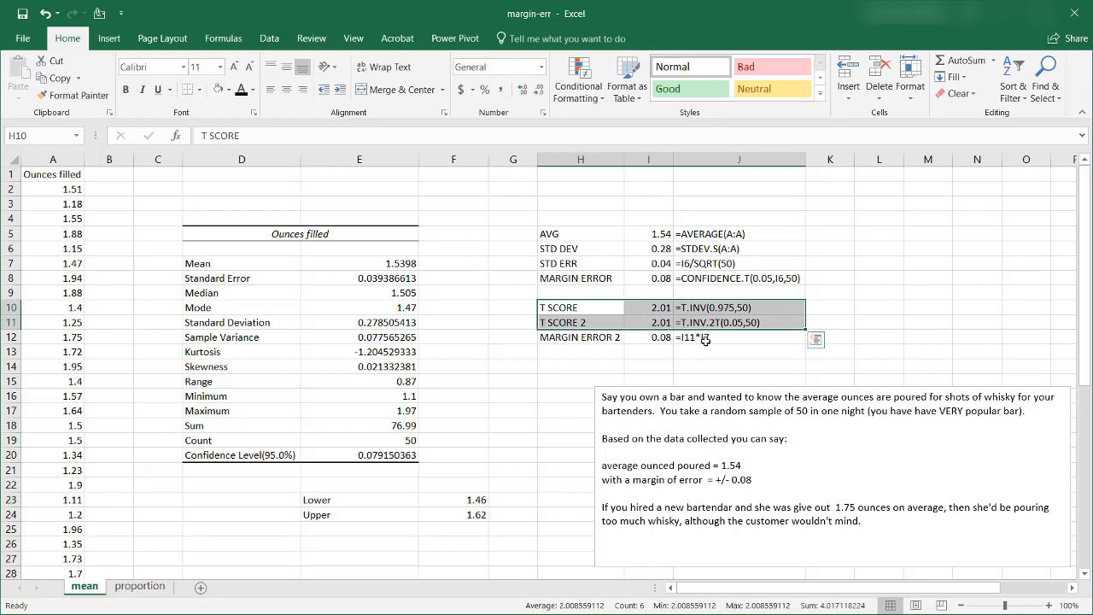
click(654, 307)
click(655, 322)
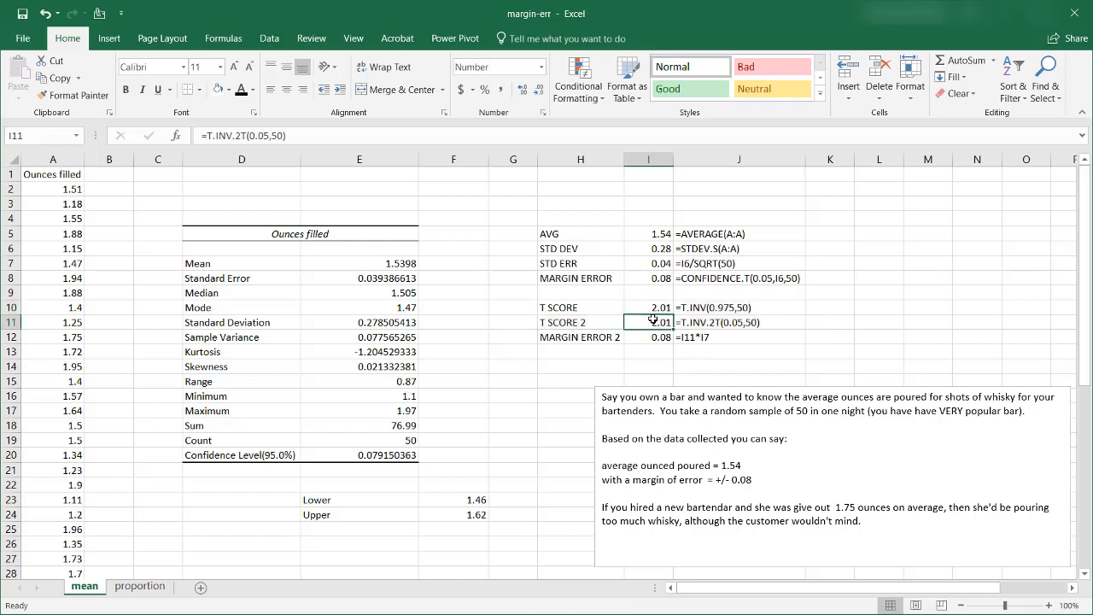
Move the STD ERR row from H7:J7 to H13:J13, directly below MARGIN ERROR 2
drag(568, 262, 694, 260)
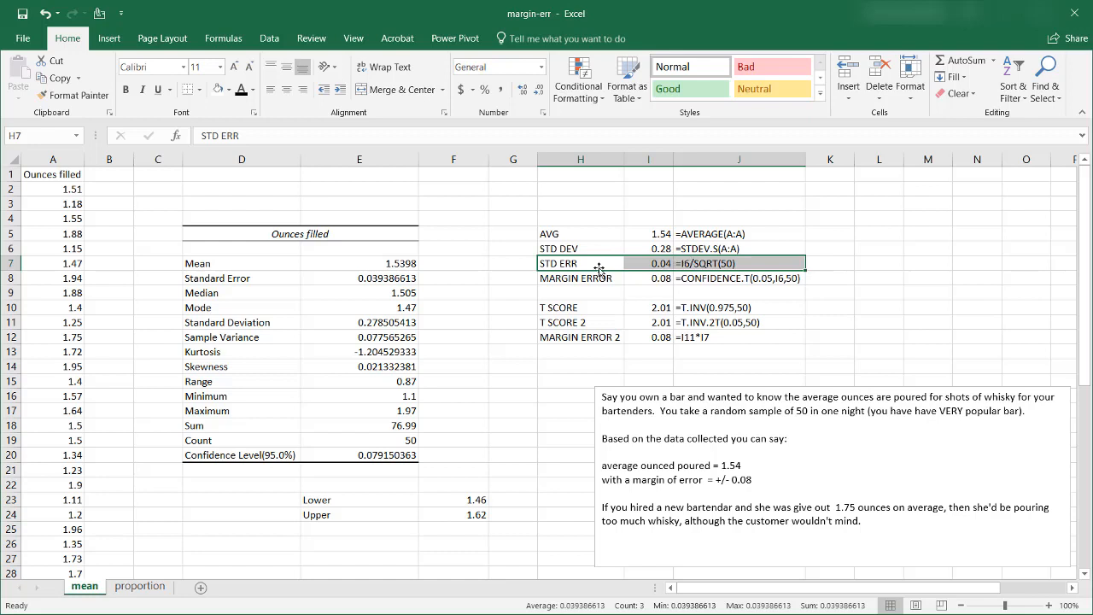
drag(591, 271, 589, 355)
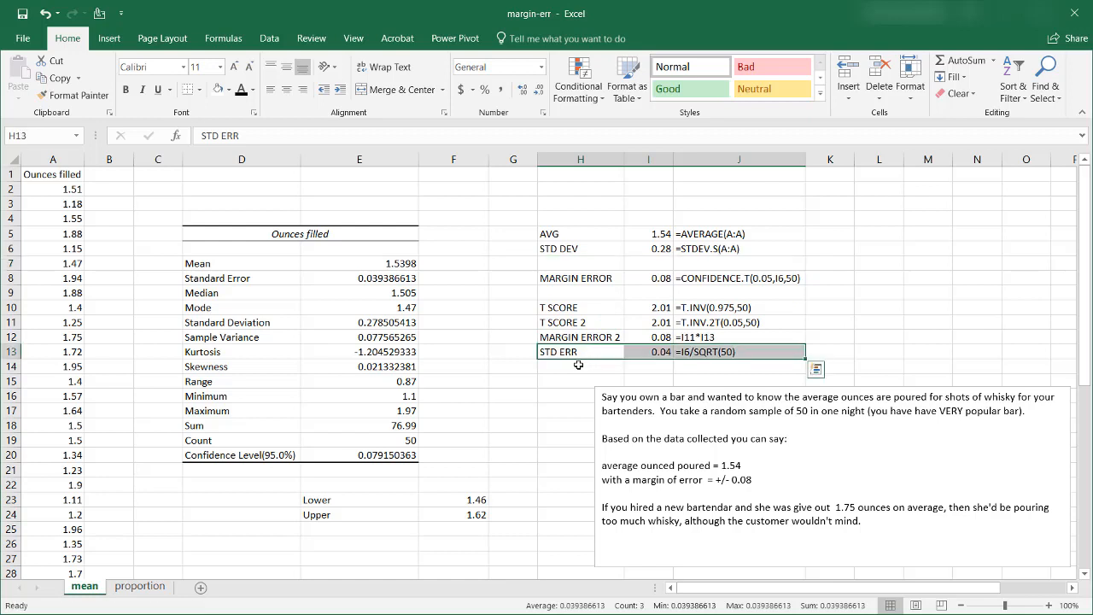
click(577, 371)
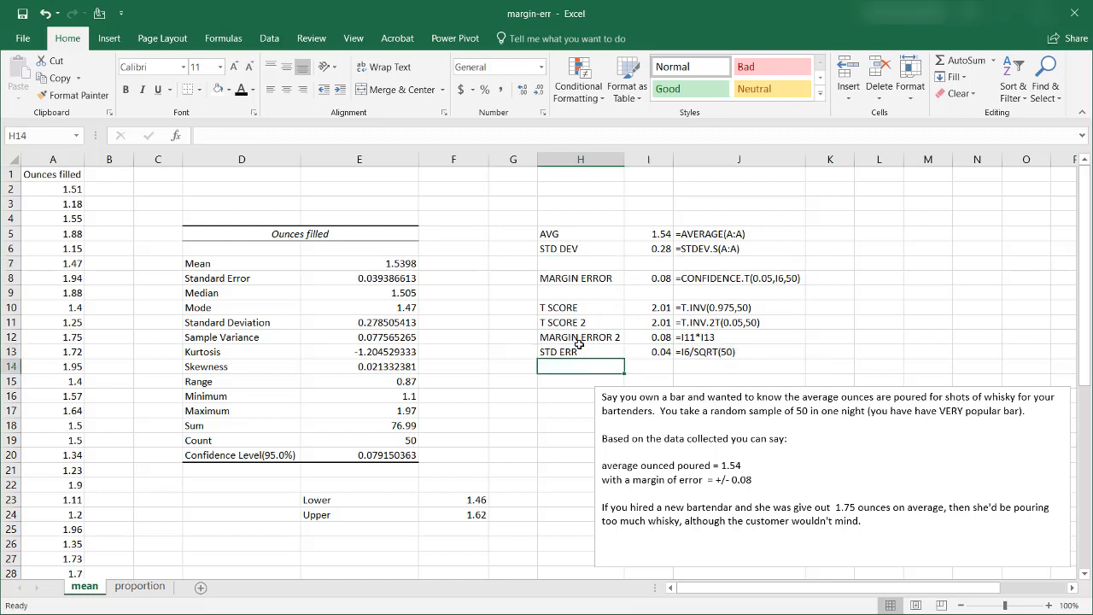
click(579, 347)
Review which cells each margin of error method uses: AVG and STD DEV, the t scores in I10:I11, and STD ERR in I13
click(555, 233)
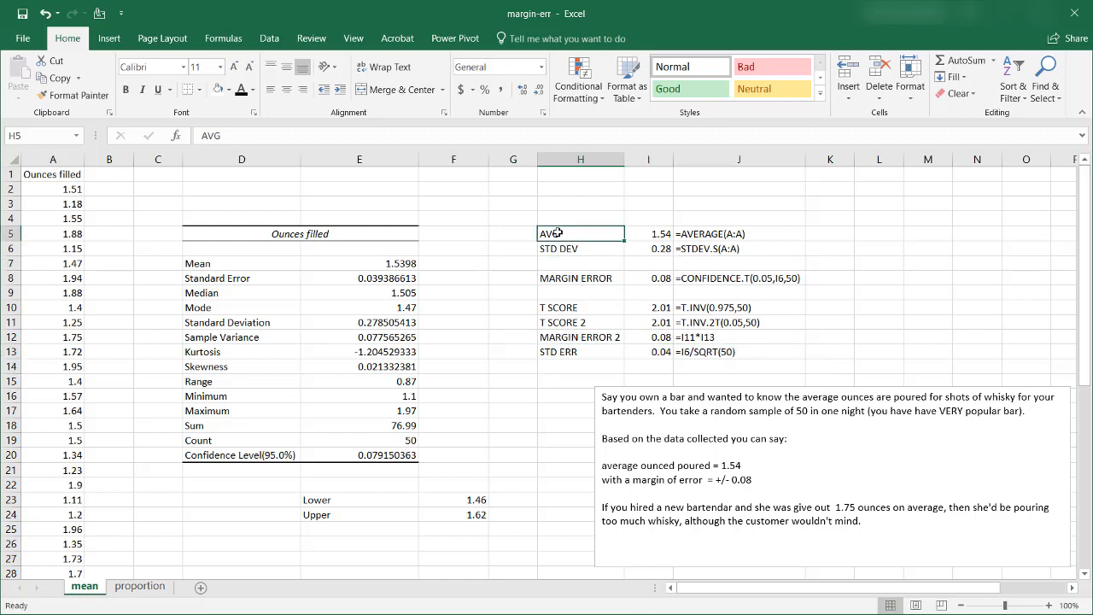
click(665, 276)
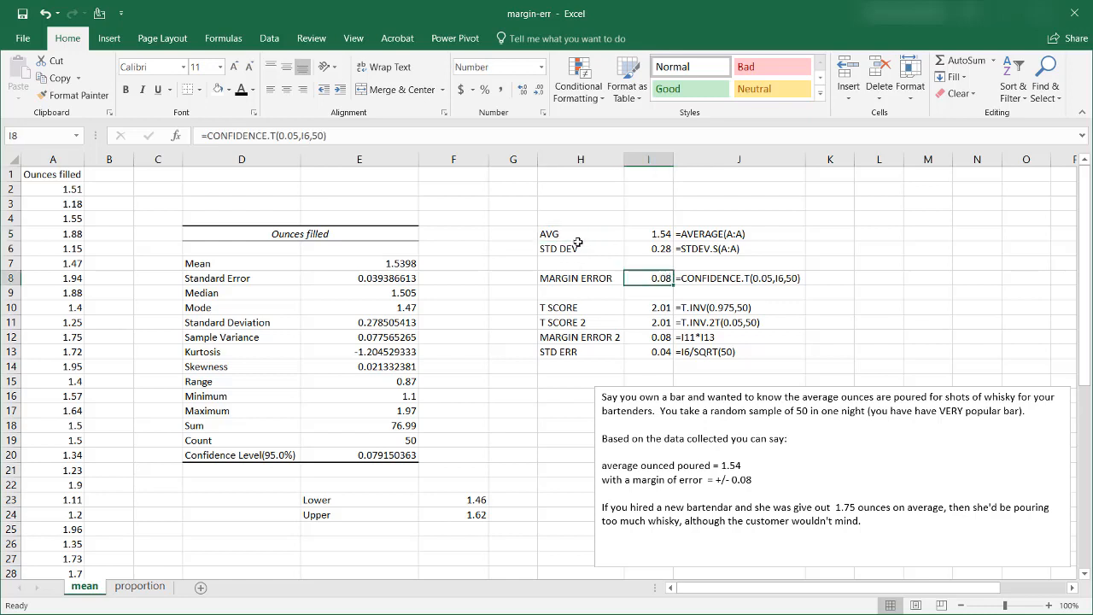
drag(568, 236, 712, 250)
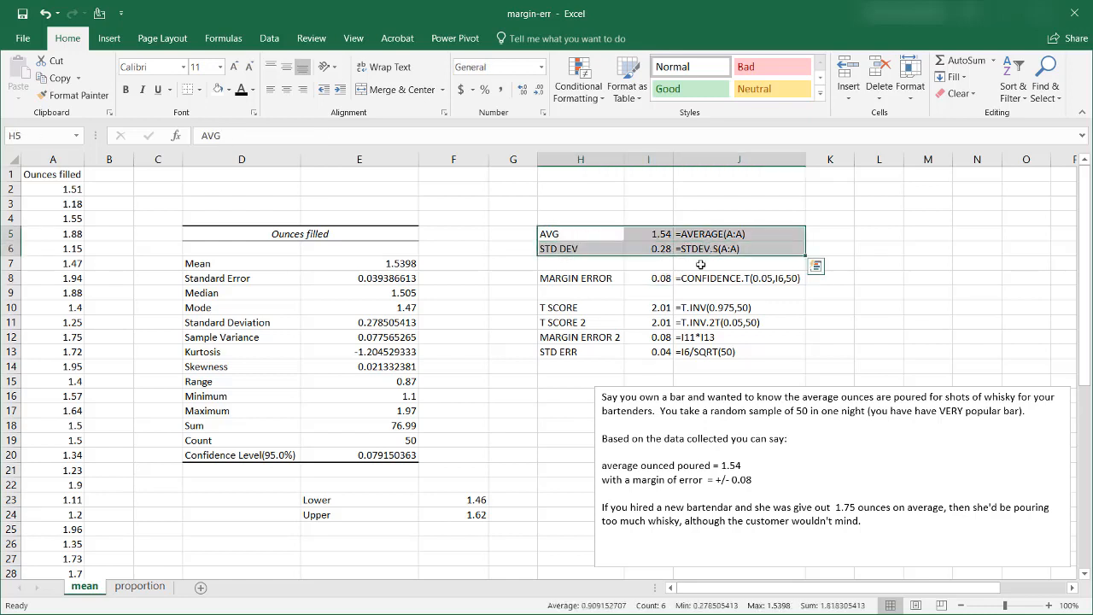
drag(576, 337, 650, 327)
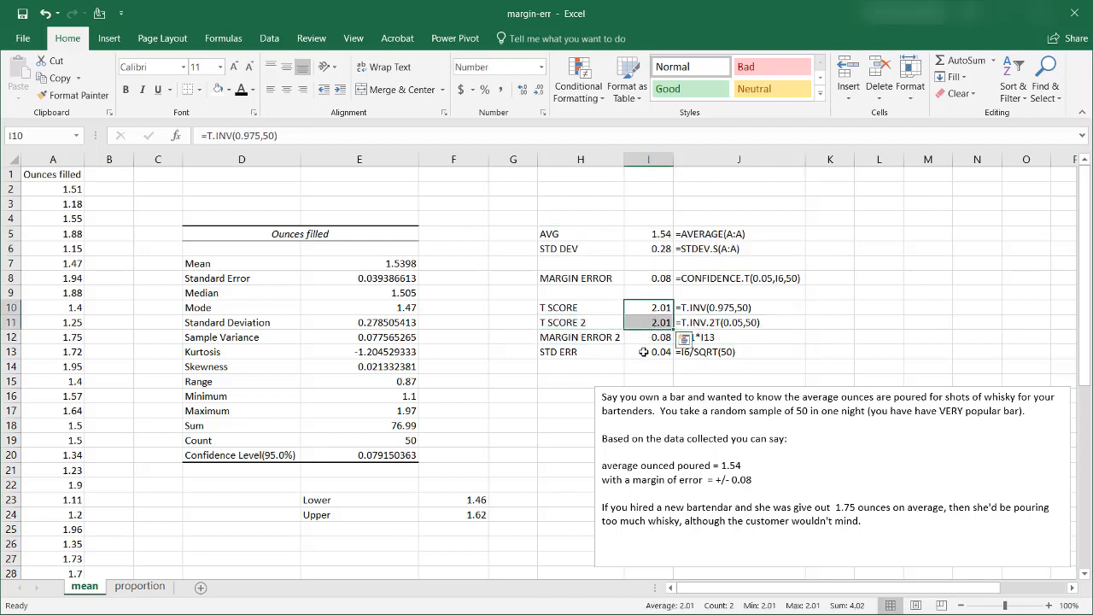
click(643, 352)
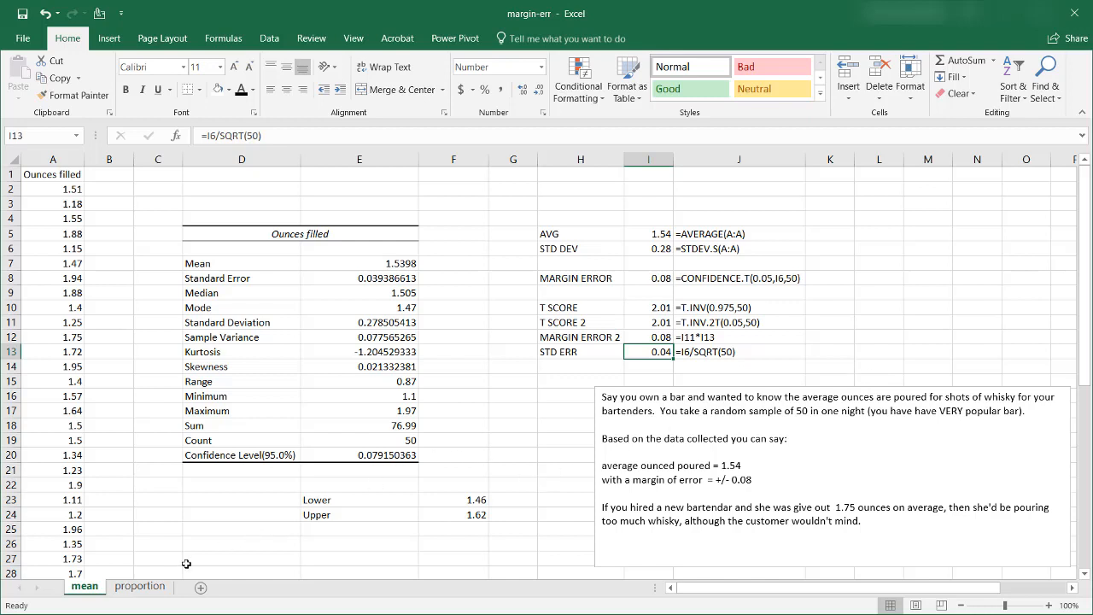
Open the proportion sheet and read the text box scenario about polling 900 employees on the CEO's performance
click(139, 586)
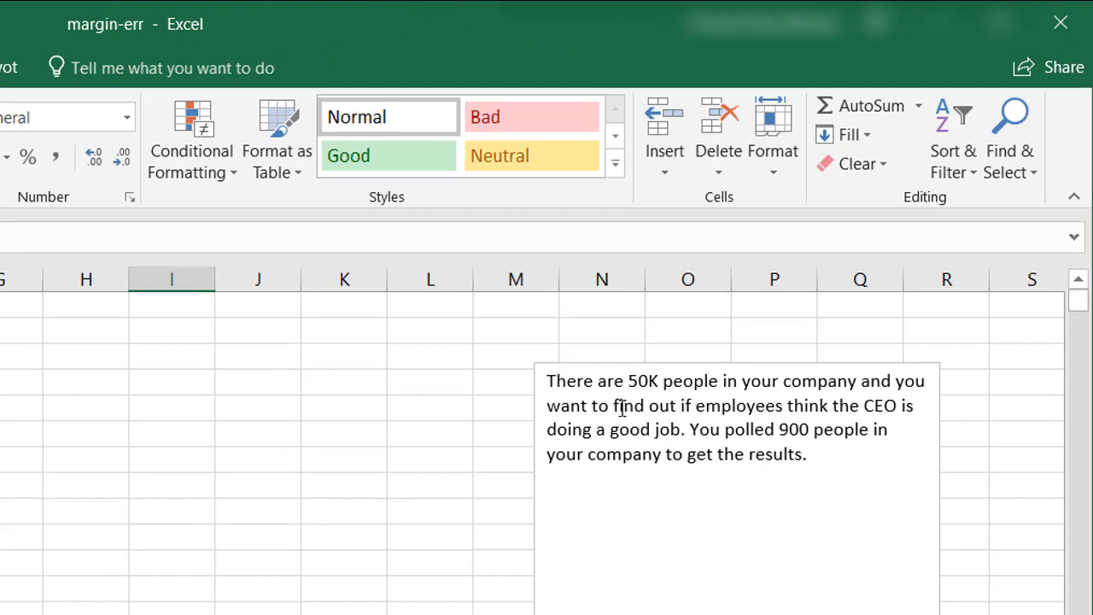
drag(671, 407, 881, 400)
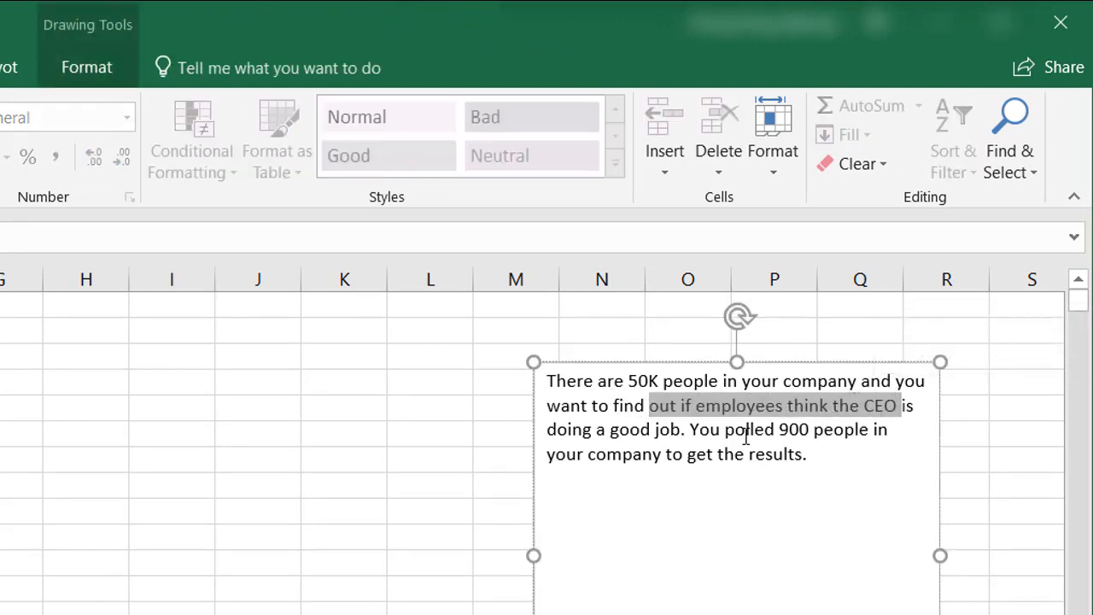
drag(776, 426, 859, 429)
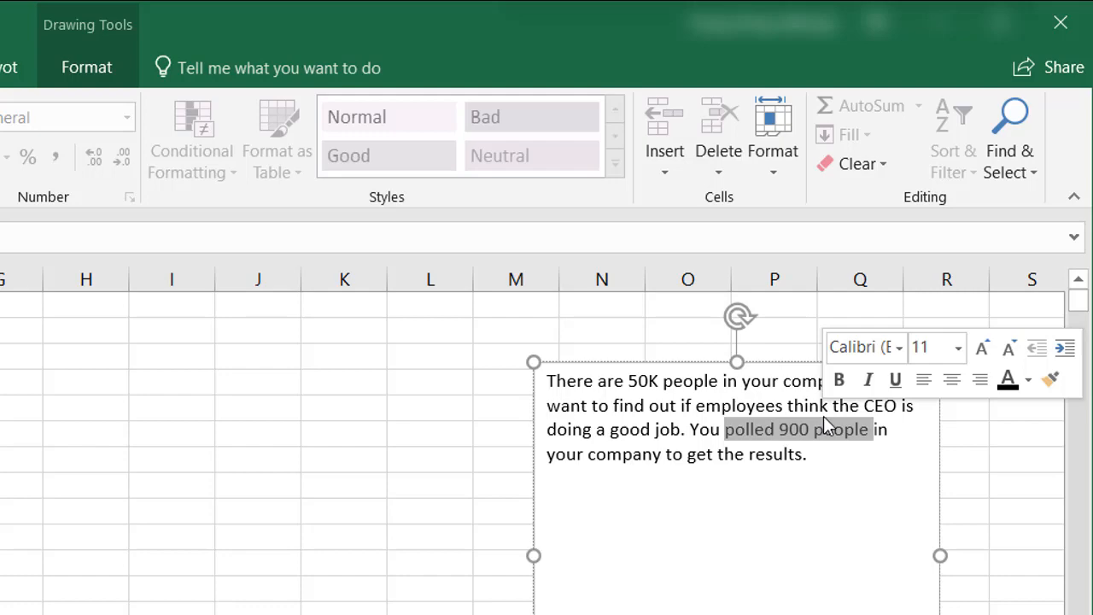
click(684, 433)
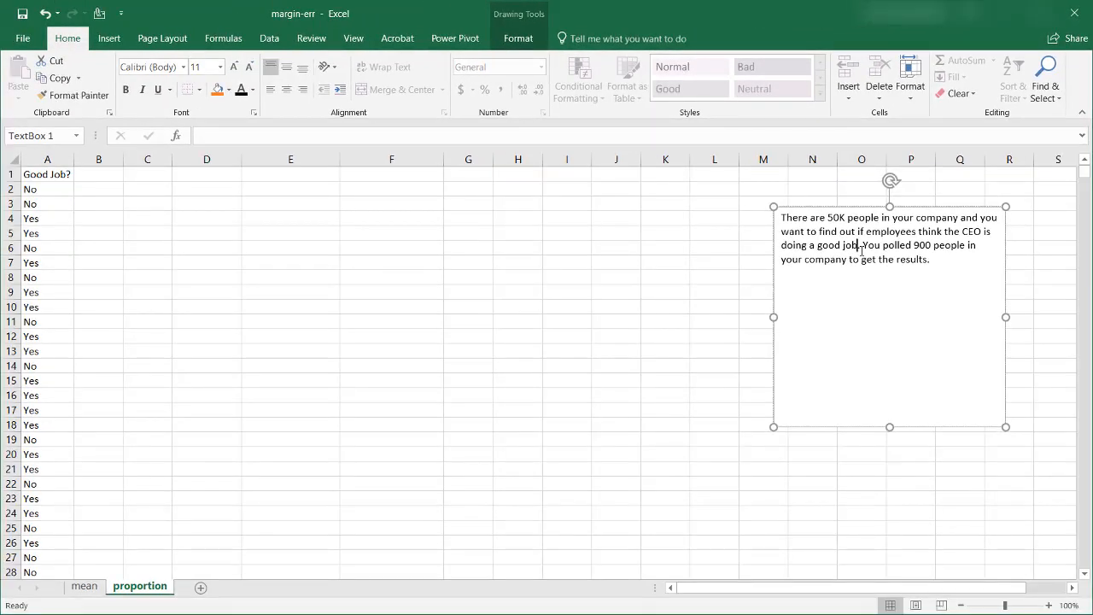
key(alt+Tab)
Create a PivotTable from column A, placed on the existing proportion sheet at cell C4
click(47, 159)
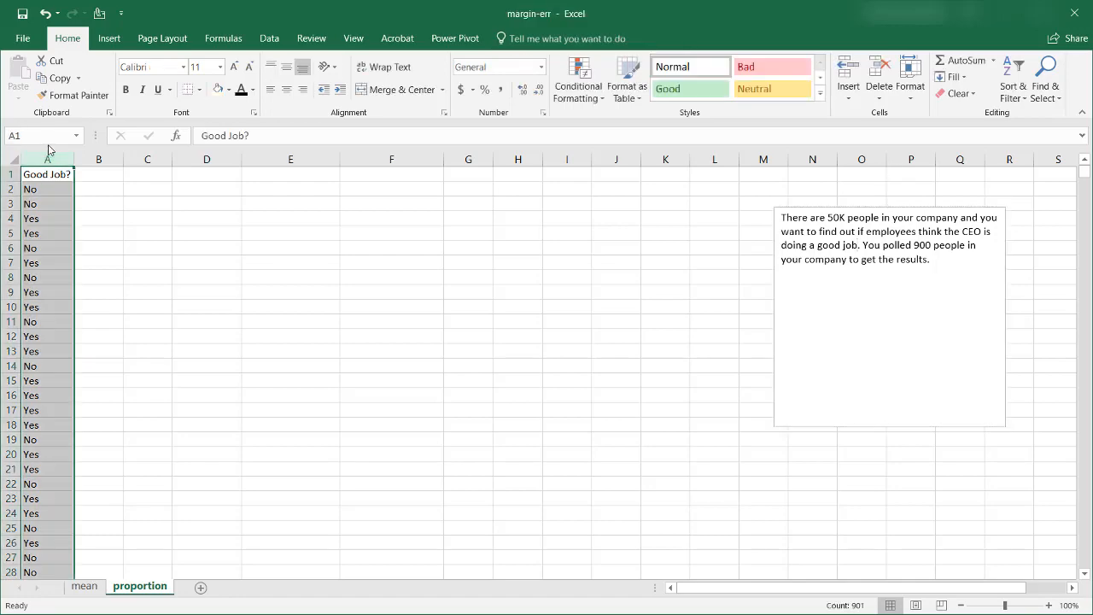
click(108, 39)
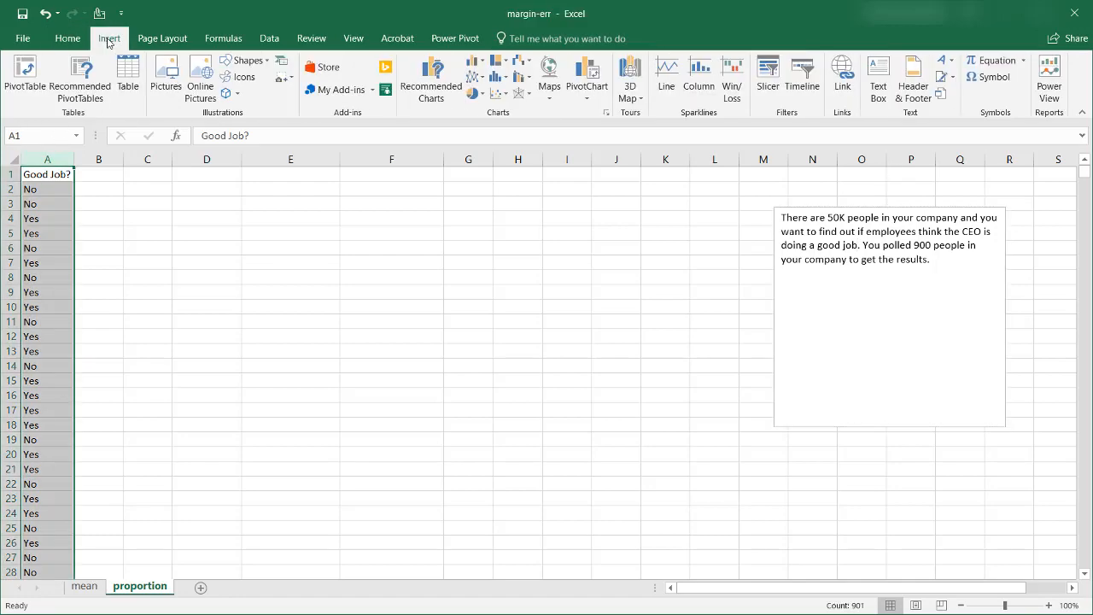
click(34, 70)
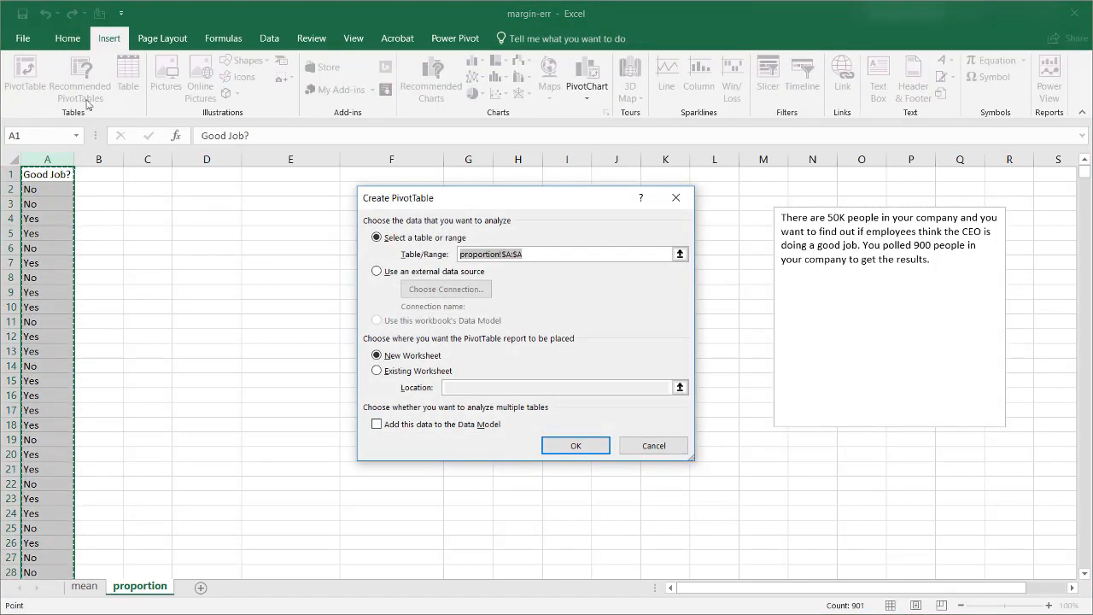
click(378, 372)
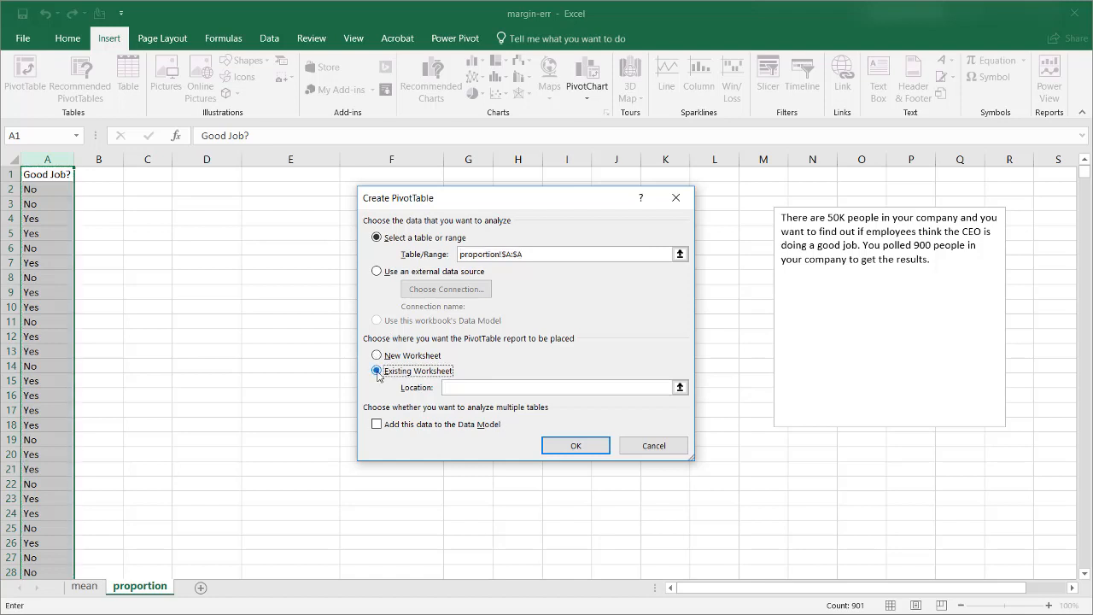
click(452, 390)
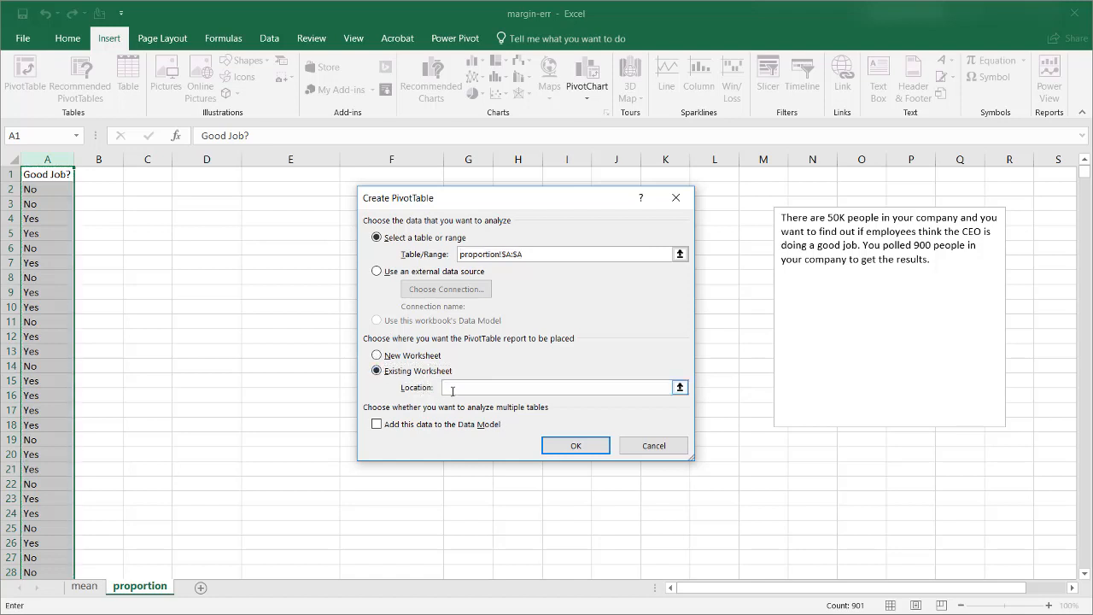
click(150, 218)
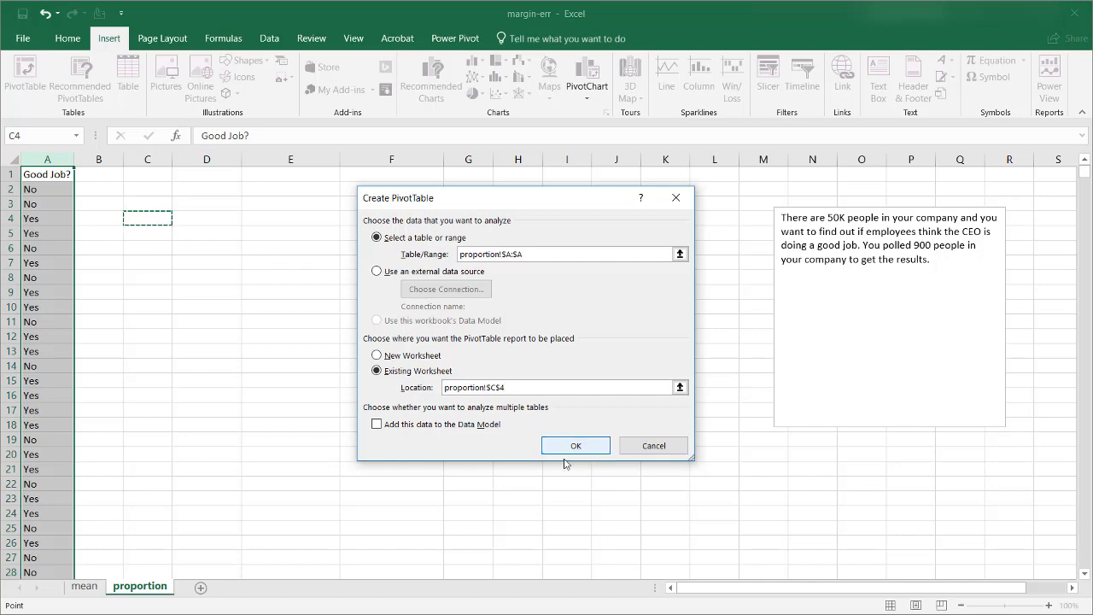
click(575, 450)
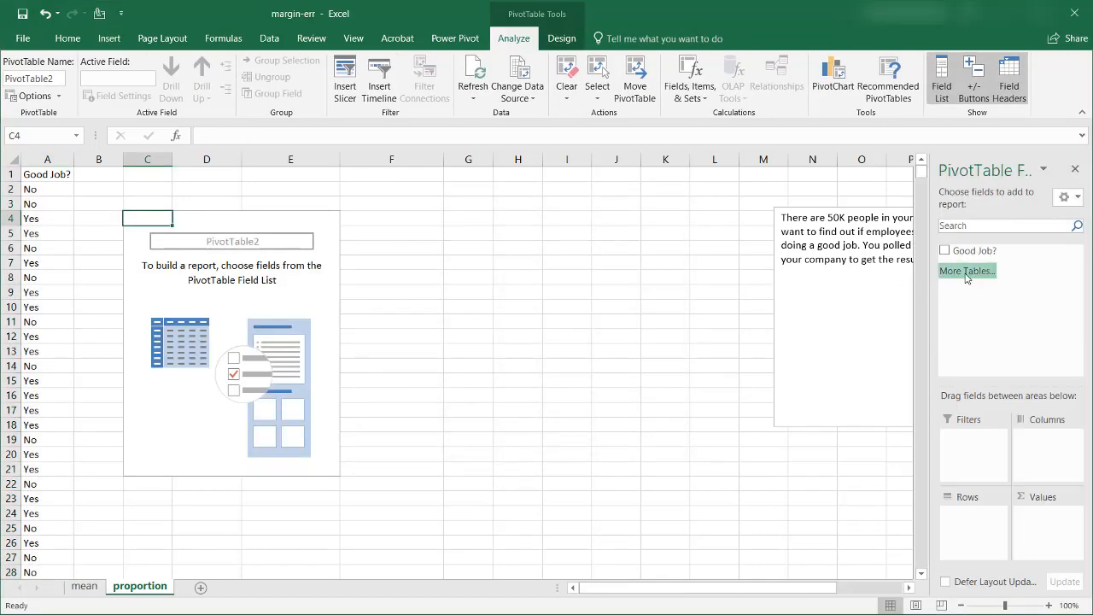
Build the PivotTable with Good Job? as the row field and two counts of Good Job? as values
drag(973, 250, 982, 516)
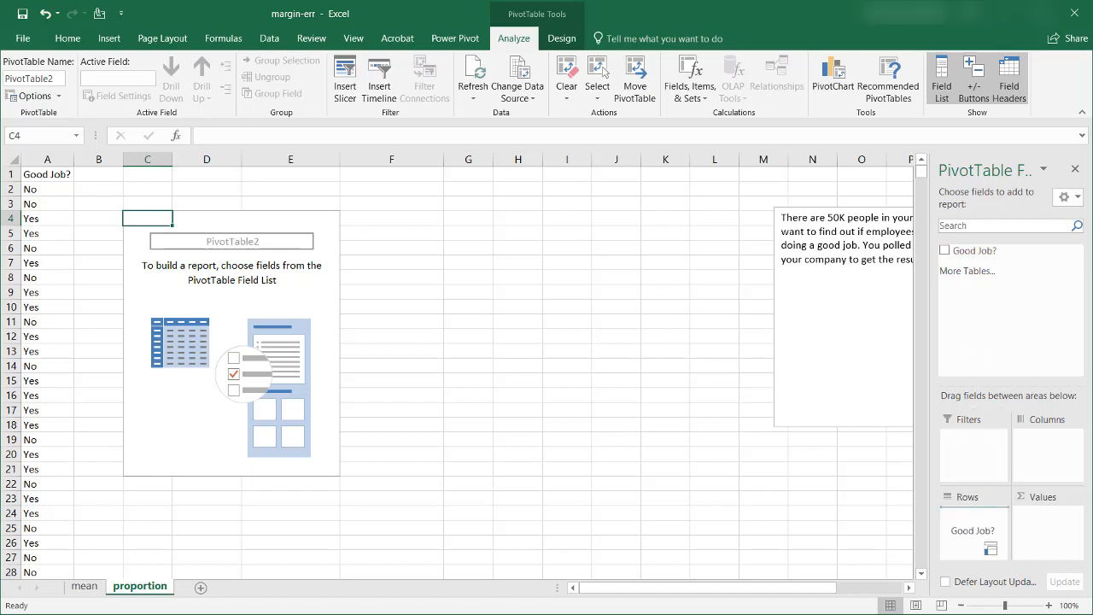
drag(965, 250, 1063, 538)
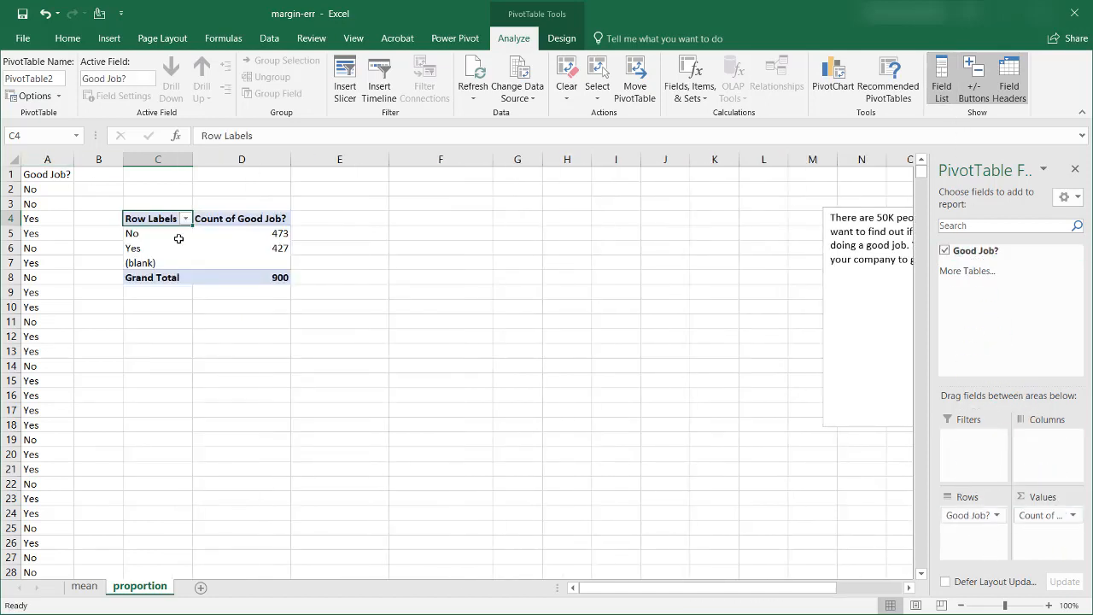
click(270, 275)
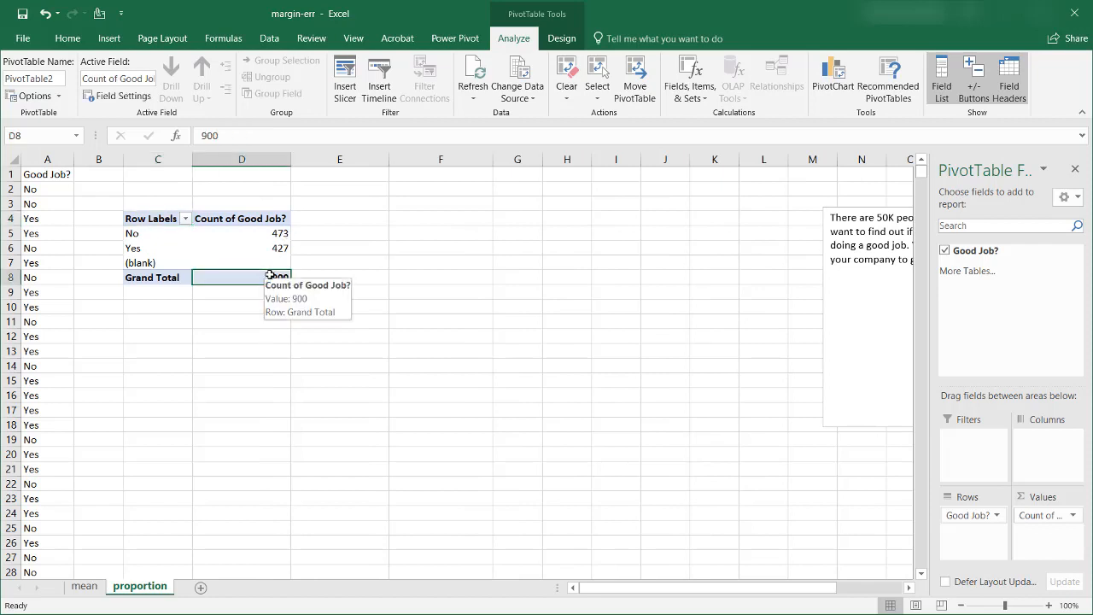
click(45, 159)
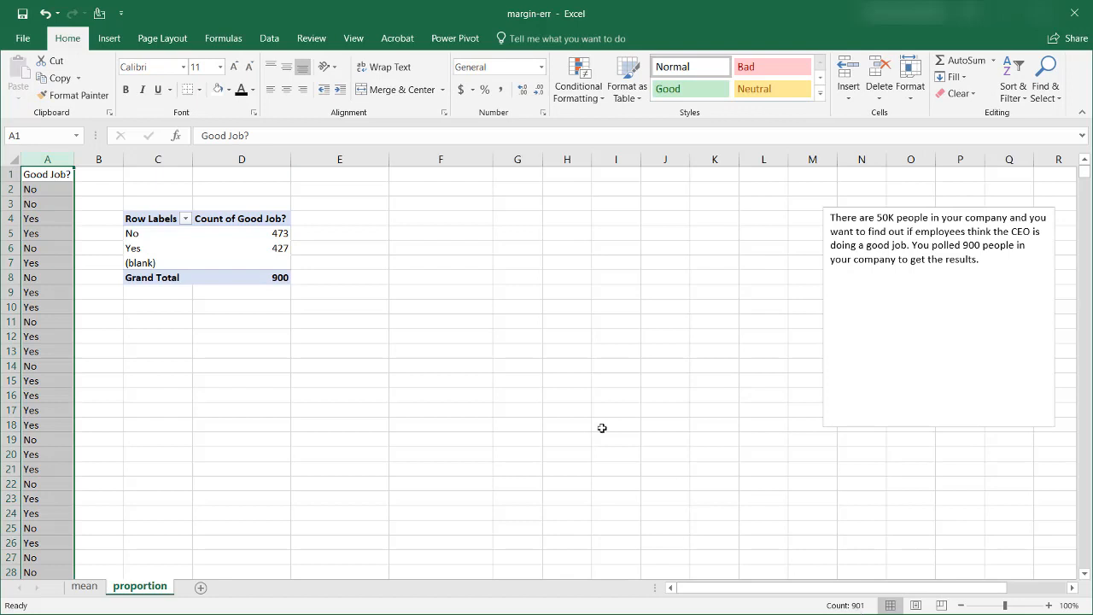
click(220, 245)
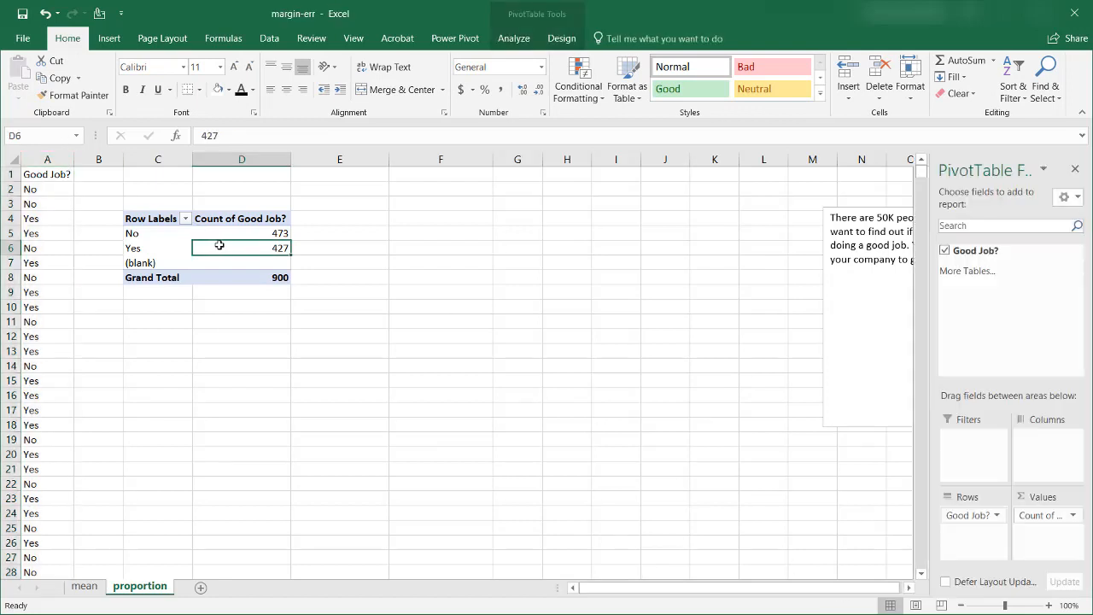
click(263, 235)
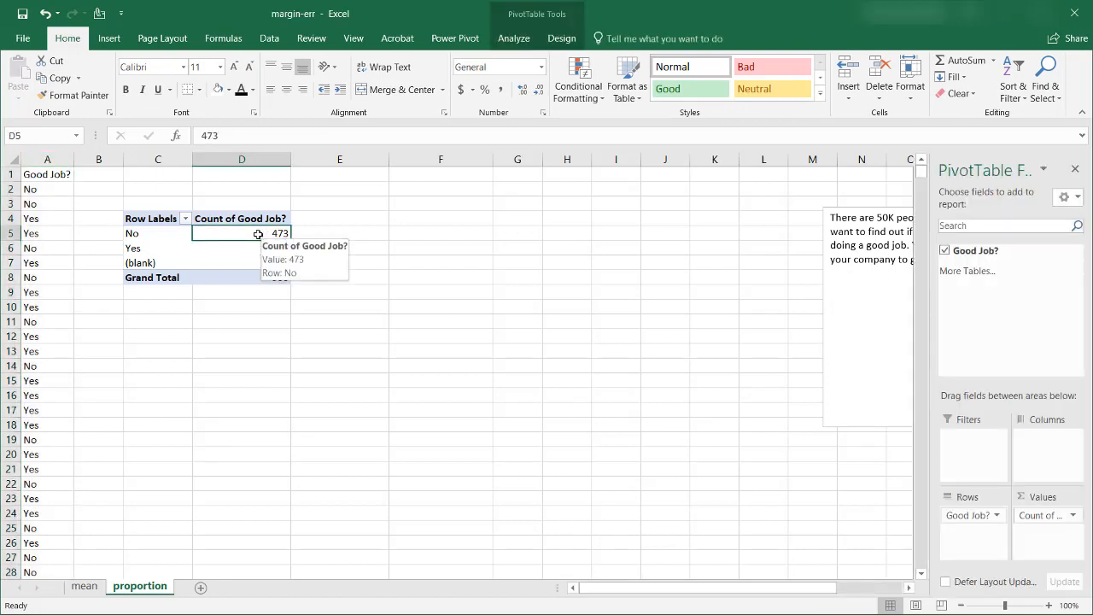
drag(970, 250, 1071, 534)
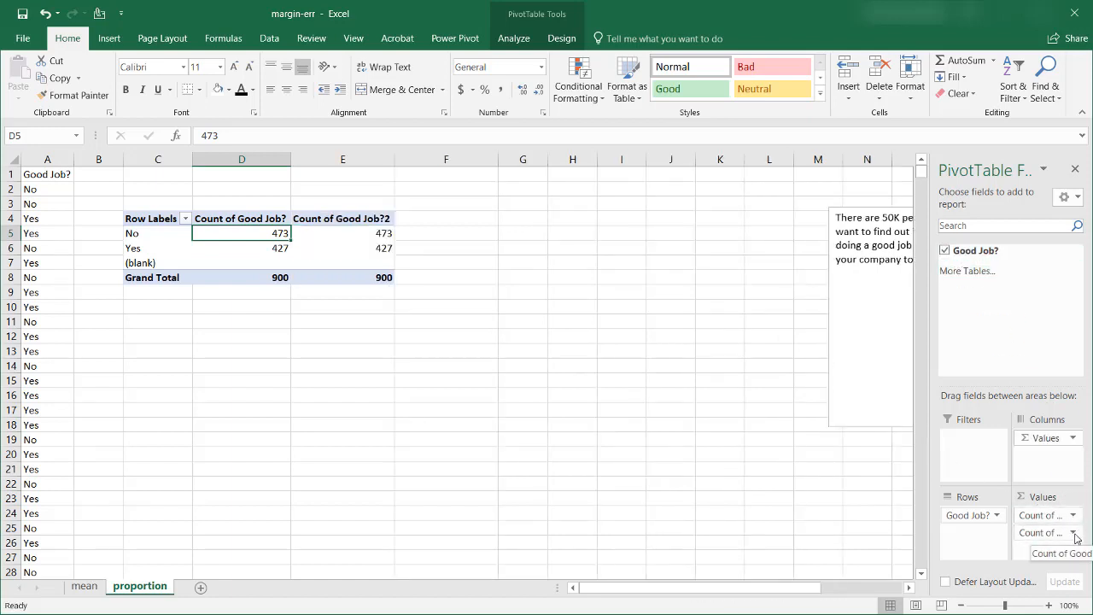
click(1074, 533)
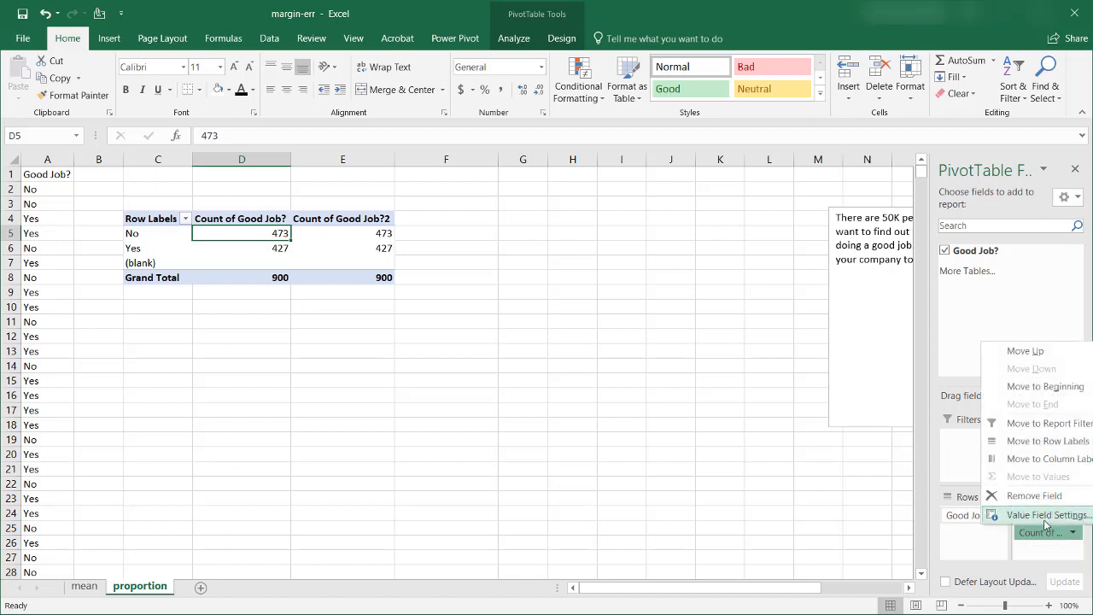
click(1046, 515)
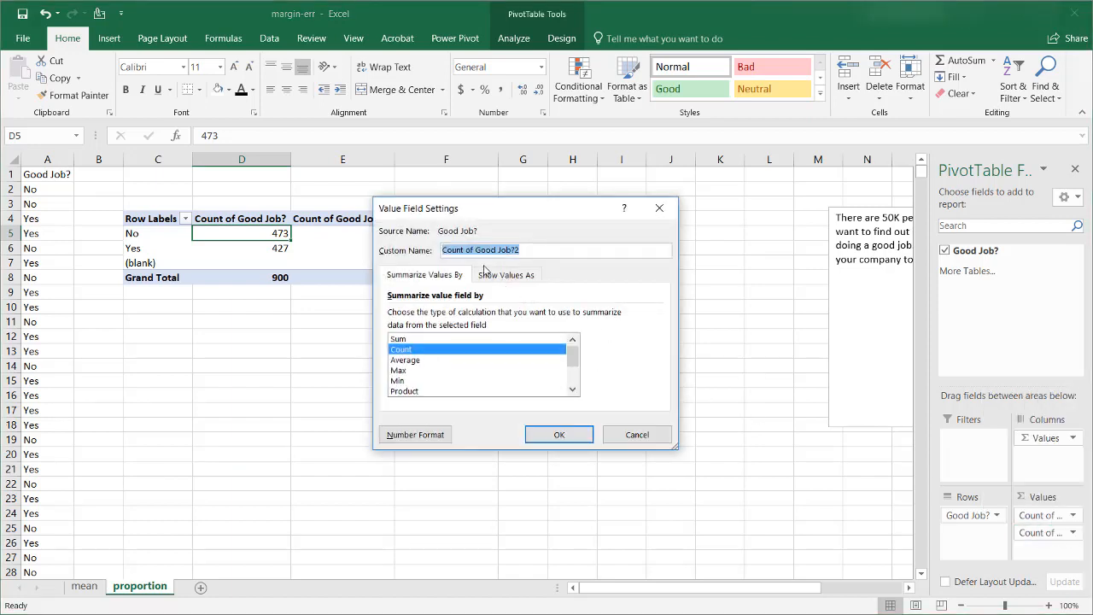
click(486, 279)
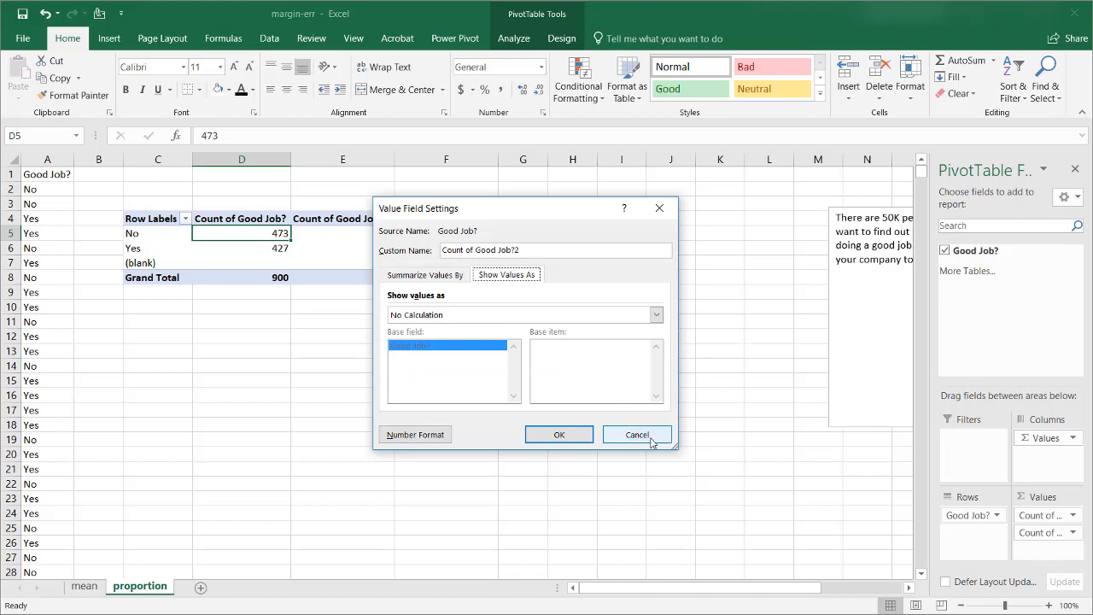
click(560, 435)
click(249, 254)
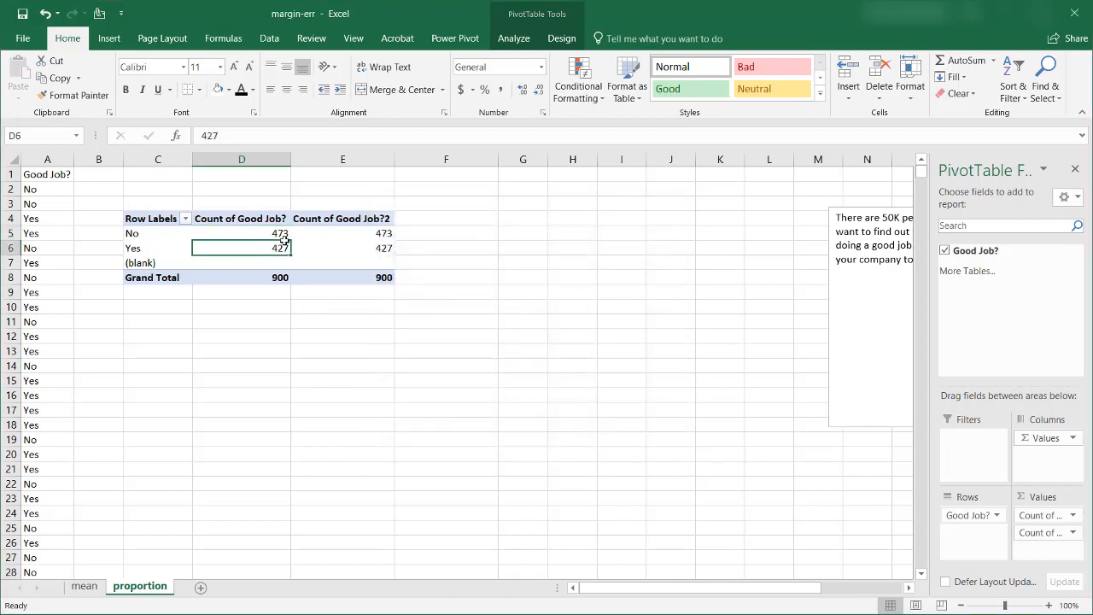
Show the second count column, Count of Good Job?2, as % of Column Total
click(340, 235)
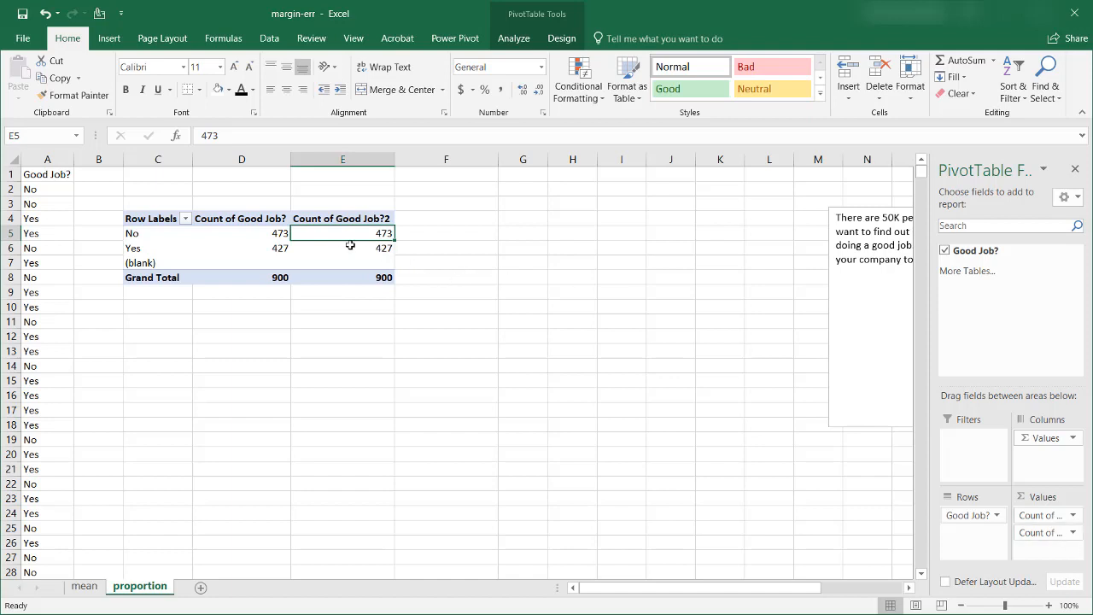
right_click(340, 240)
right_click(340, 237)
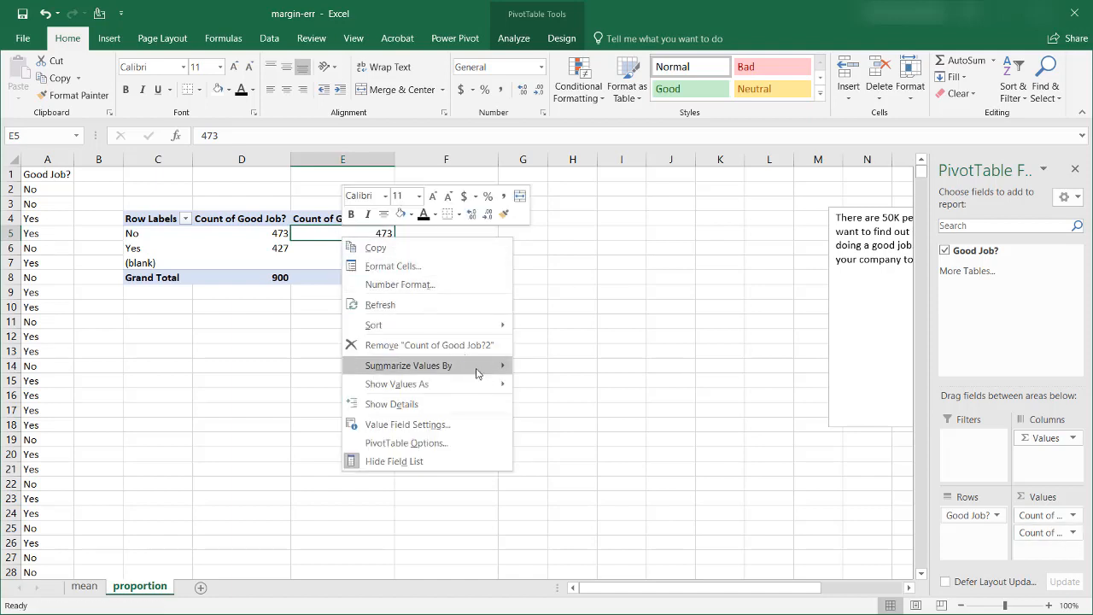
mouse_move(504, 381)
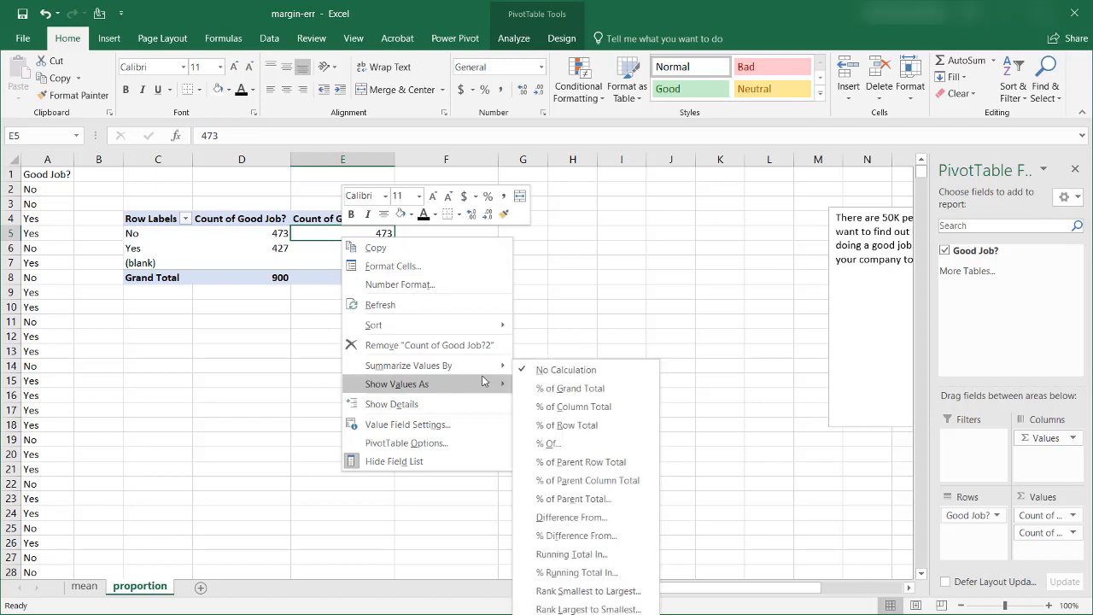
click(582, 408)
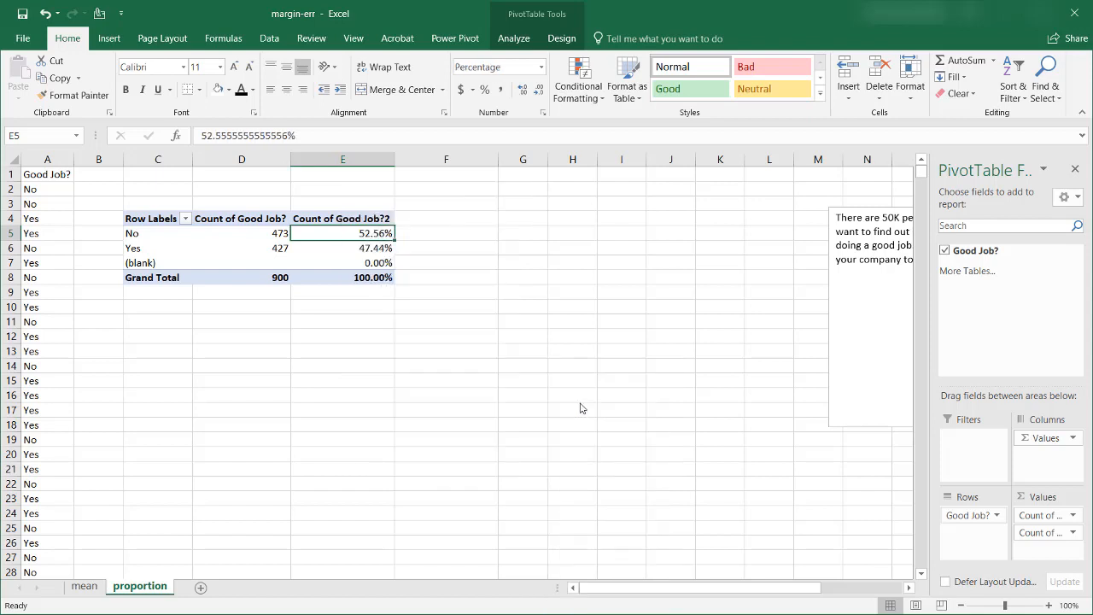
Format the Count of Good Job?2 values as Percentage with 0 decimal places and close the PivotTable field list
right_click(355, 234)
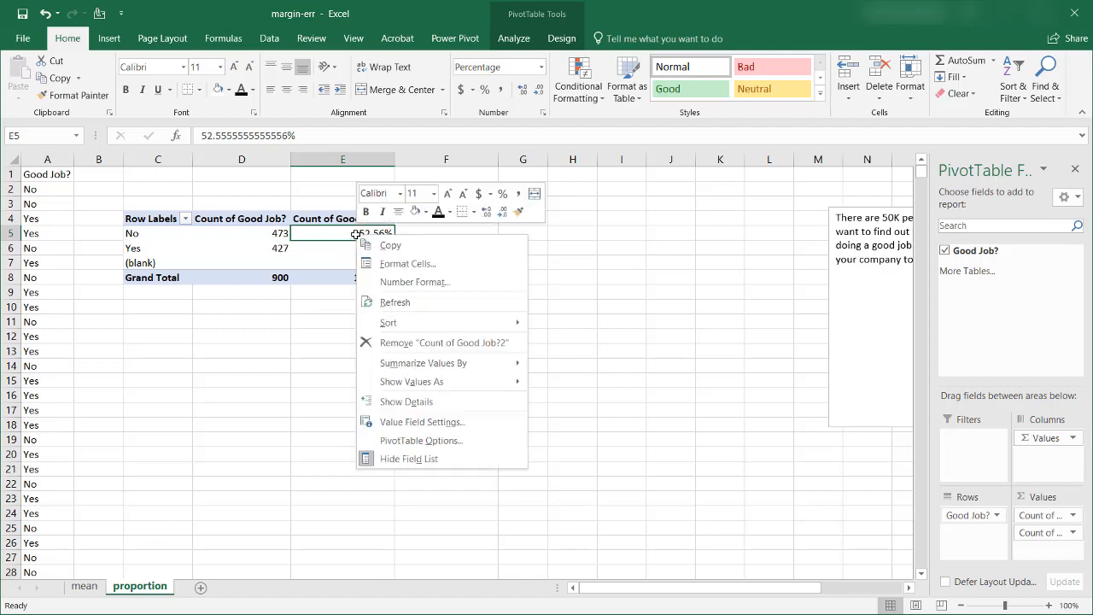
click(440, 423)
click(354, 523)
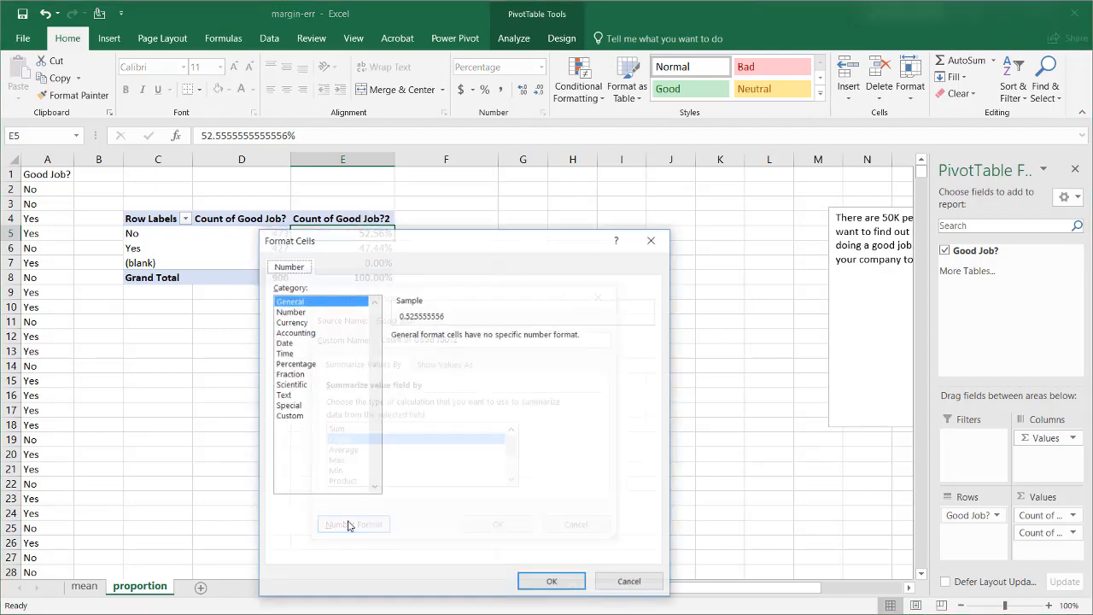
click(299, 363)
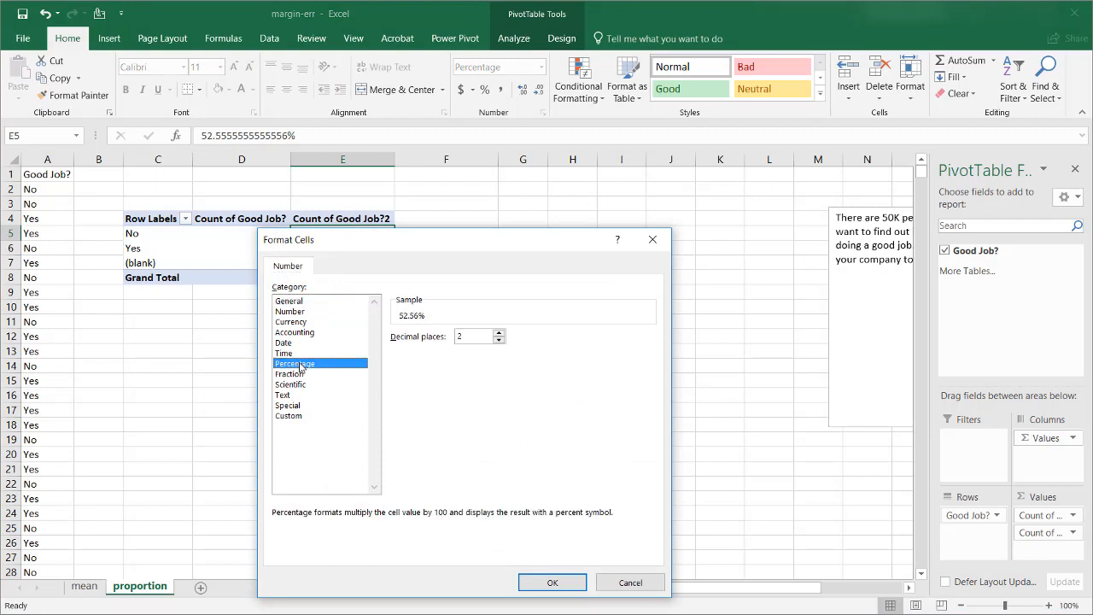
click(498, 340)
click(549, 582)
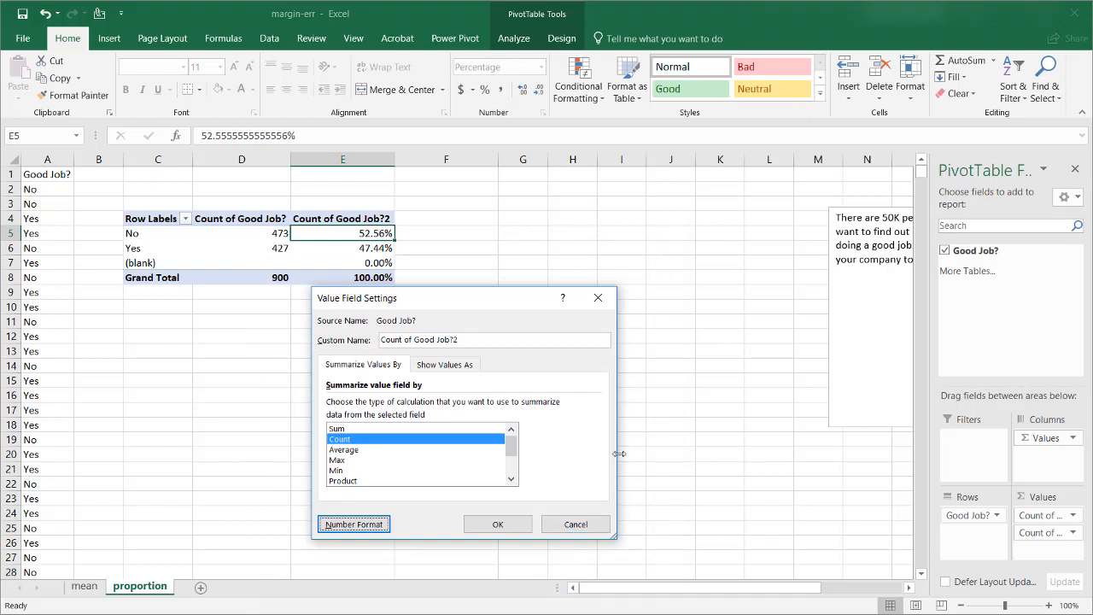
click(499, 524)
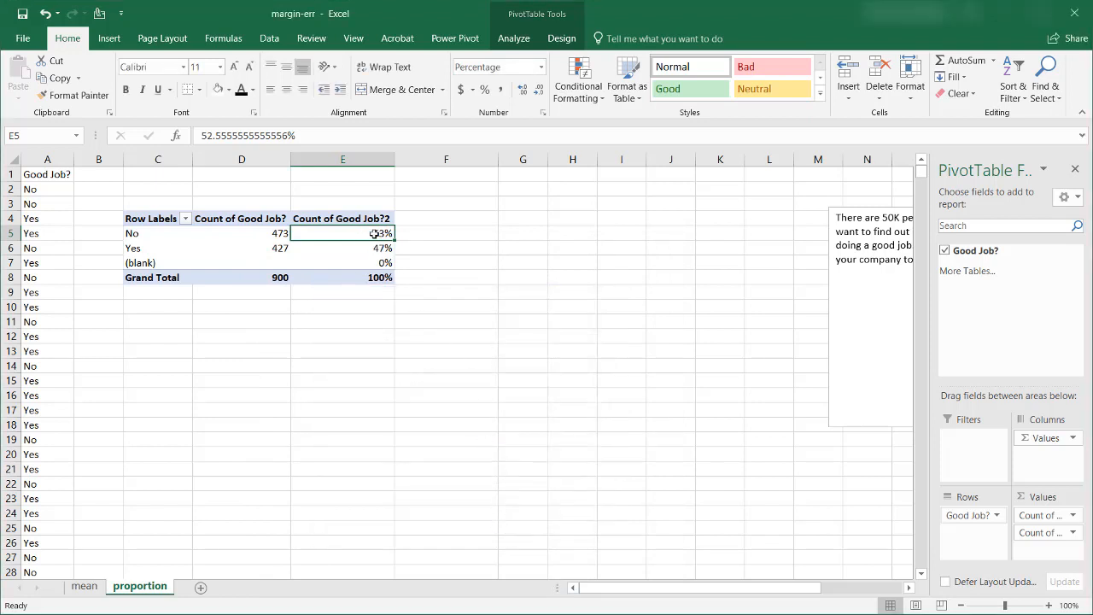
click(1075, 171)
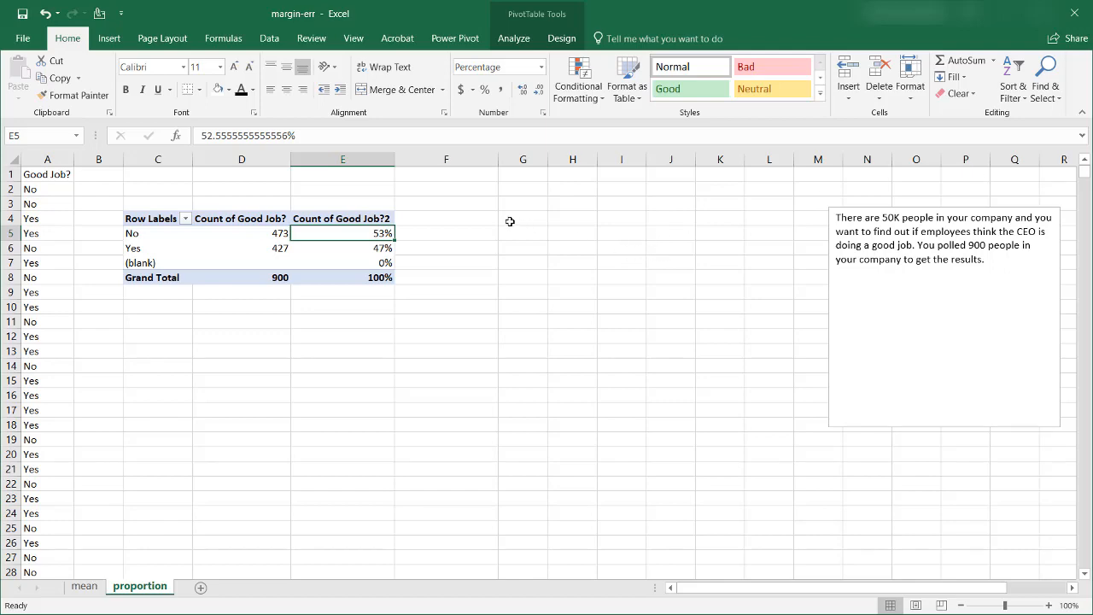
Switch between the browser's standard error formula for proportions and the Excel PivotTable to match p with the Yes percentage in E6
key(alt+Tab)
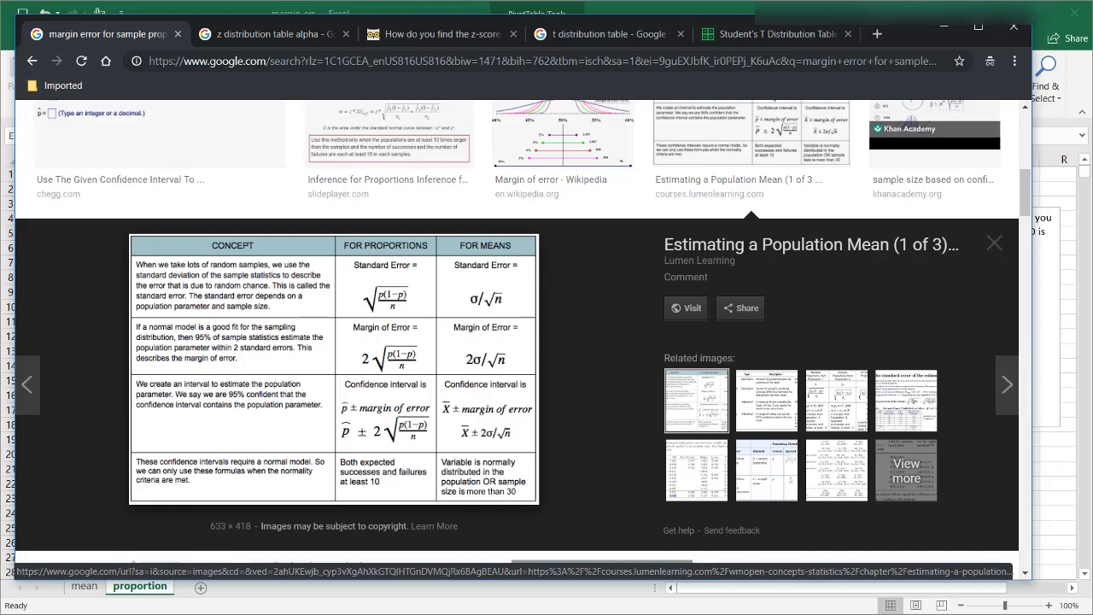
key(alt+Tab)
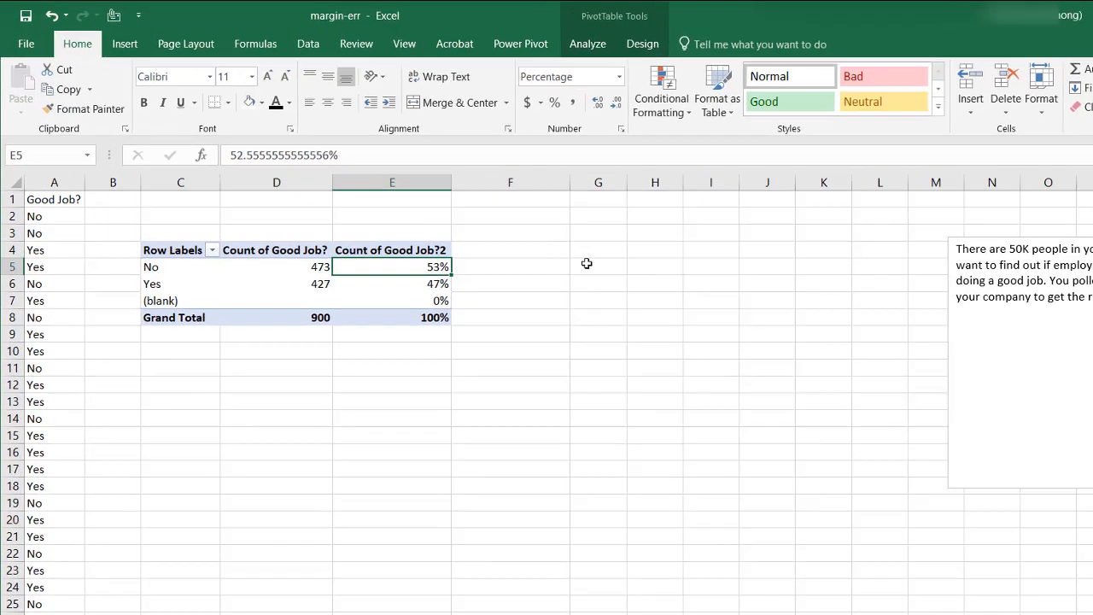
click(522, 277)
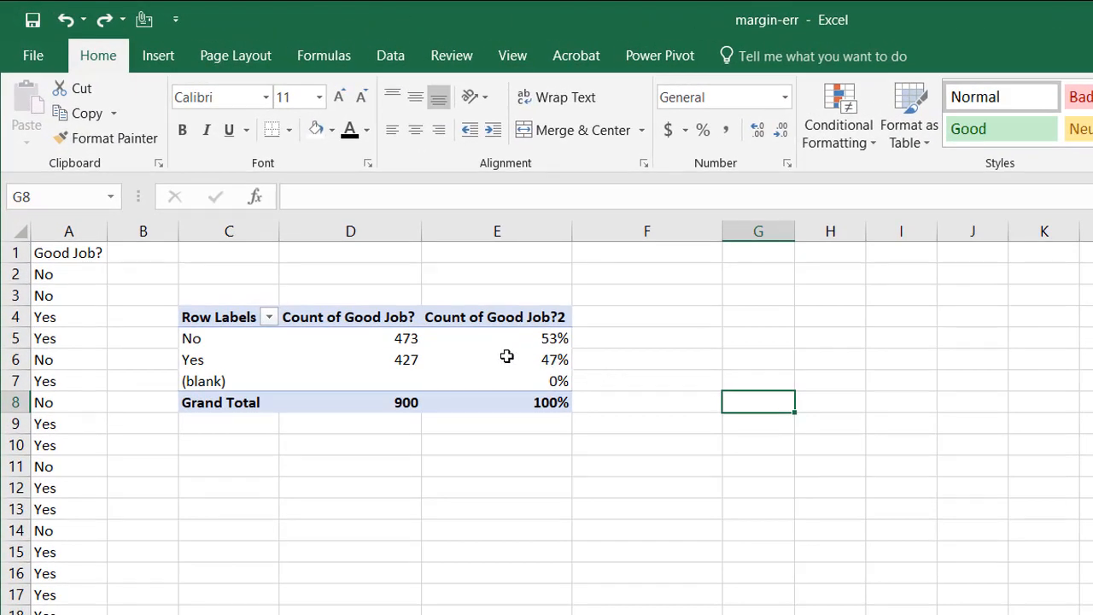
click(504, 362)
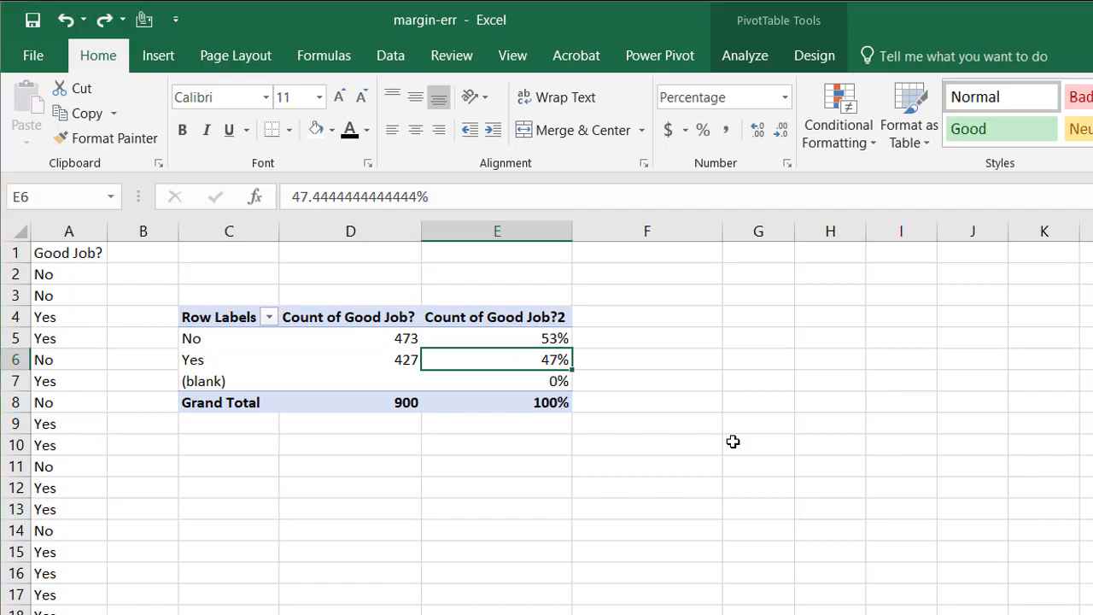
key(alt+Tab)
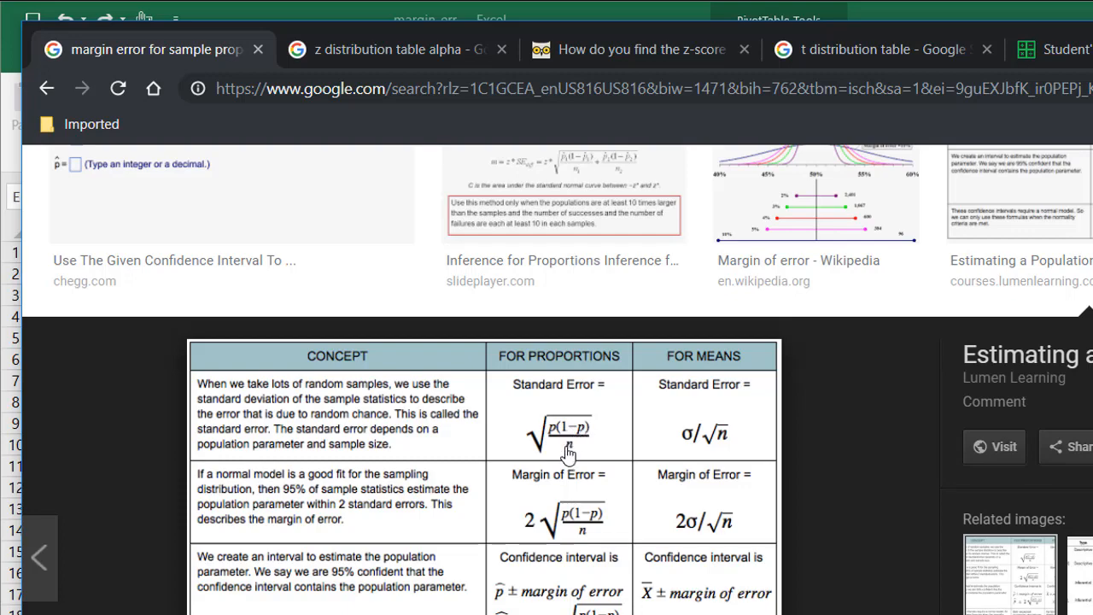
key(alt+Tab)
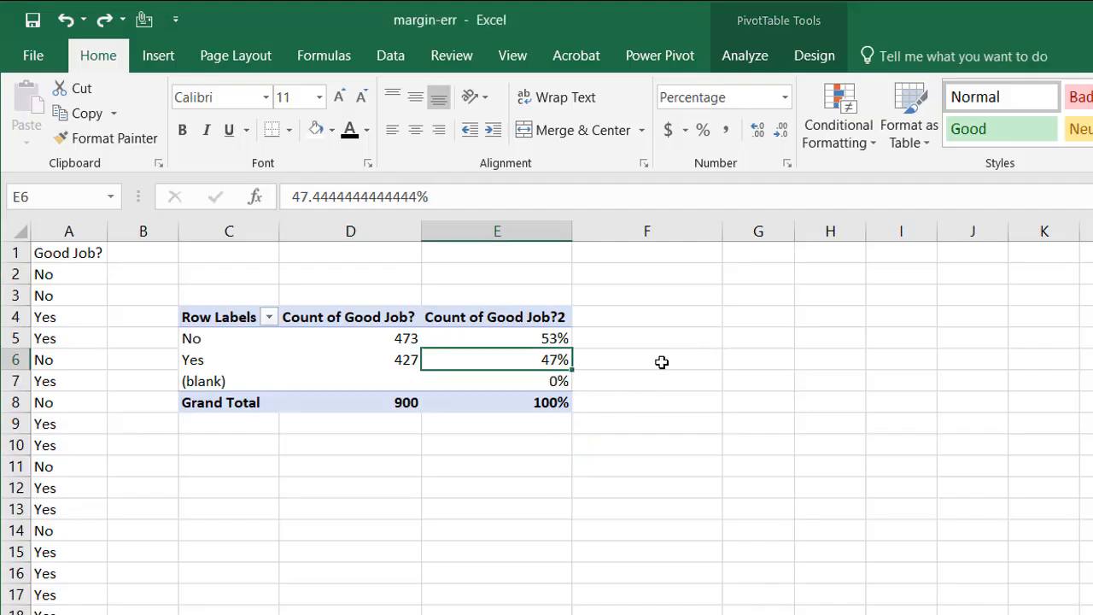
mouse_move(537, 361)
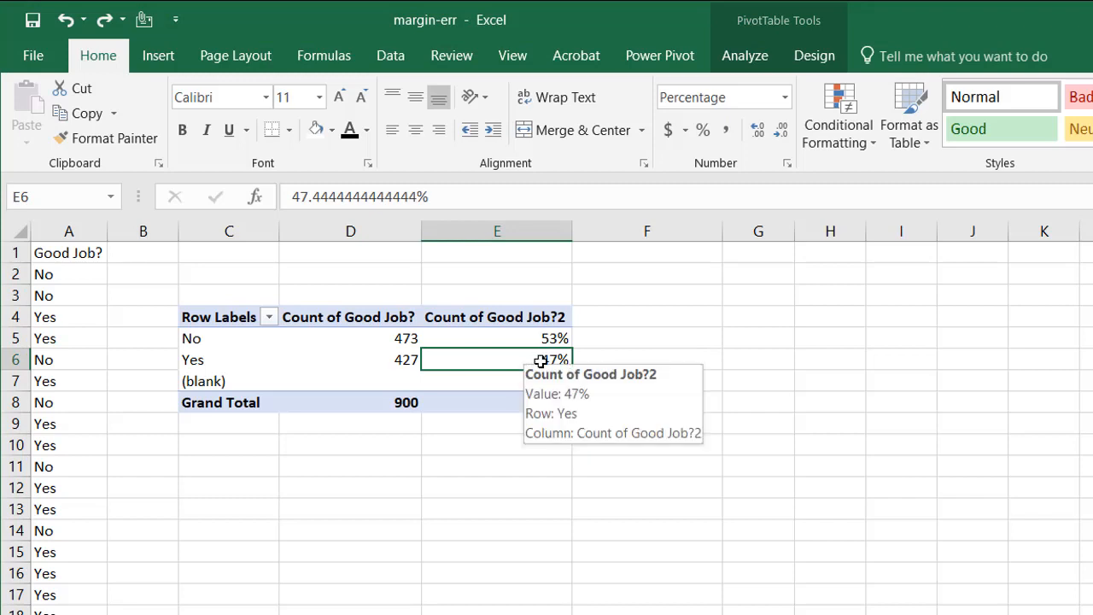
Calculate the standard error of the Yes proportion in G6 with =SQRT(.47*(1-.47)/900)
click(748, 361)
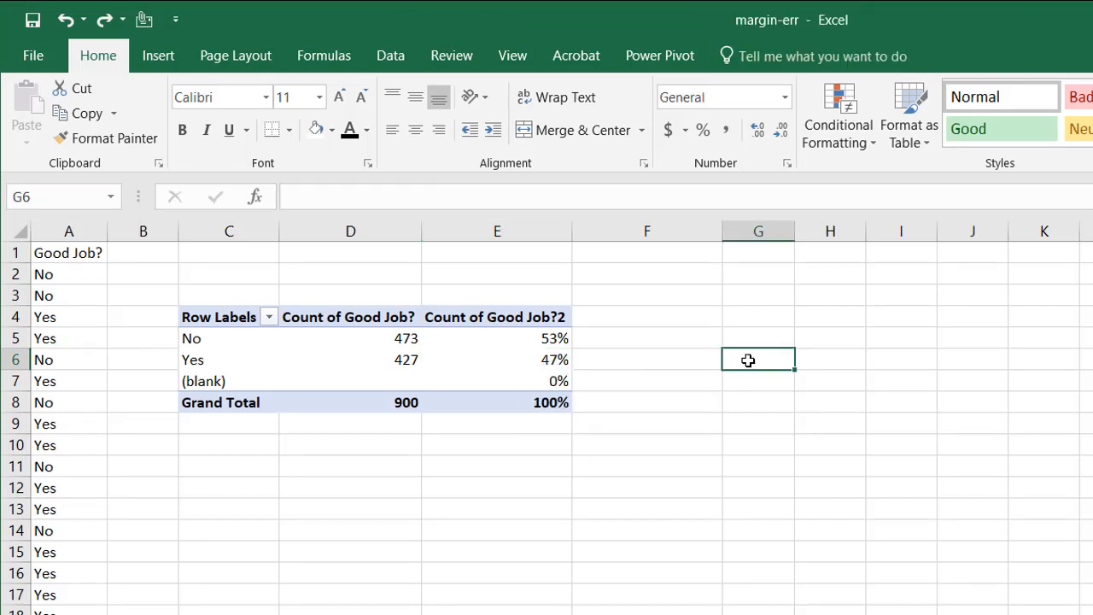
text(=)
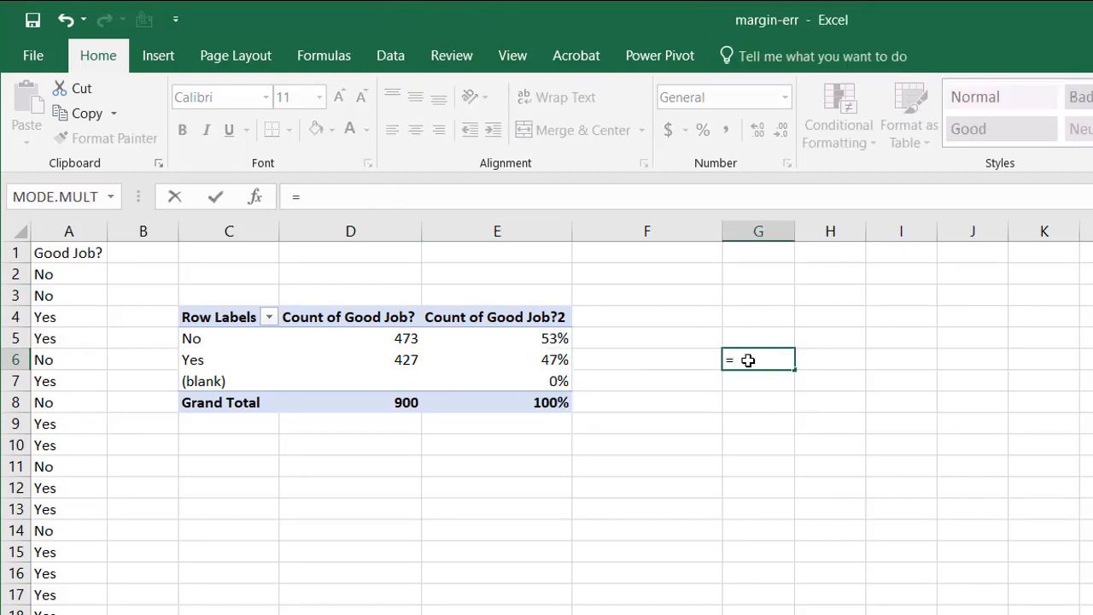
text(sqrt)
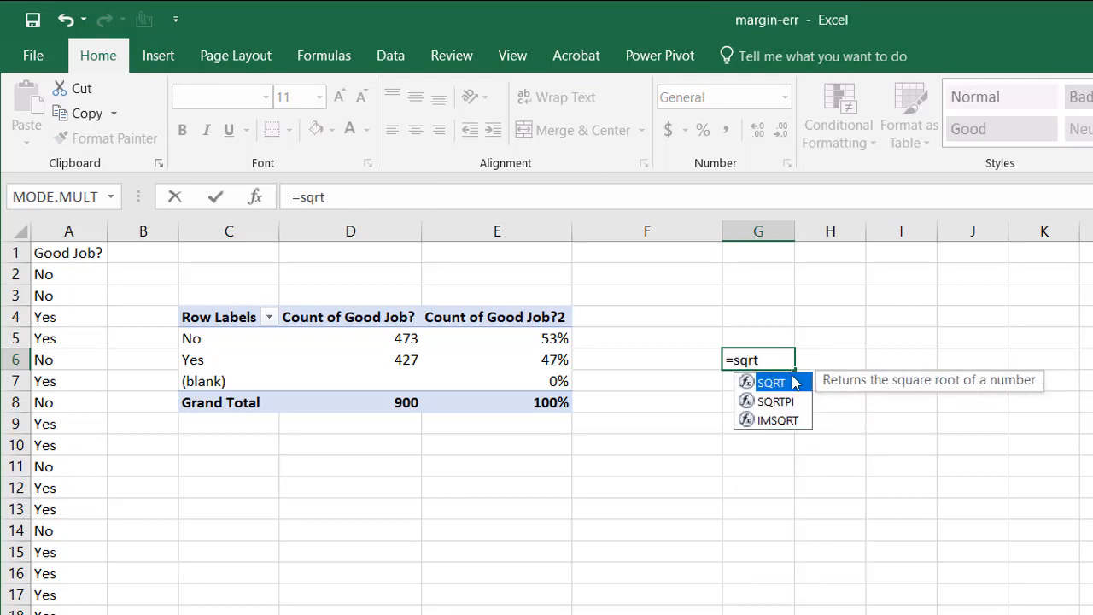
text(()
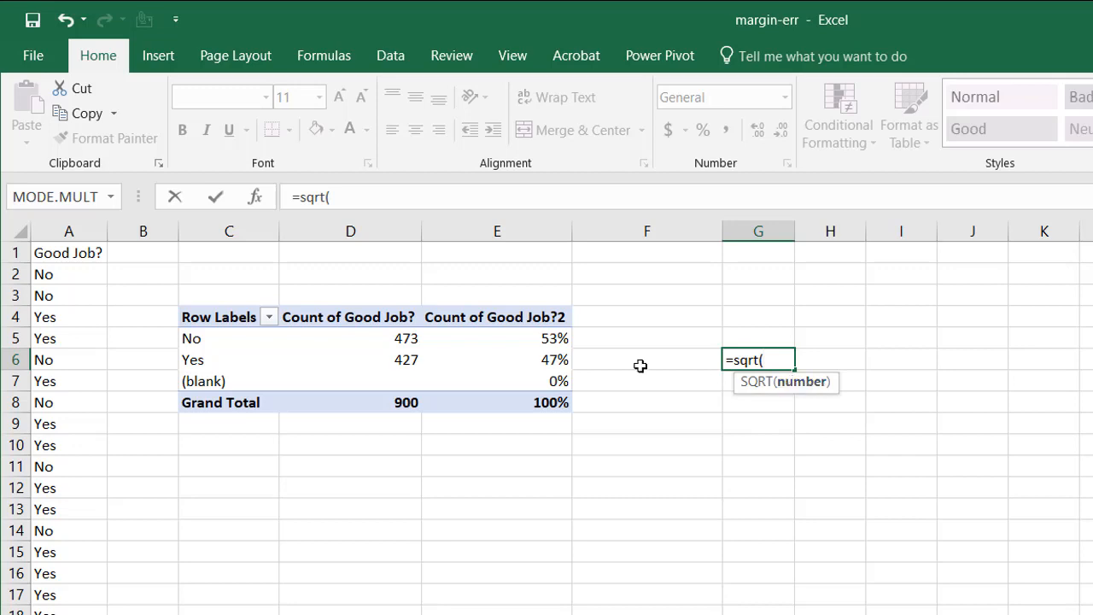
text(.47*(1)
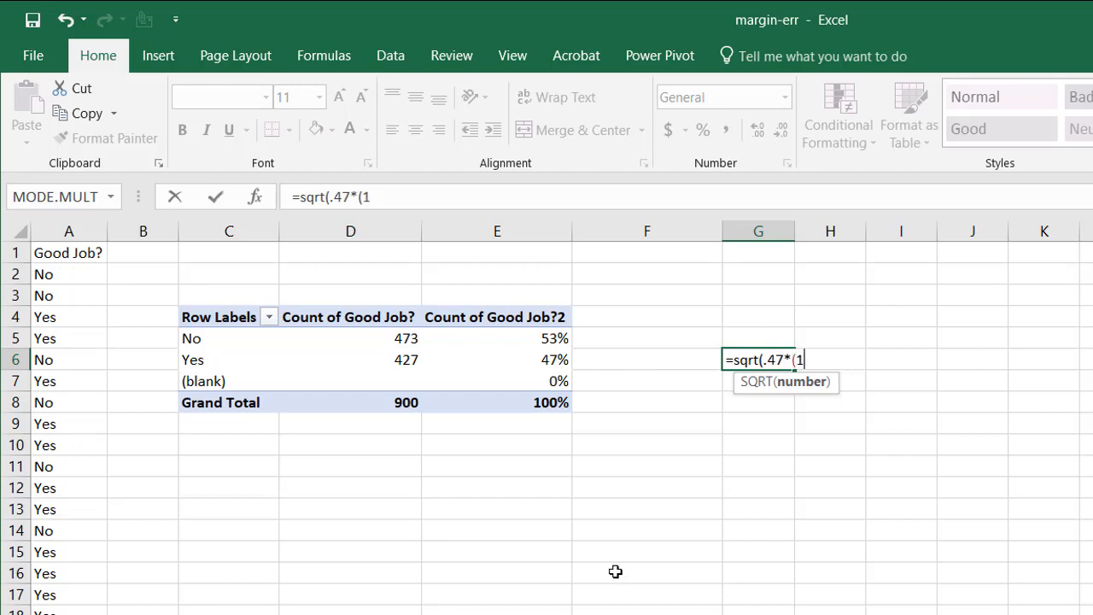
text(-.47))
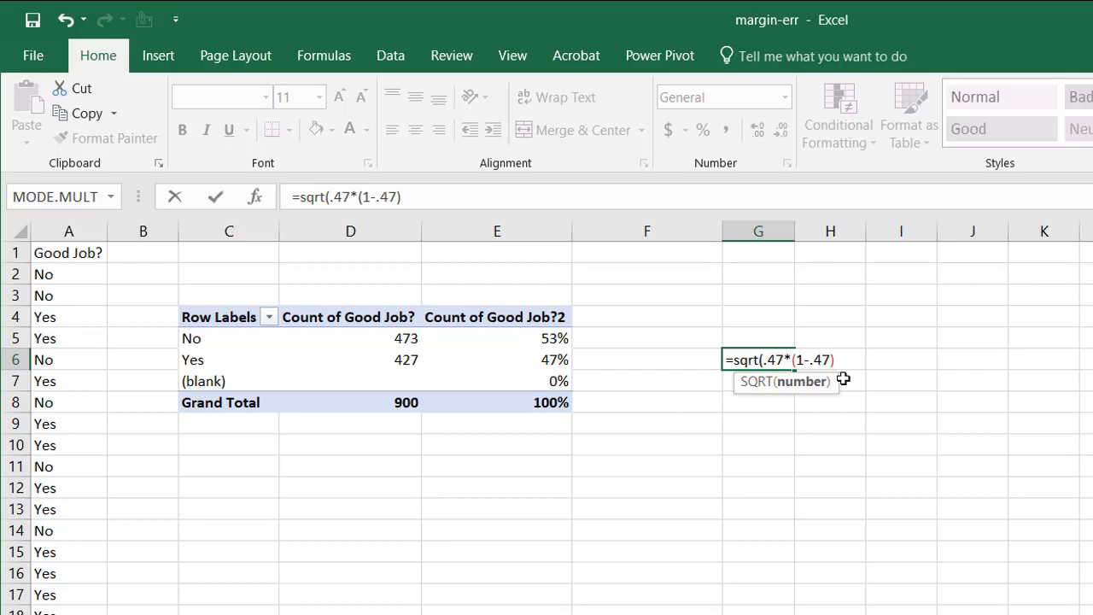
text(/900)
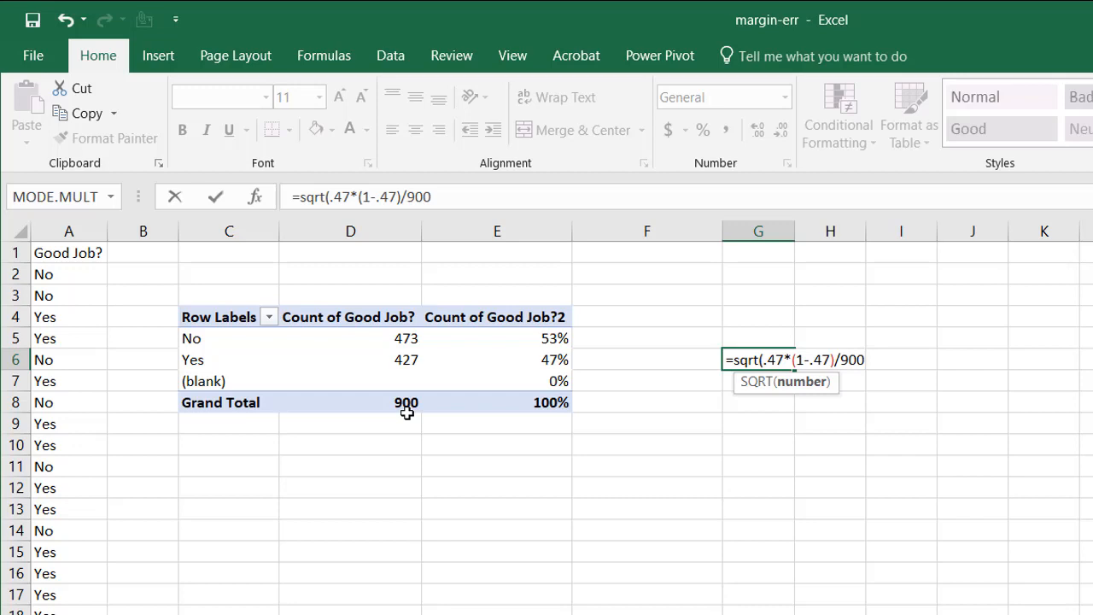
text())
key(Return)
click(828, 444)
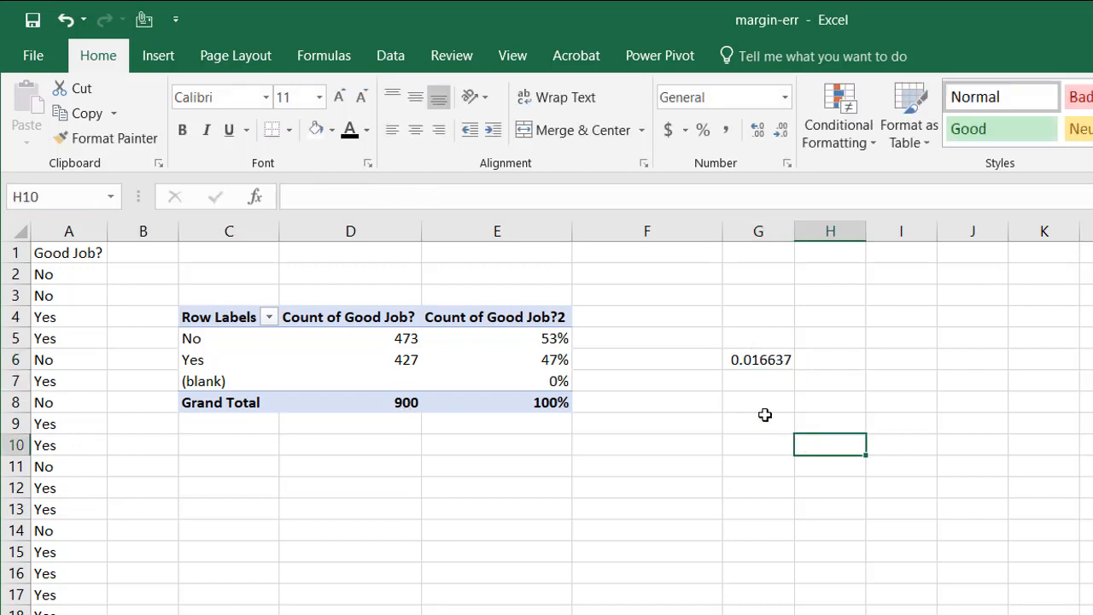
Label the standard error result by entering Std Error in F6
click(659, 356)
text(Std )
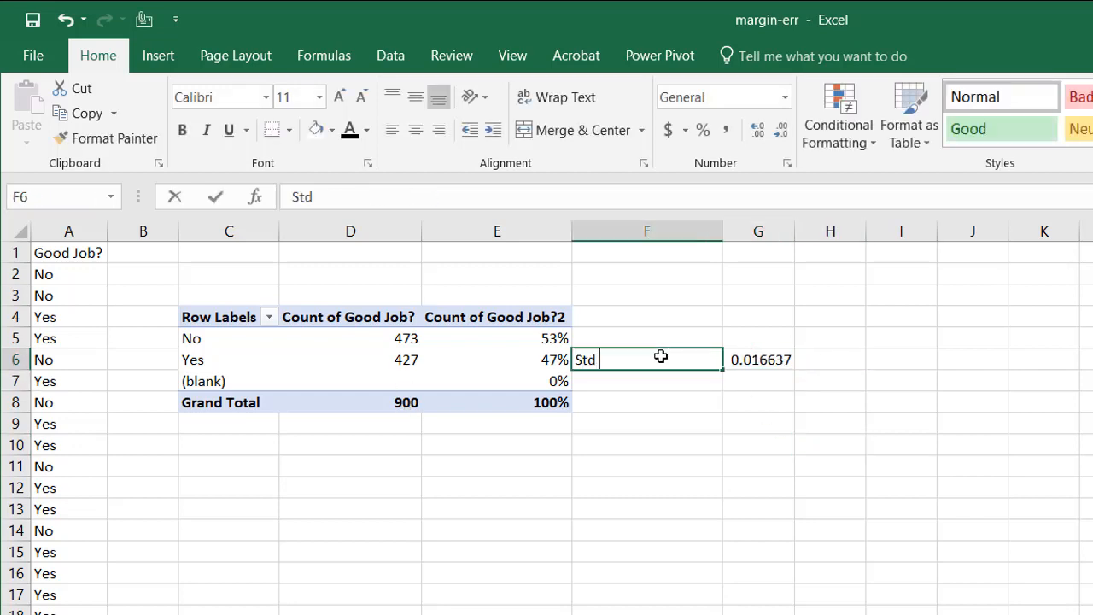
text(Error)
key(Return)
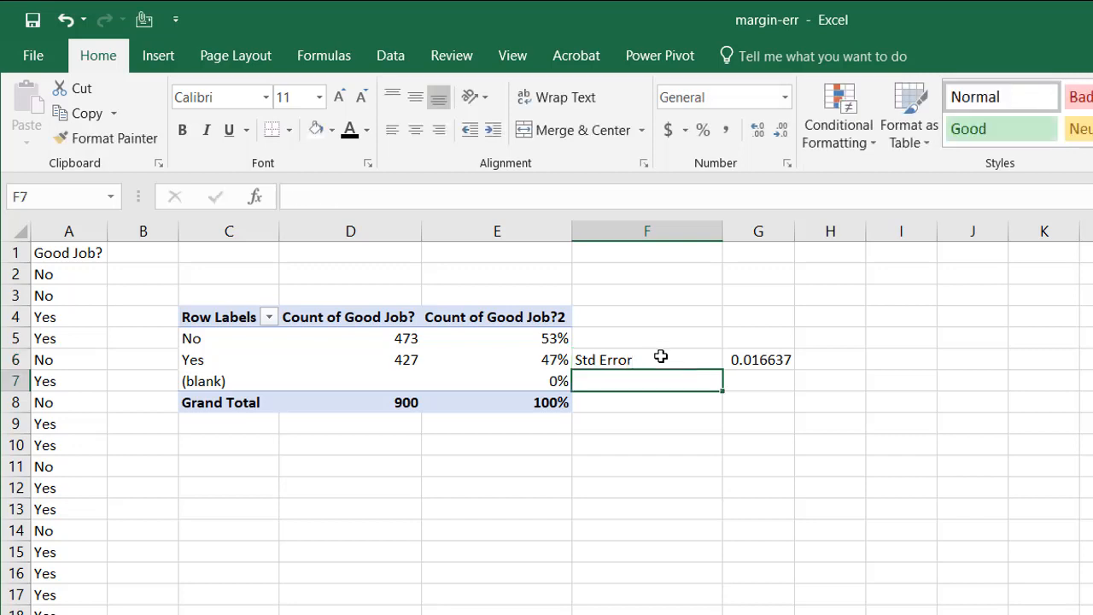
Show the formula of G6 as text in H6 using FORMULATEXT
double_click(831, 360)
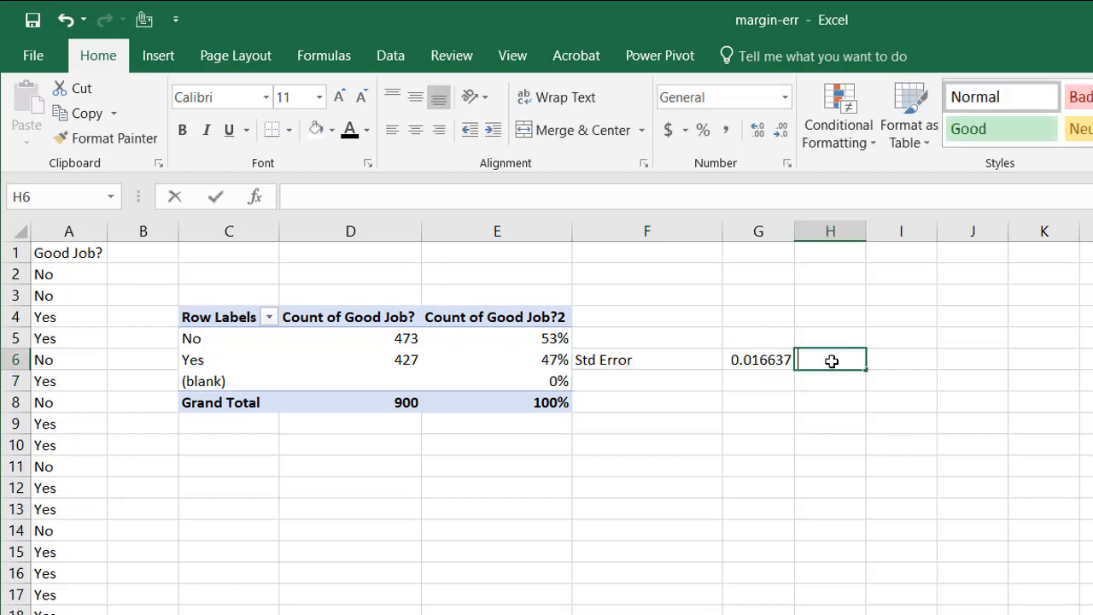
text(=form)
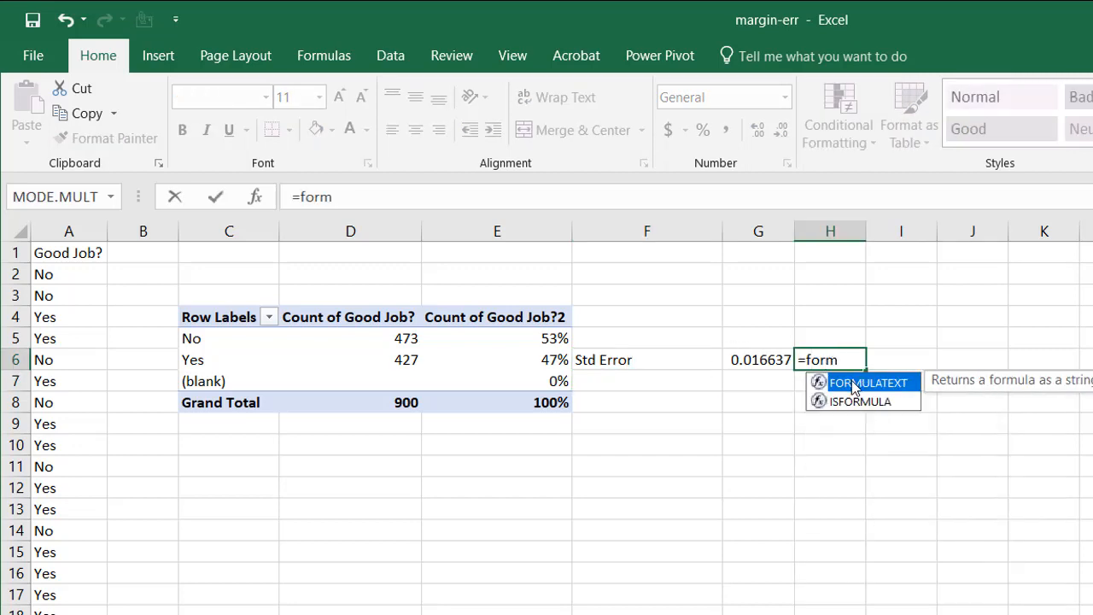
double_click(855, 383)
click(749, 361)
key(Return)
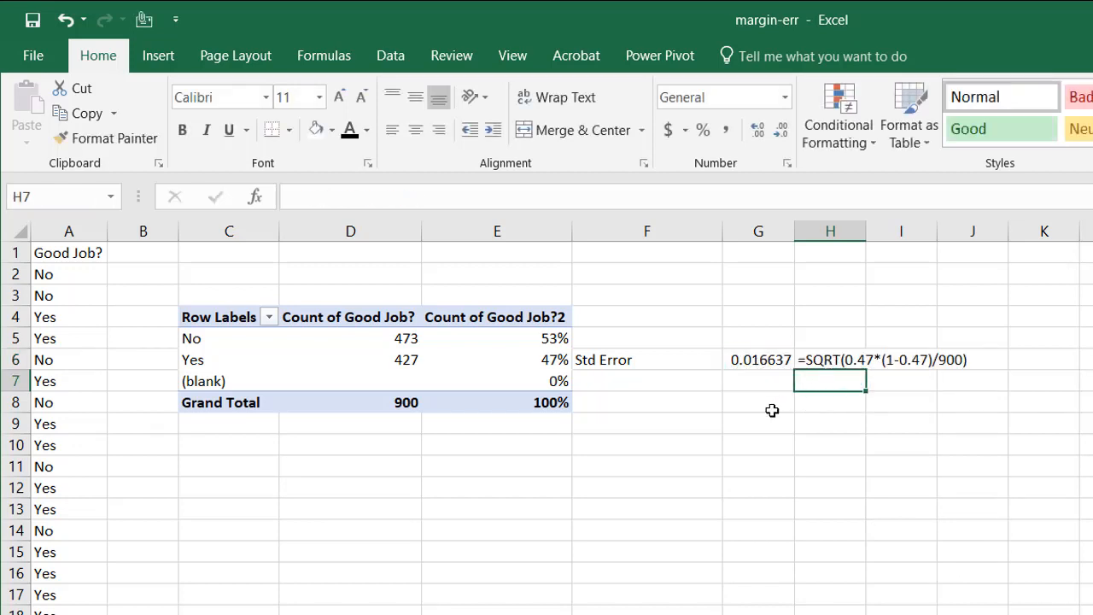
Switch between the browser and Excel to compare the margin of error formula for proportions and the z distribution images with the standard error in G6
key(alt+Tab)
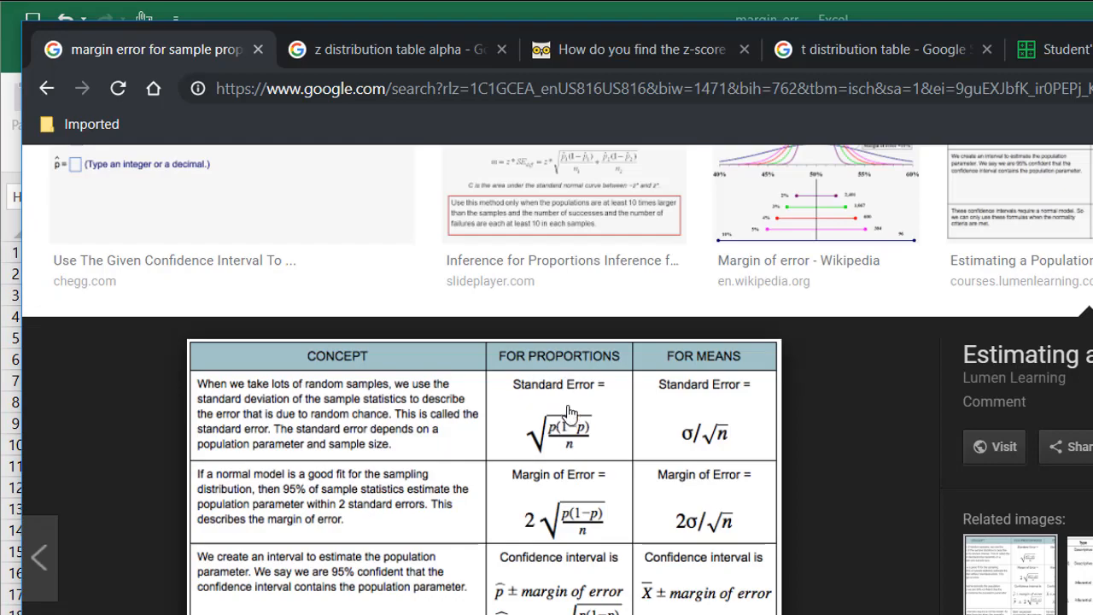
key(alt+Tab)
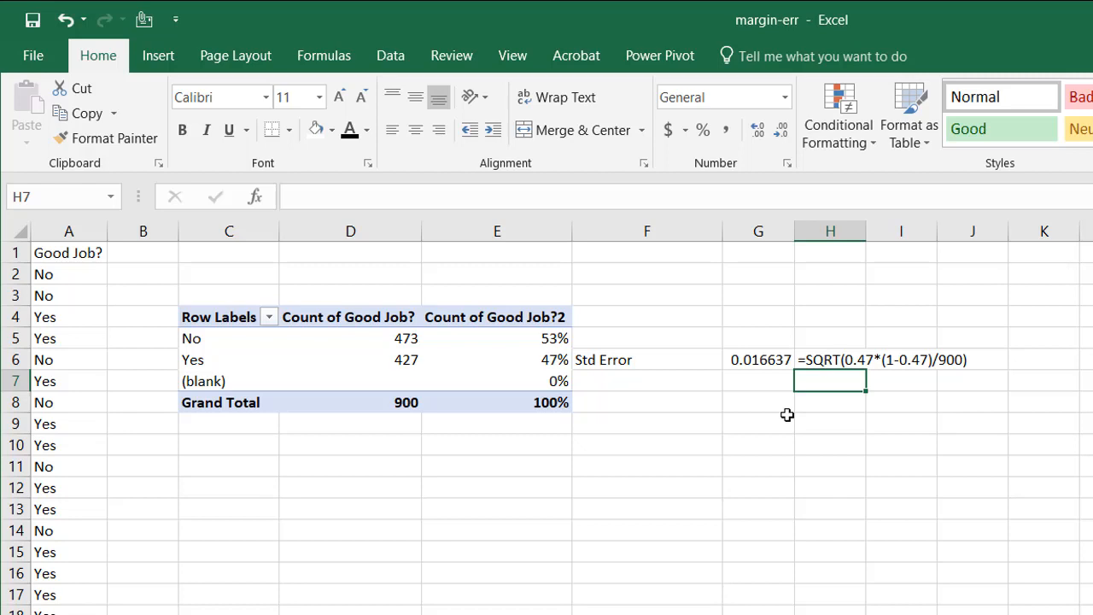
key(alt+Tab)
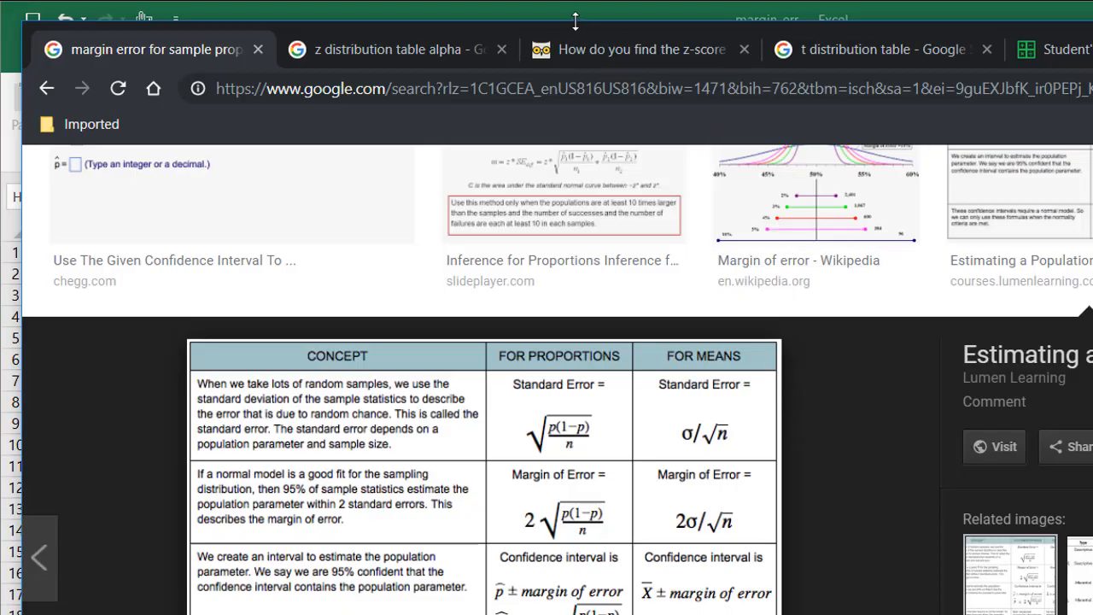
click(396, 53)
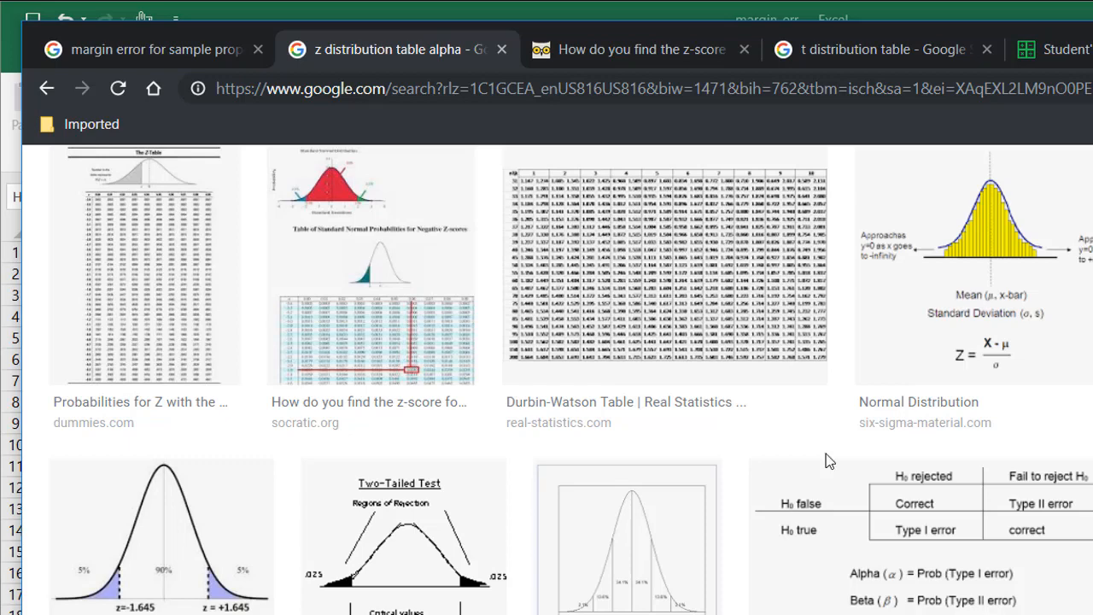
key(alt+Tab)
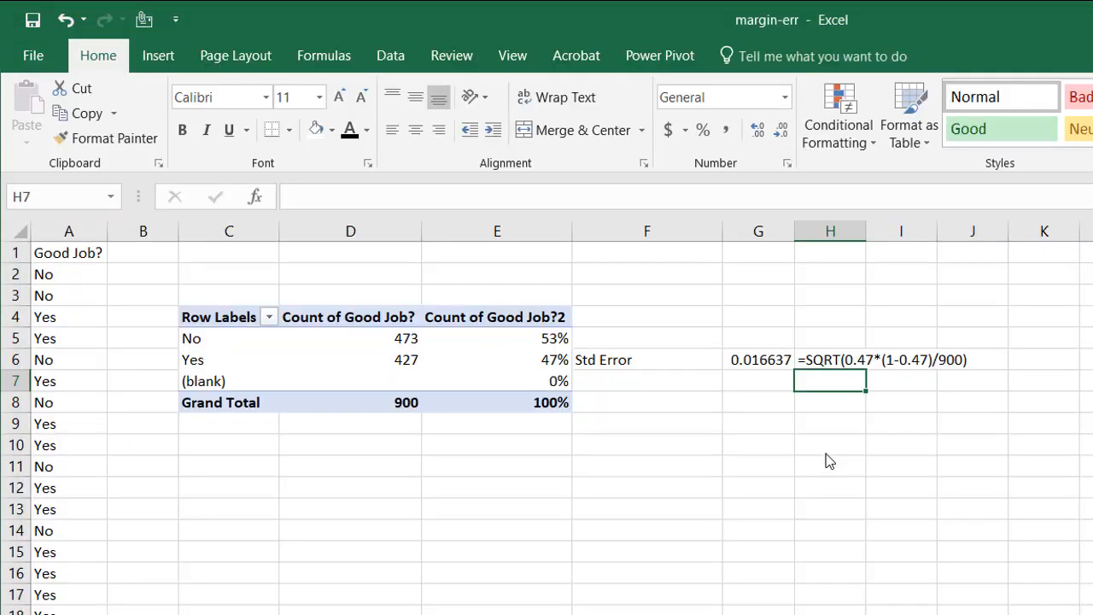
click(755, 358)
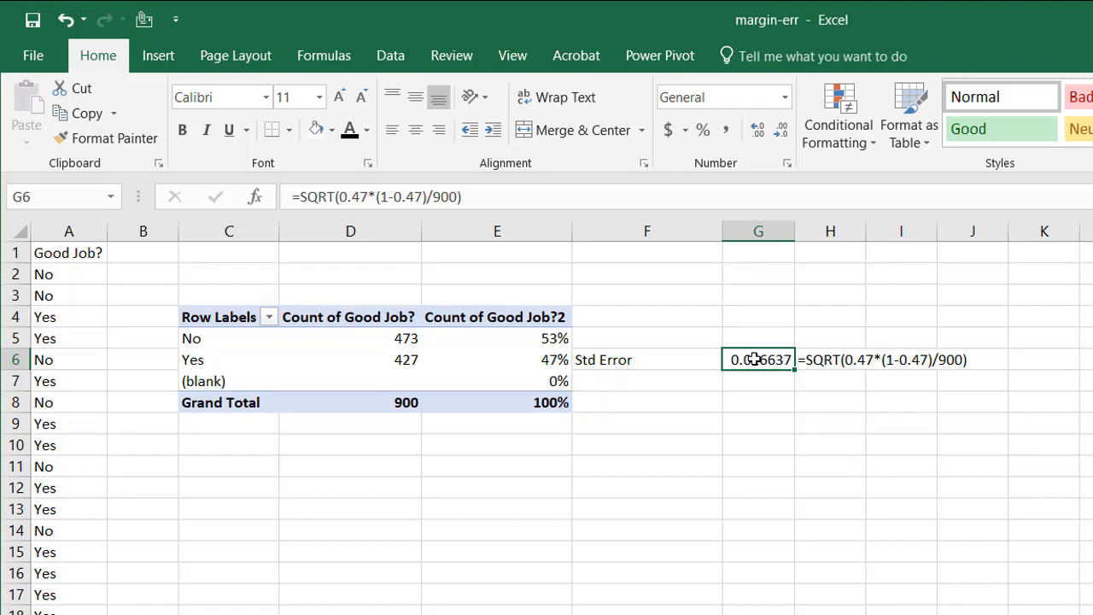
key(alt)
key(alt+Tab)
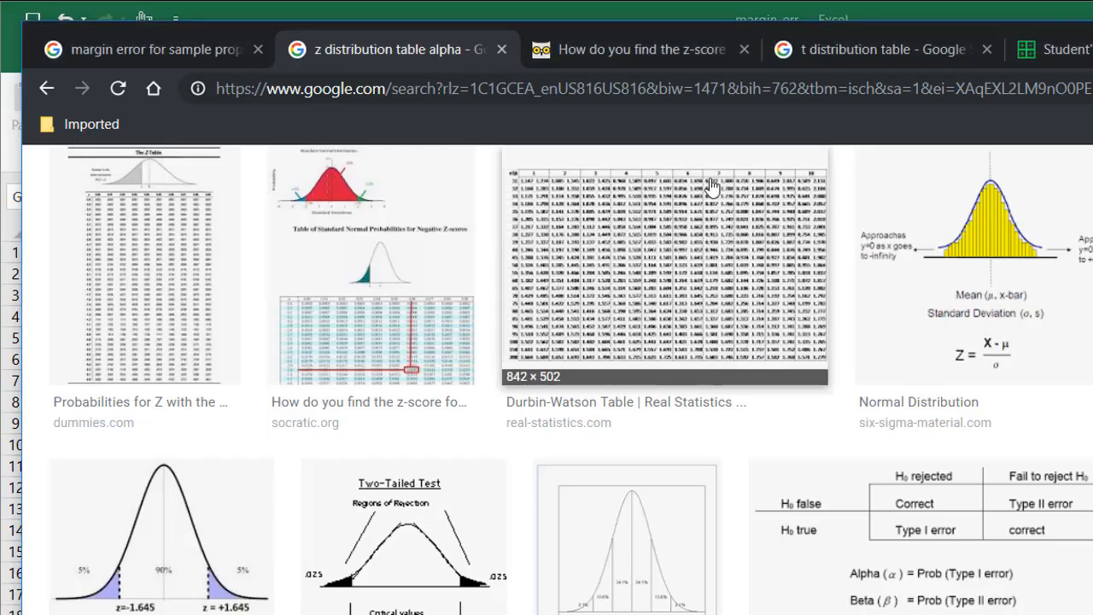
Examine the socratic.org page on the z-score for 95% of the distribution, including its normal curve and z table
click(630, 51)
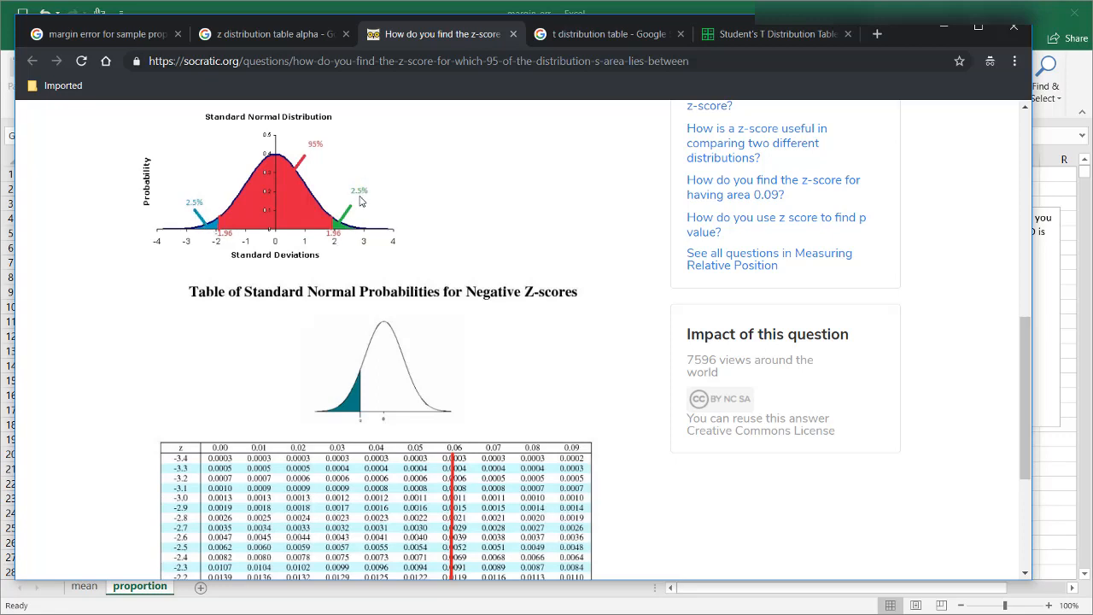
scroll(359, 201, up, 1)
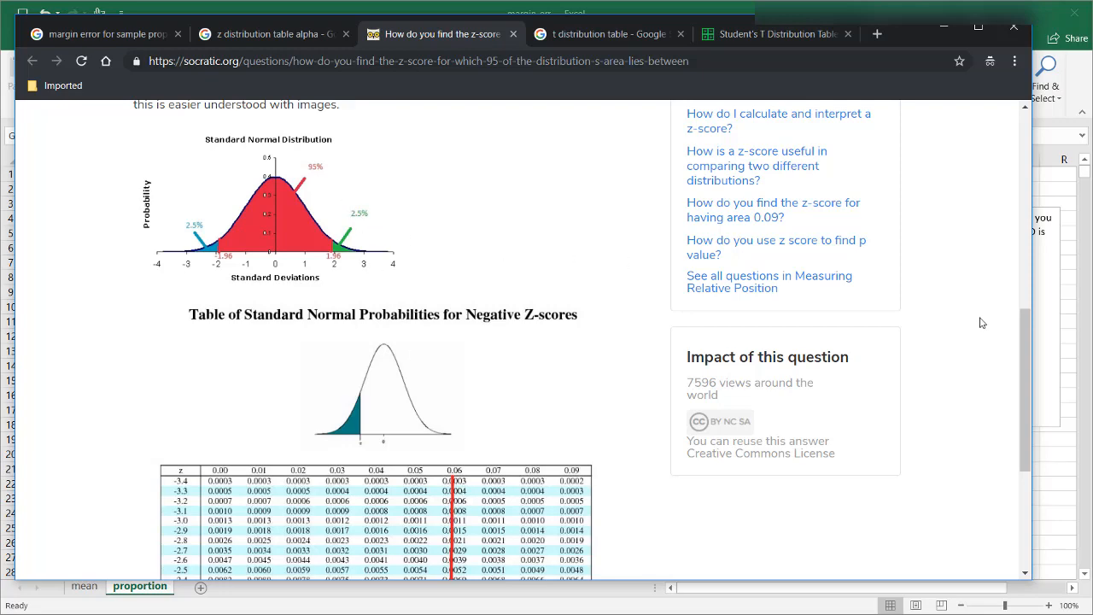
drag(1023, 340, 1023, 369)
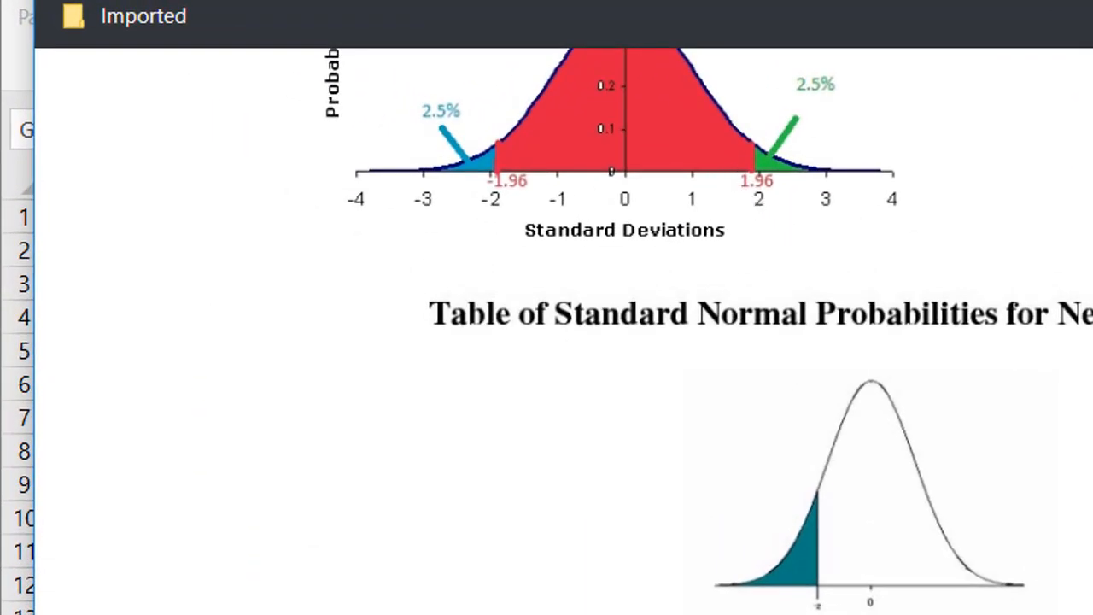
scroll(878, 453, up, 3)
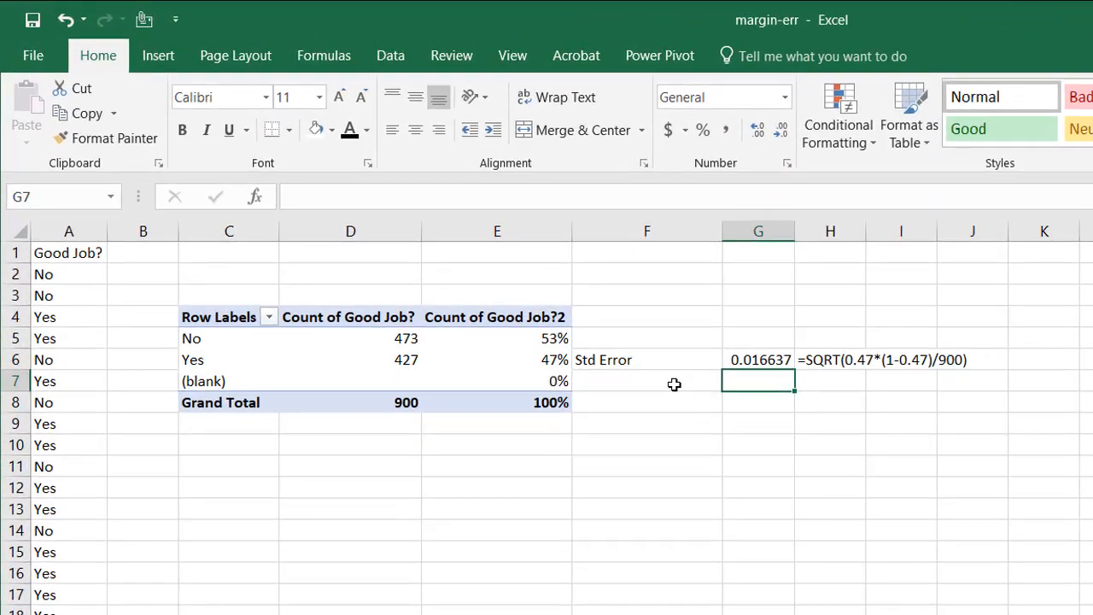
Enter the label Margin Error in F7 of the Excel sheet, below Std Error
click(674, 383)
text(Marg)
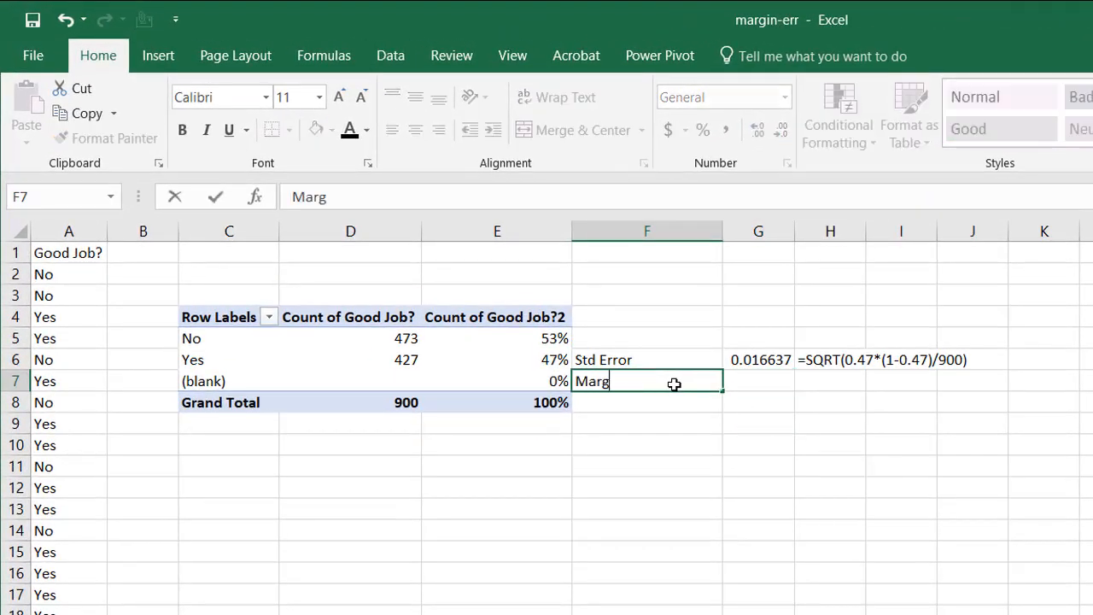
text(in Error)
key(Tab)
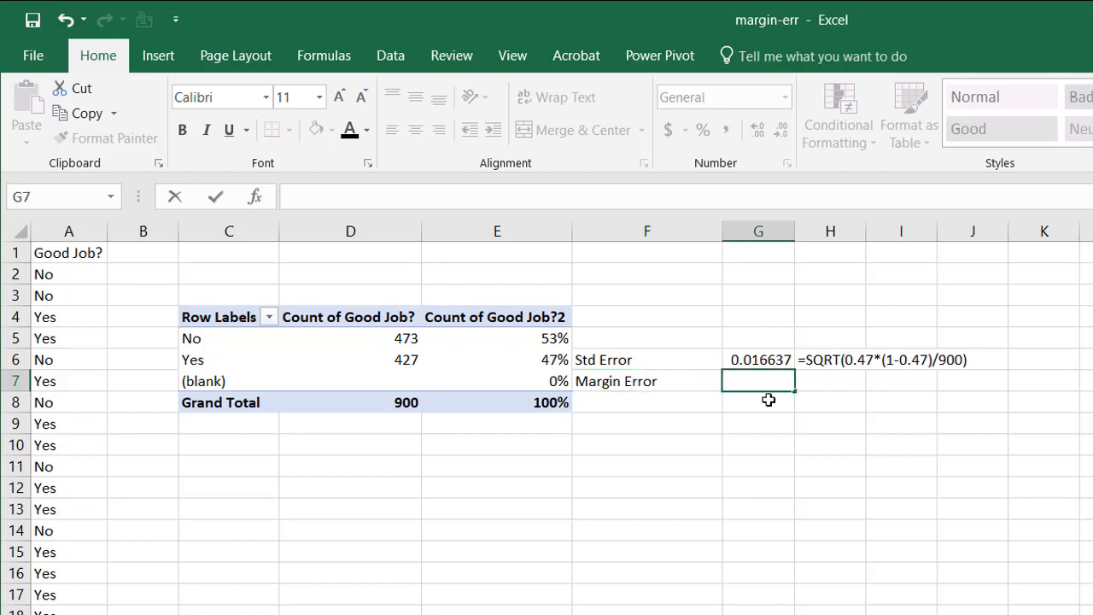
Calculate the margin of error in G7 as 1.96 times the standard error in G6
text(=196*)
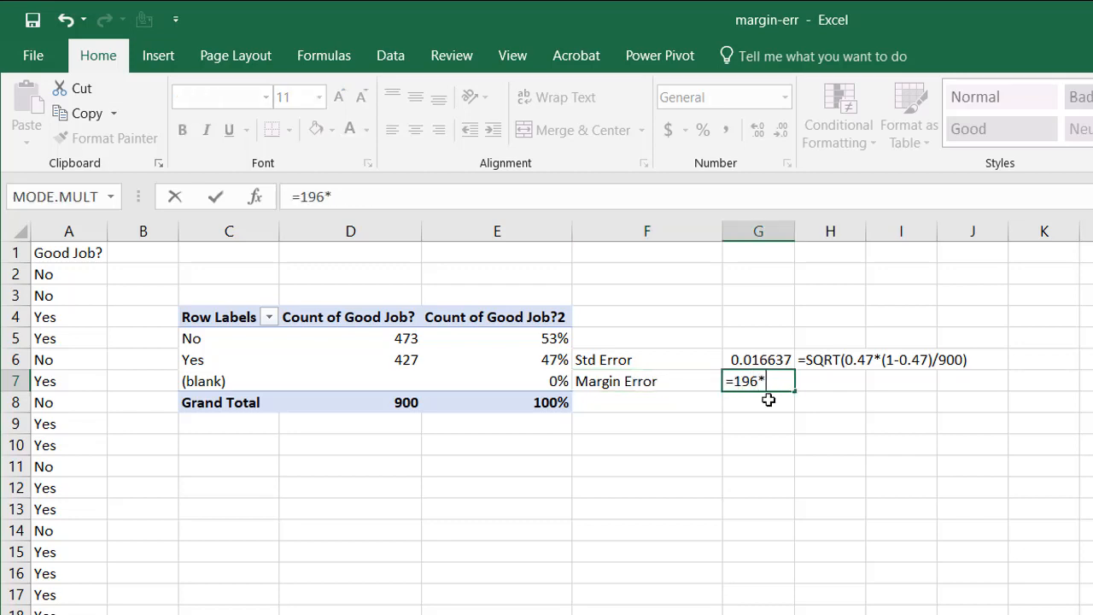
key(BackSpace)
key(BackSpace)
key(BackSpace)
text(.96*)
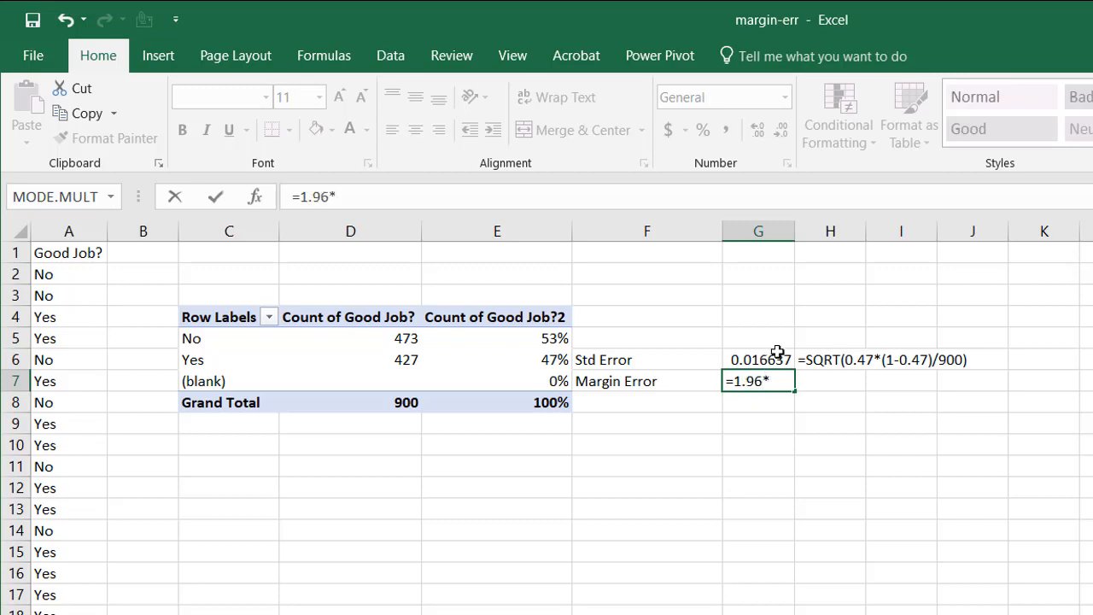
click(766, 358)
key(Return)
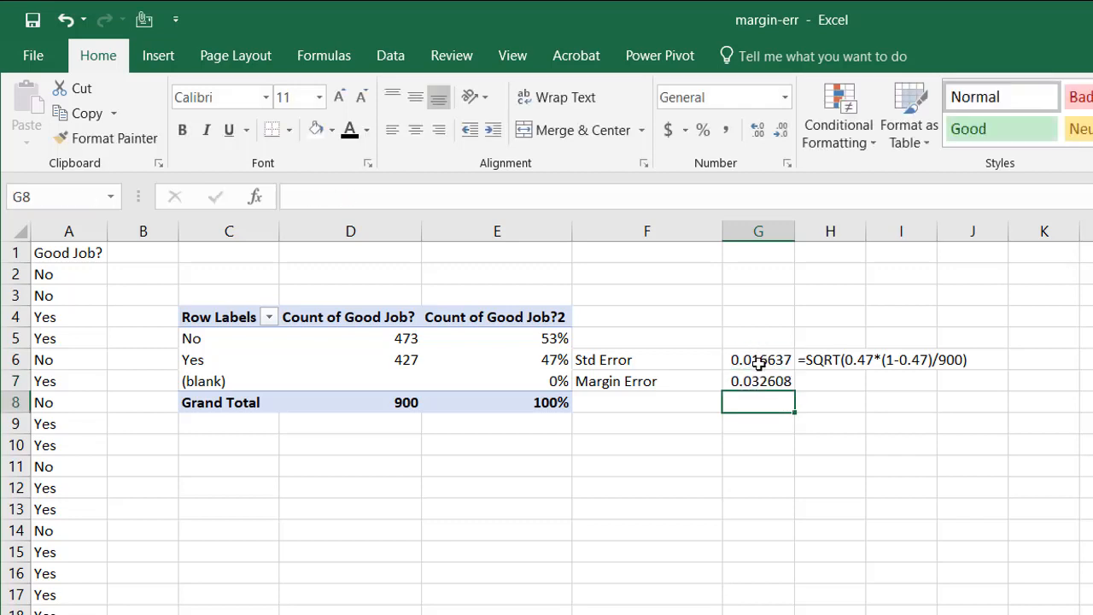
click(756, 383)
Label F10 as lower and calculate the lower bound in G10 as .47 minus the margin of error in G7
click(629, 447)
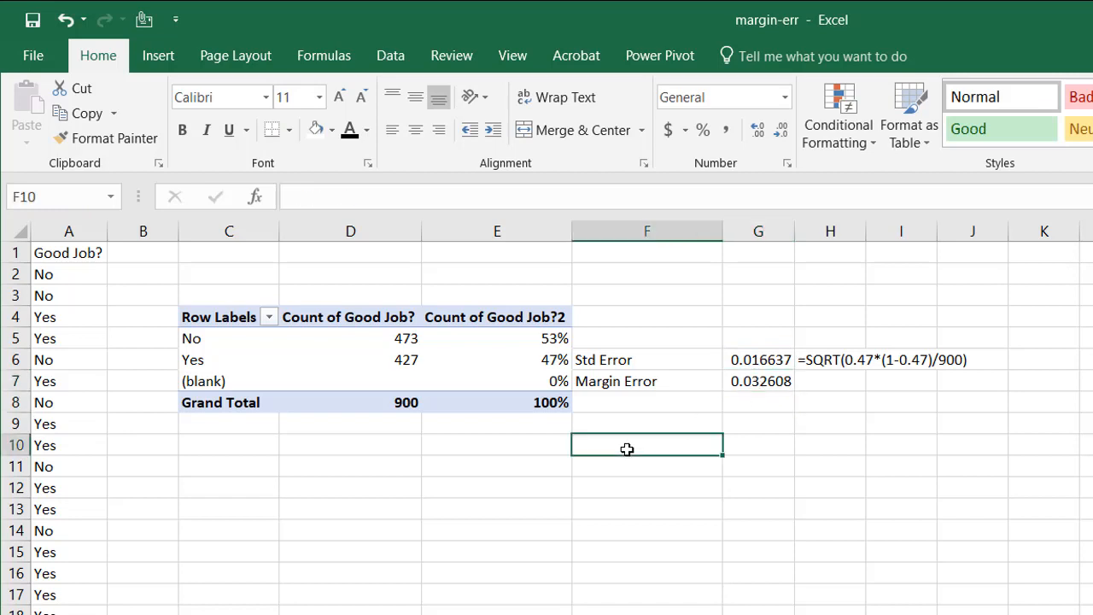
text(lower)
key(Tab)
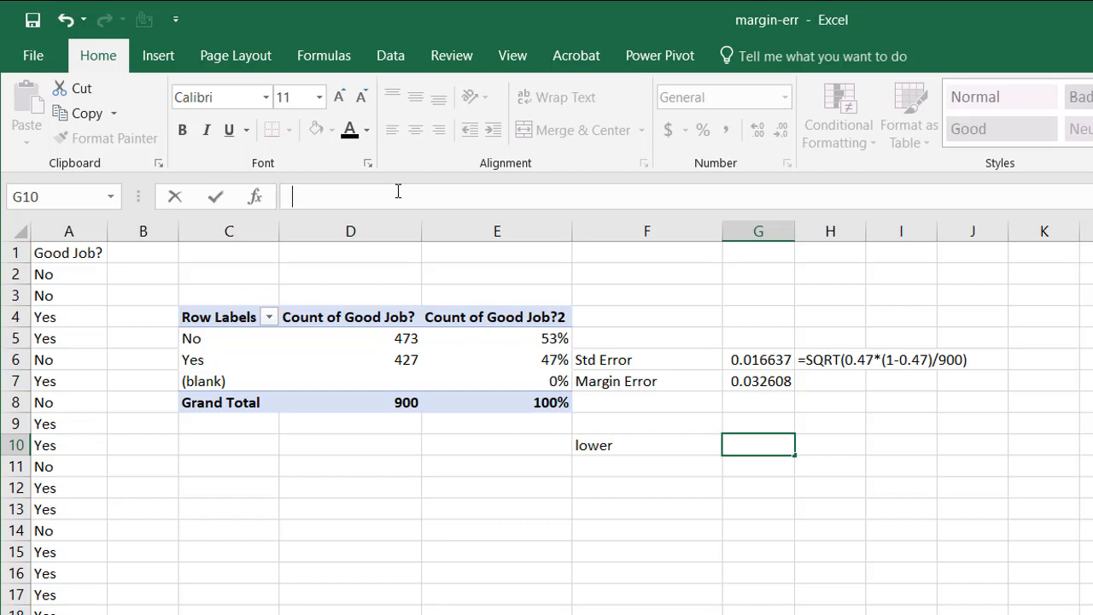
text(=.47)
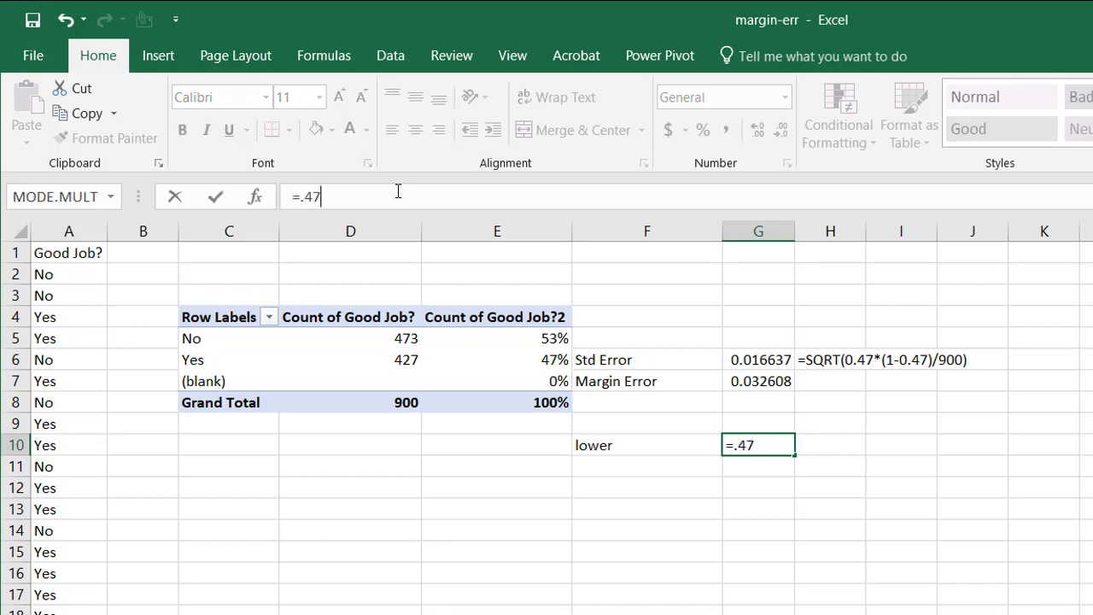
text(-)
click(757, 381)
key(Return)
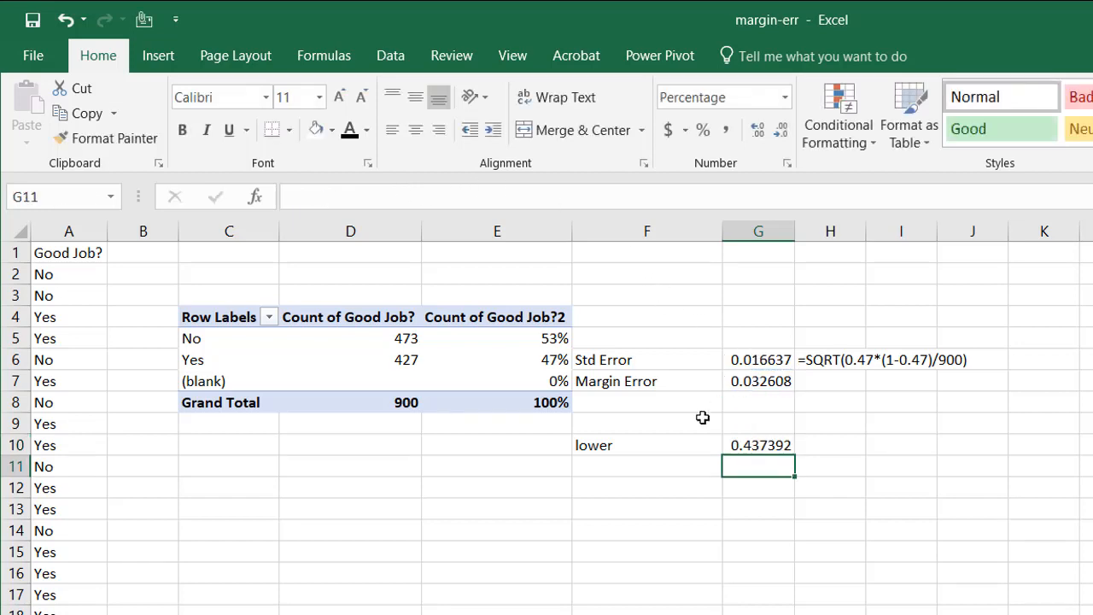
Label F11 as upper and calculate the upper bound in G11 as .47 plus the margin of error in G7
click(640, 476)
click(634, 469)
text(u)
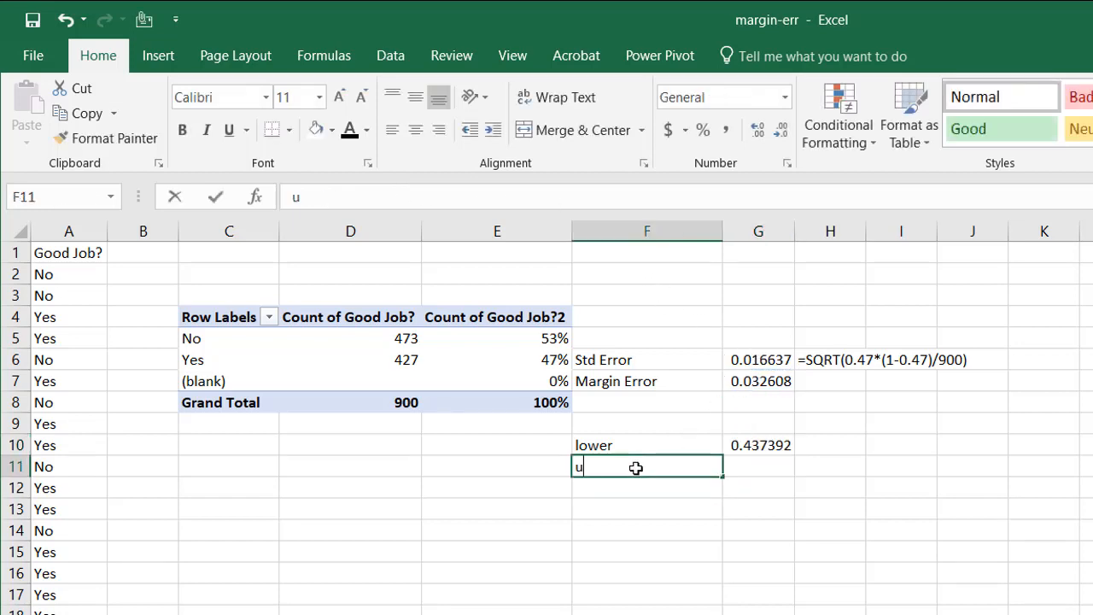
text(pper)
key(Tab)
text(=)
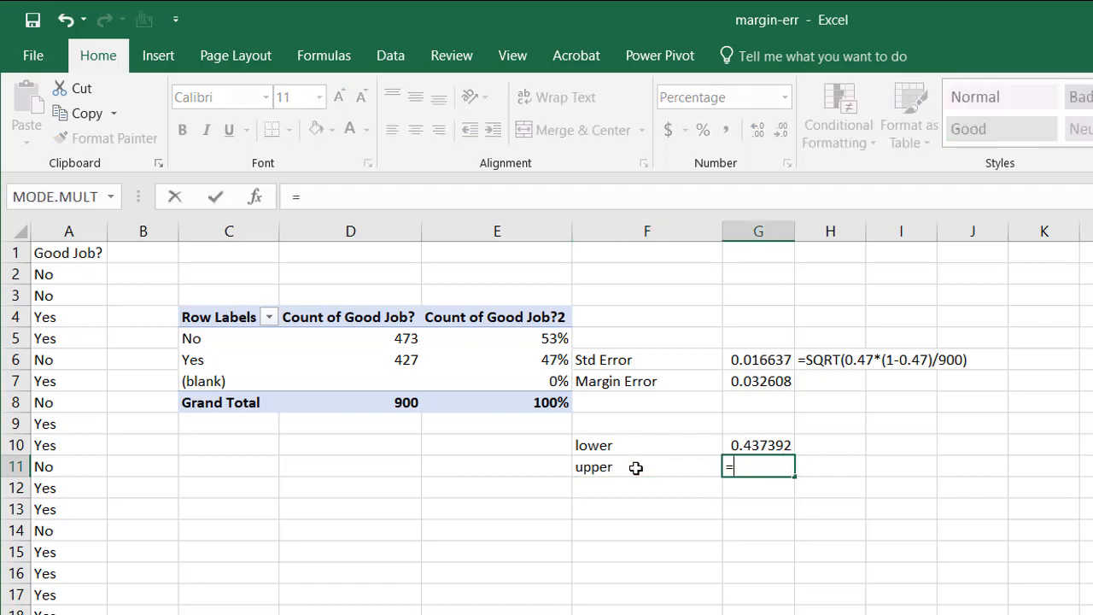
text(.47+)
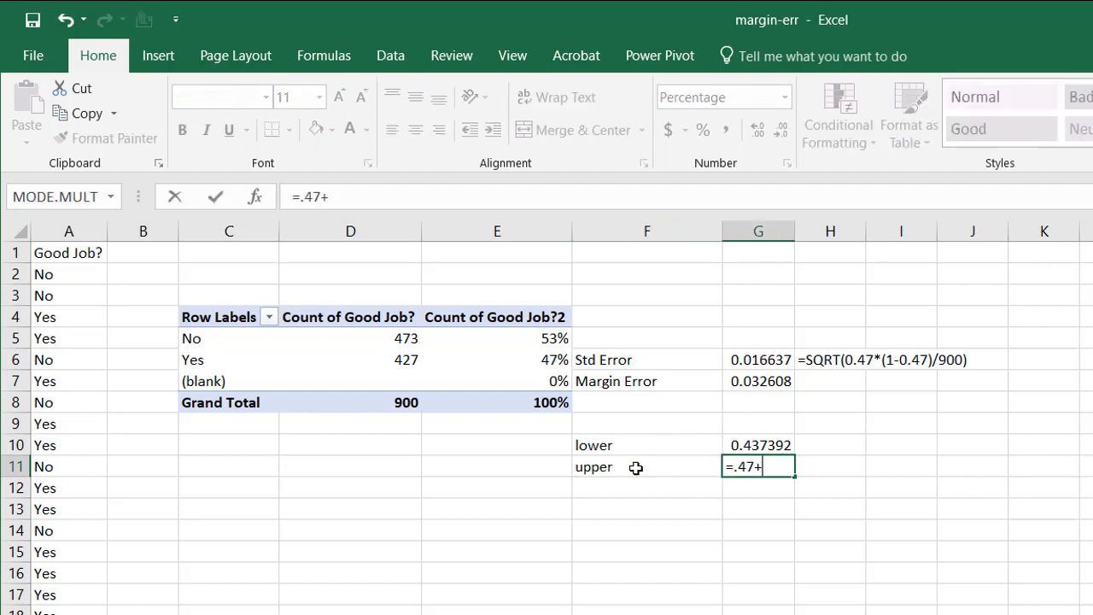
click(760, 381)
key(Return)
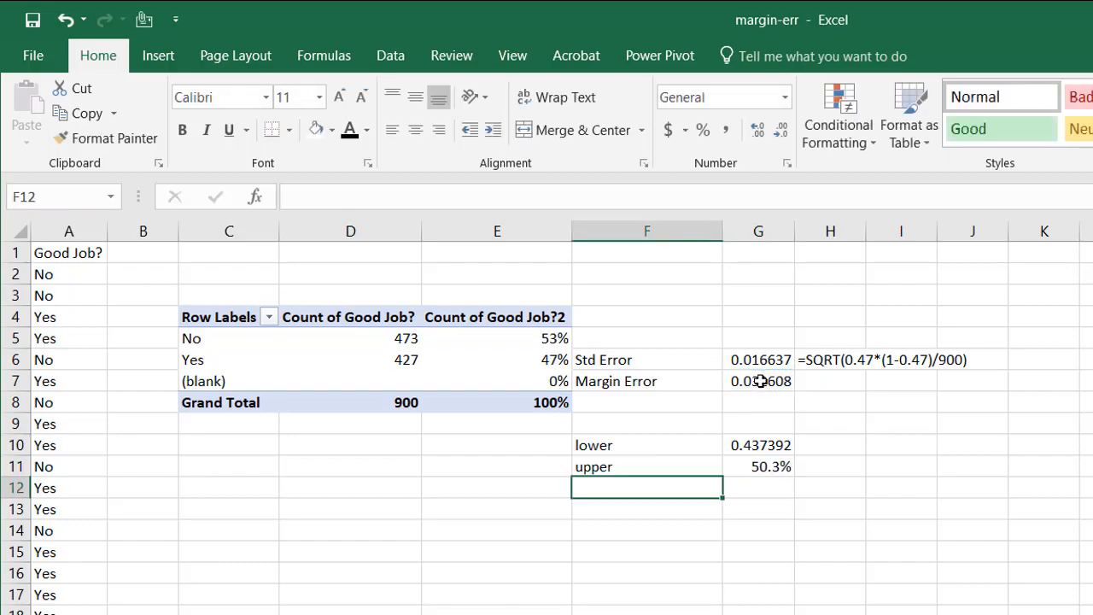
Format the lower and upper bounds in G10:G11 as whole percentages
drag(757, 445, 754, 465)
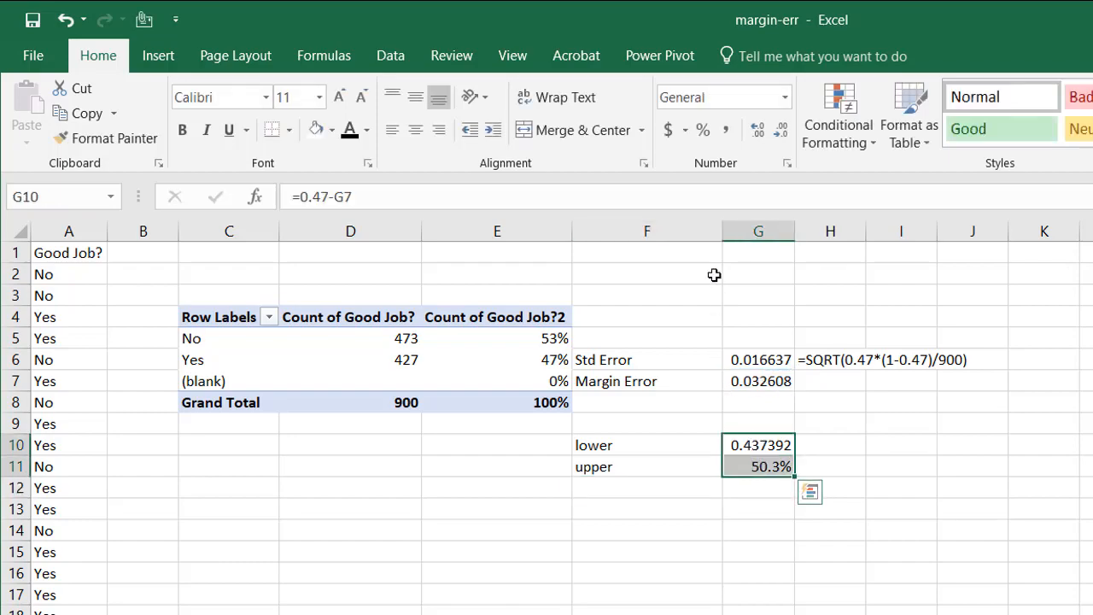
click(703, 130)
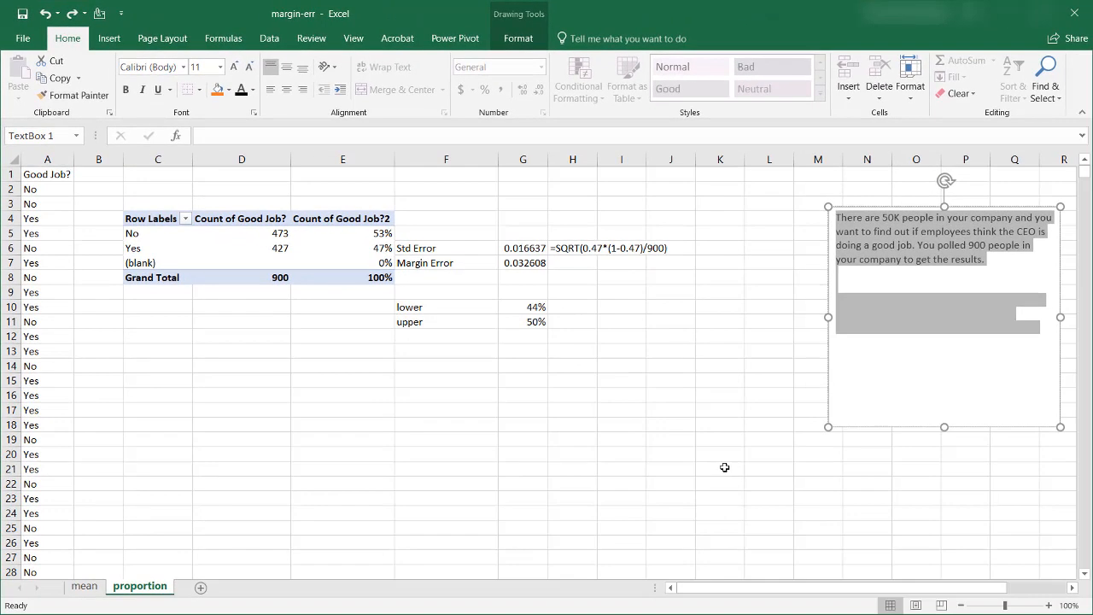
Set the font colour of all the text in the poll description text box to black
click(241, 90)
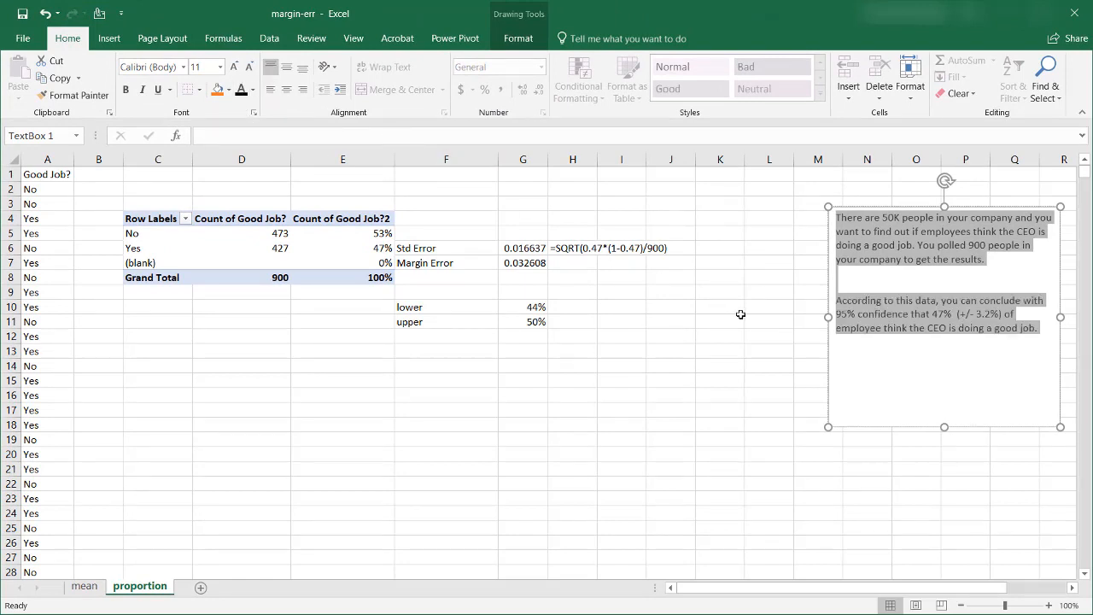
click(886, 314)
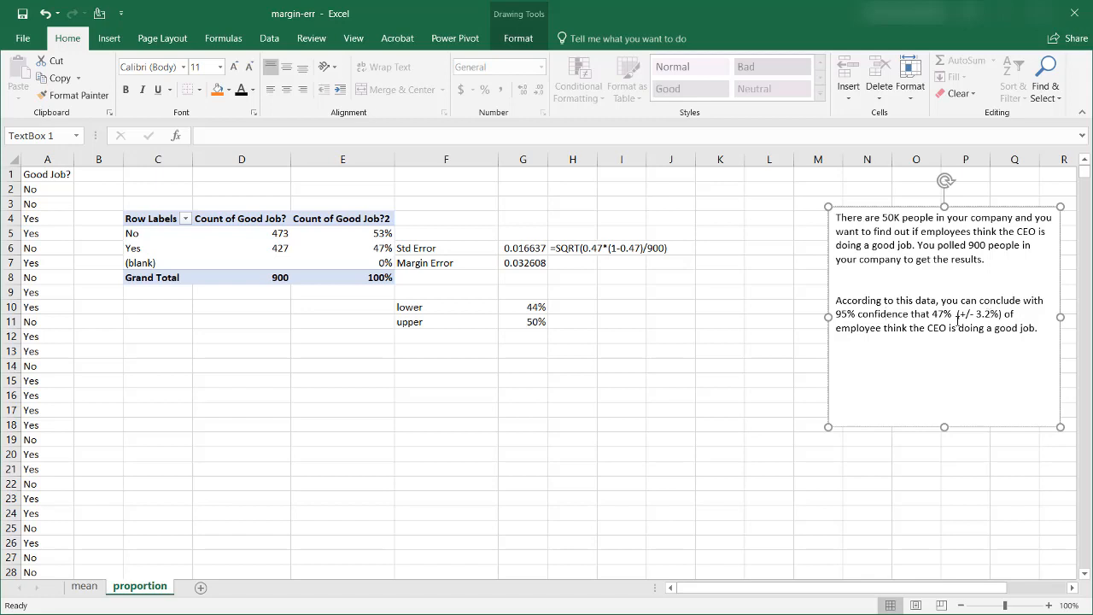
Review the lower and upper bound formulas in G10 and G11 and the 1.96 multiplier in the margin of error formula in G7
click(534, 307)
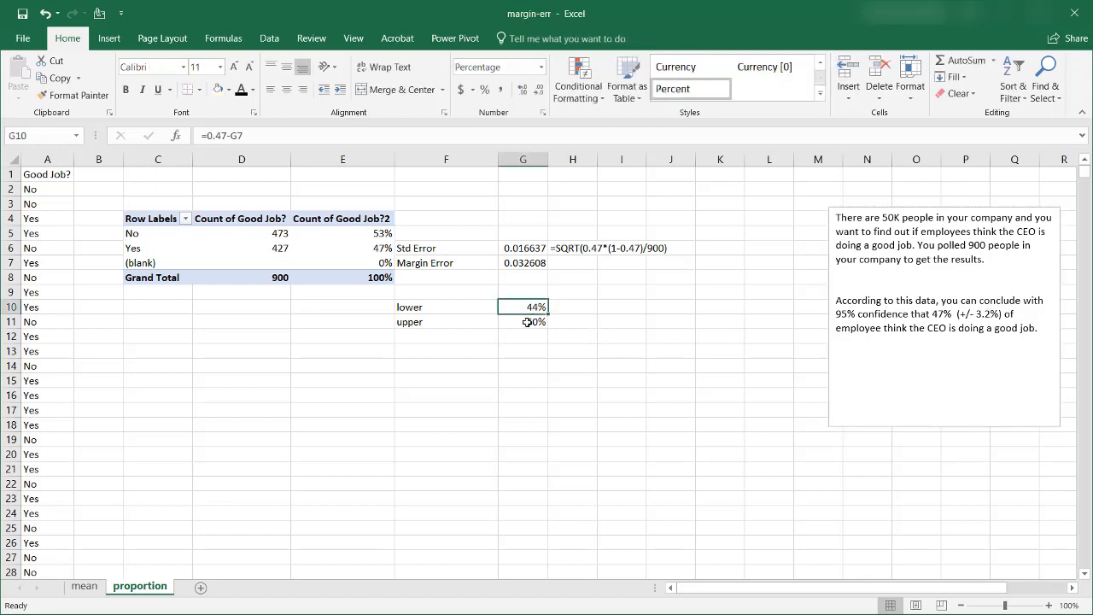
click(533, 322)
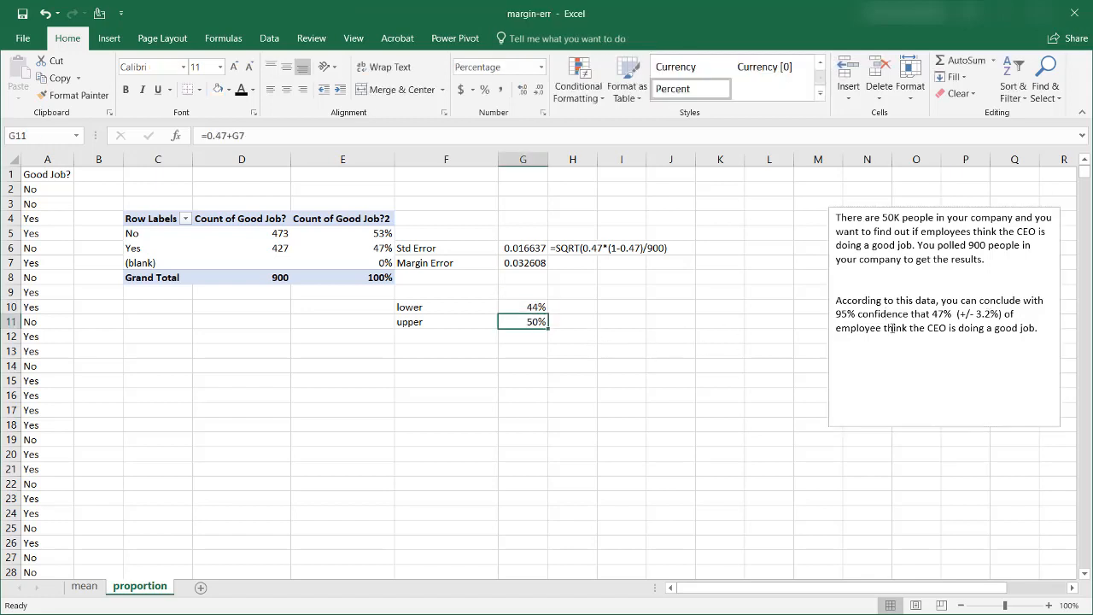
click(672, 336)
click(523, 263)
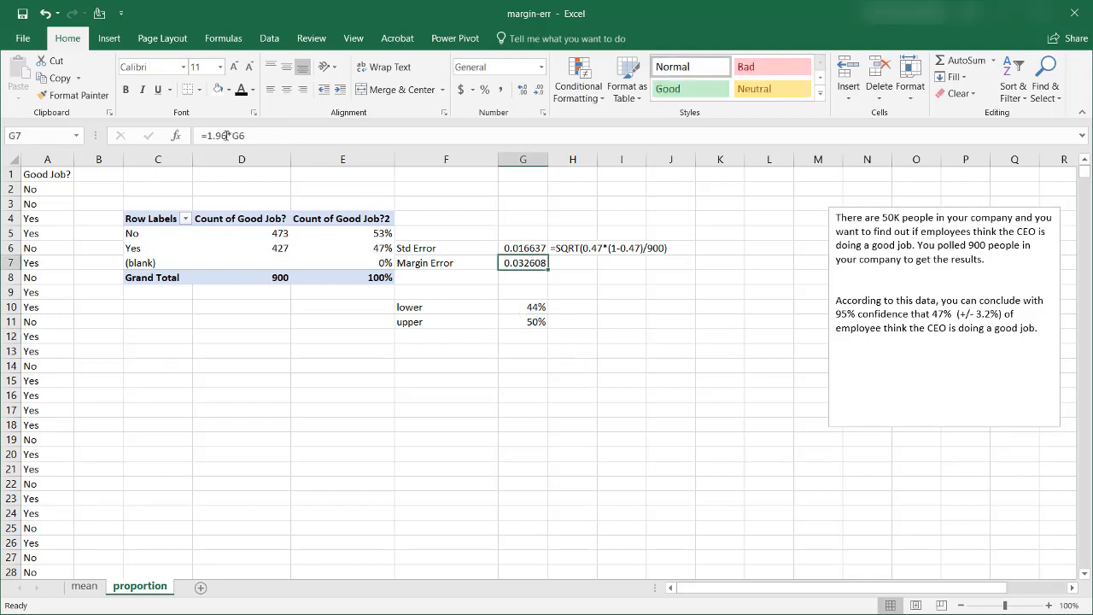
drag(226, 135, 205, 135)
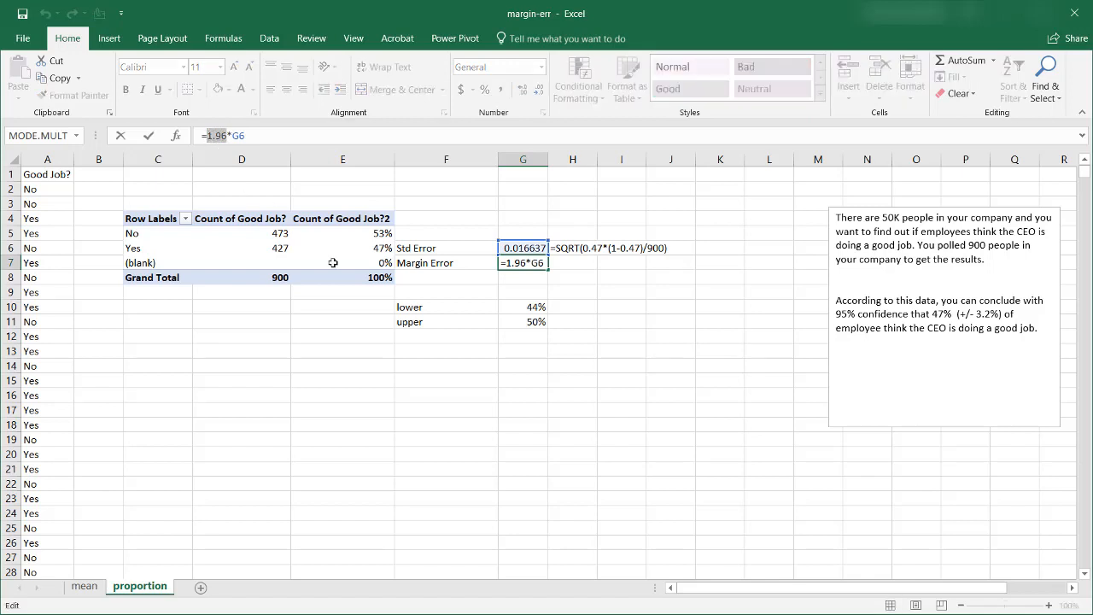
click(470, 368)
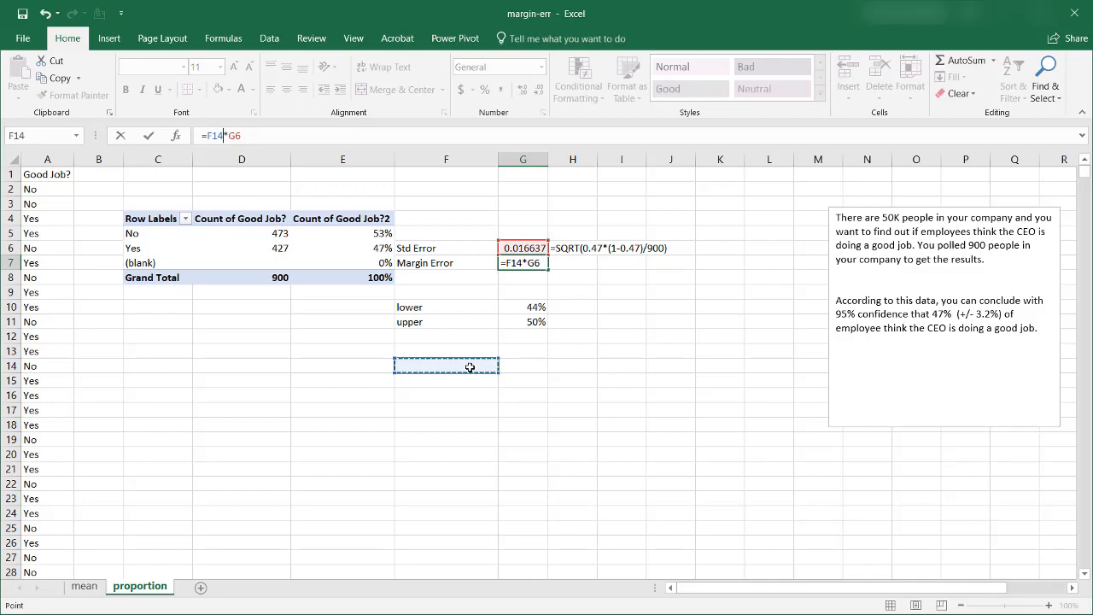
key(Escape)
Calculate the 95% confidence z-score in F14 with NORM.S.INV and a probability of .975
click(470, 367)
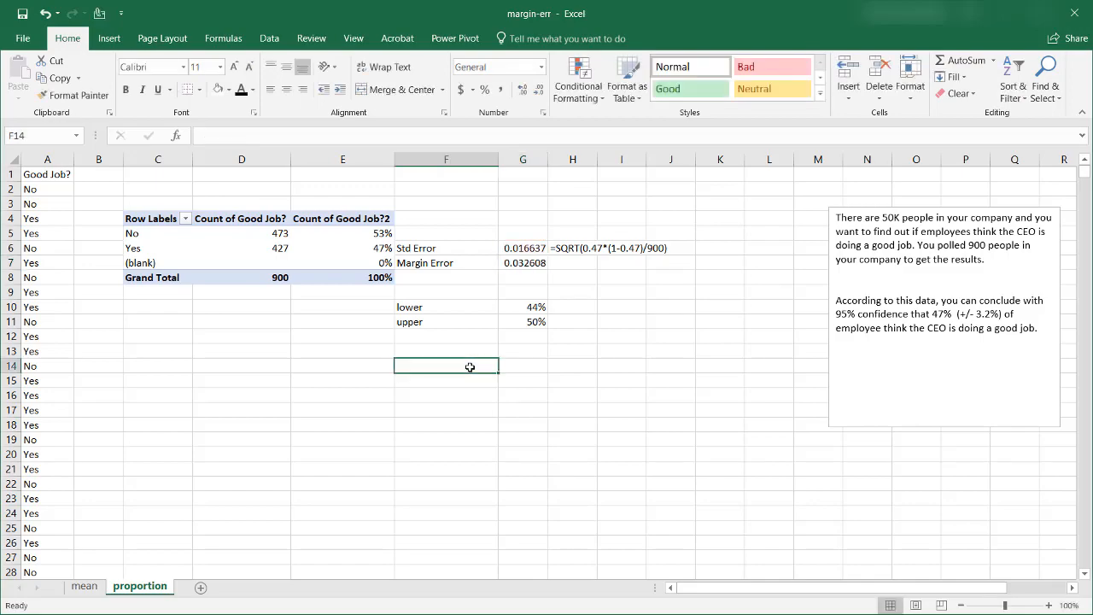
text(=nor)
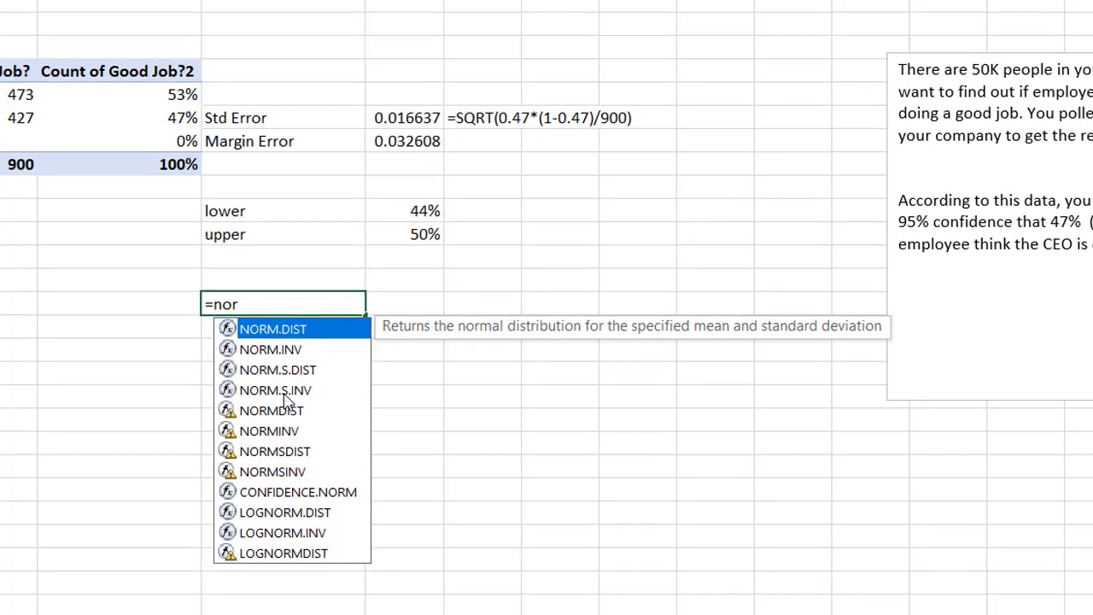
double_click(282, 391)
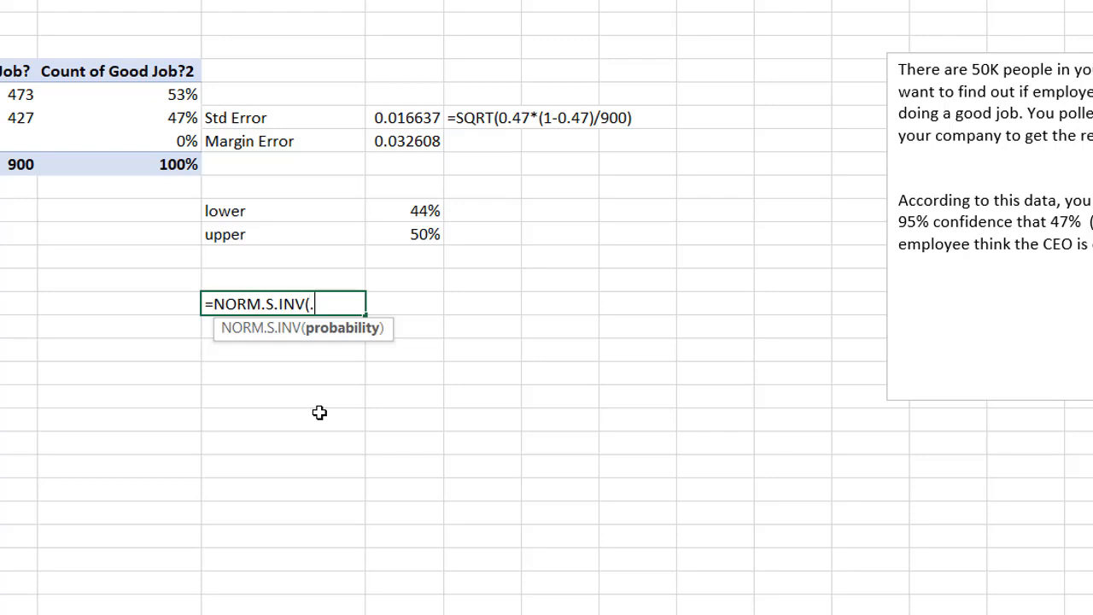
text(975))
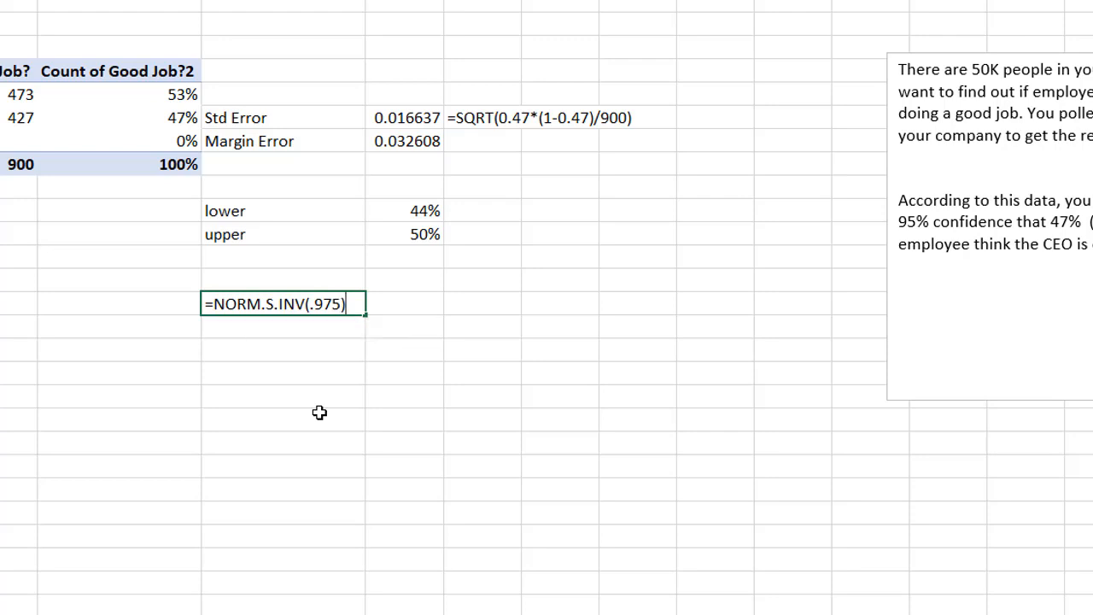
key(Return)
click(304, 308)
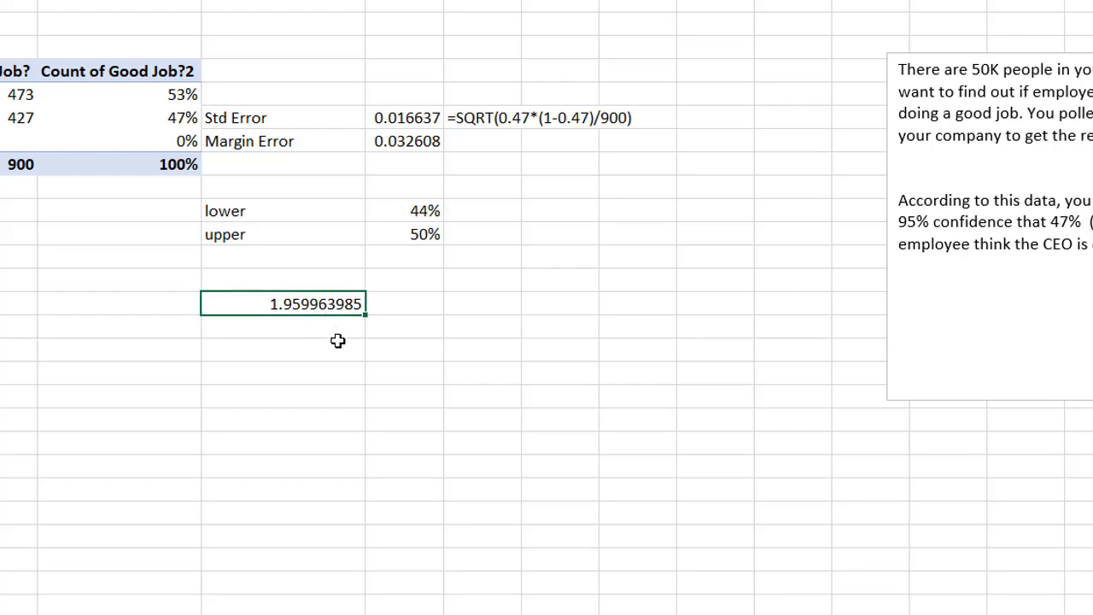
Show the formula of F14 as text in G14 with FORMULATEXT
click(420, 308)
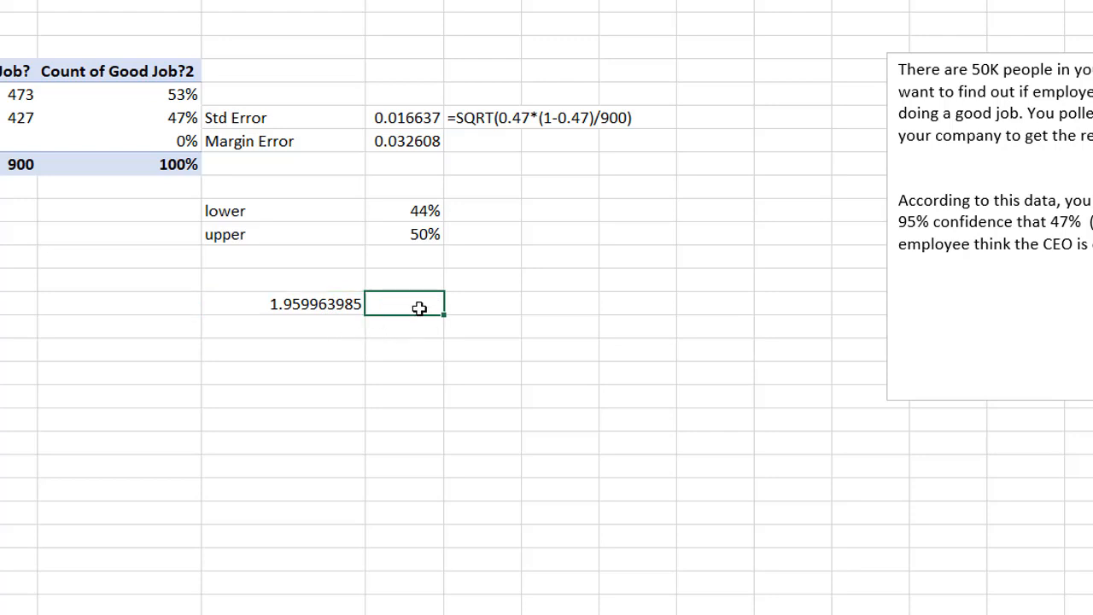
text(=form)
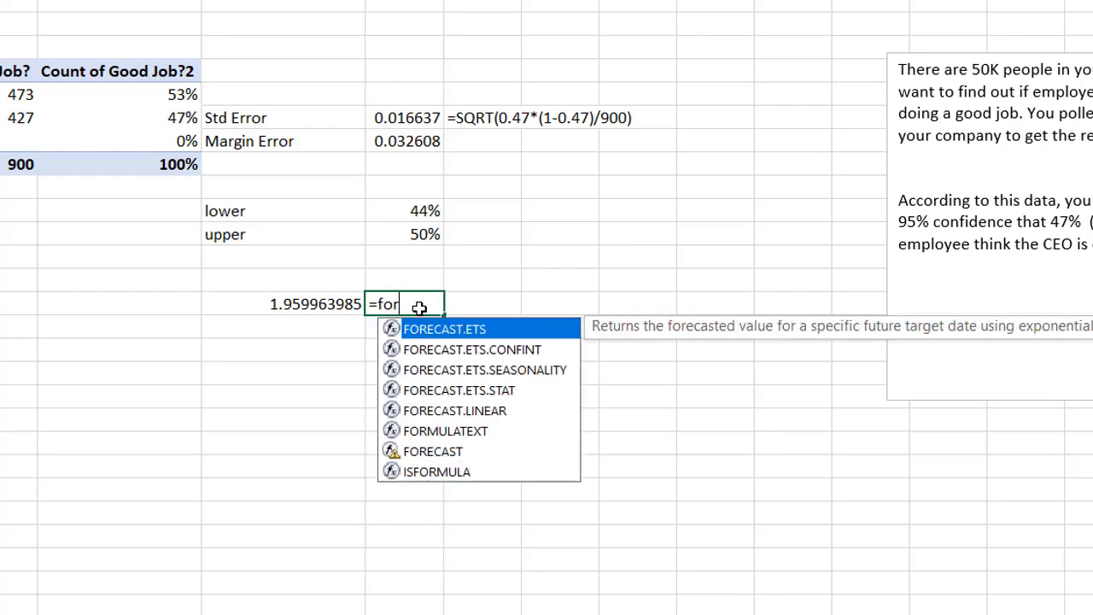
double_click(417, 328)
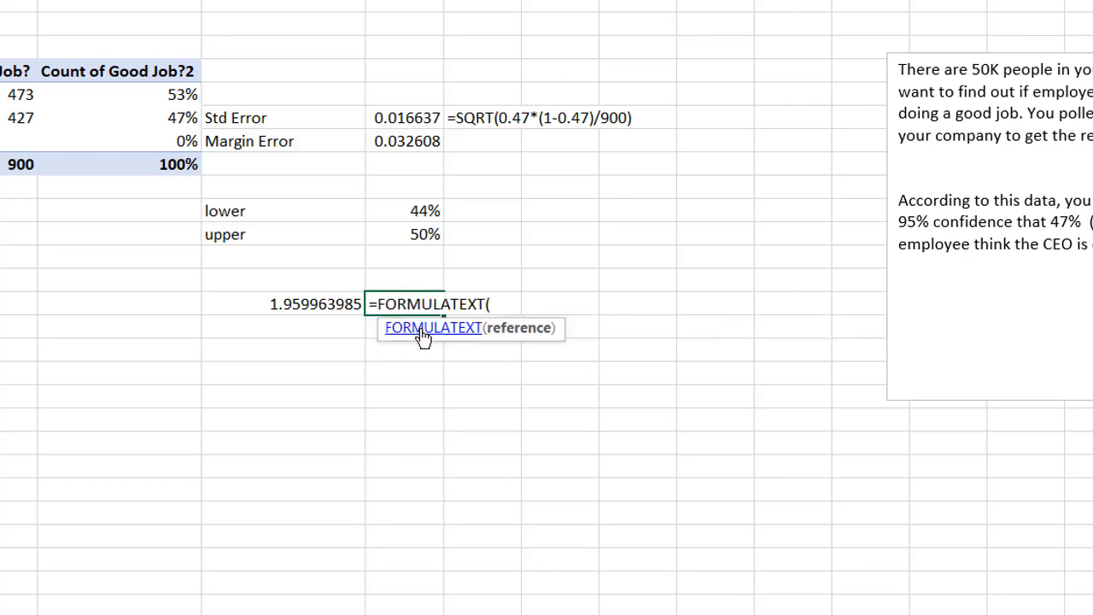
key(Return)
click(432, 328)
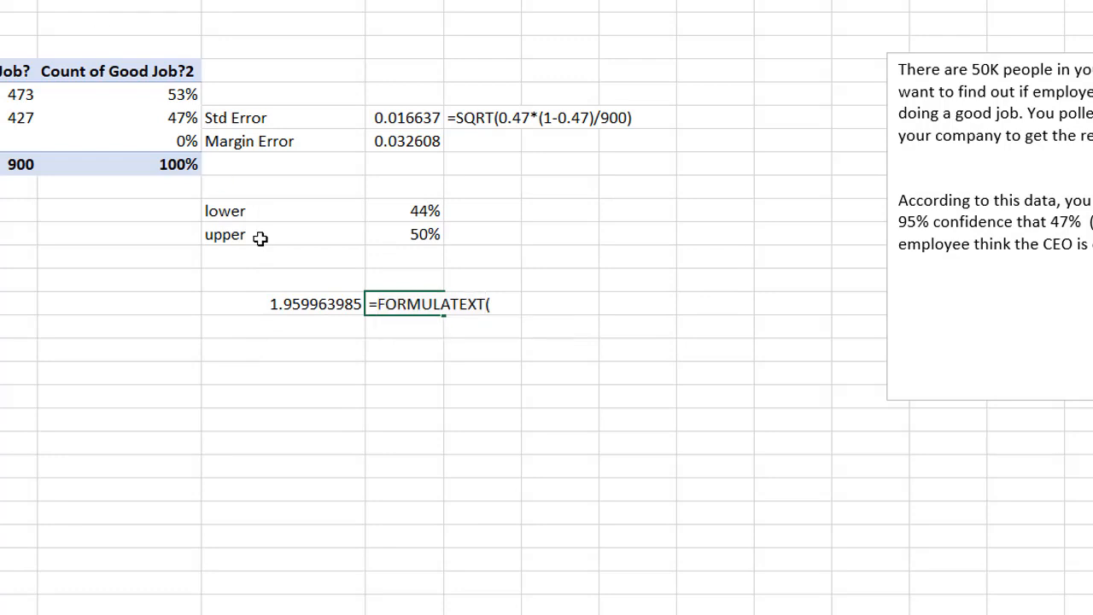
click(297, 305)
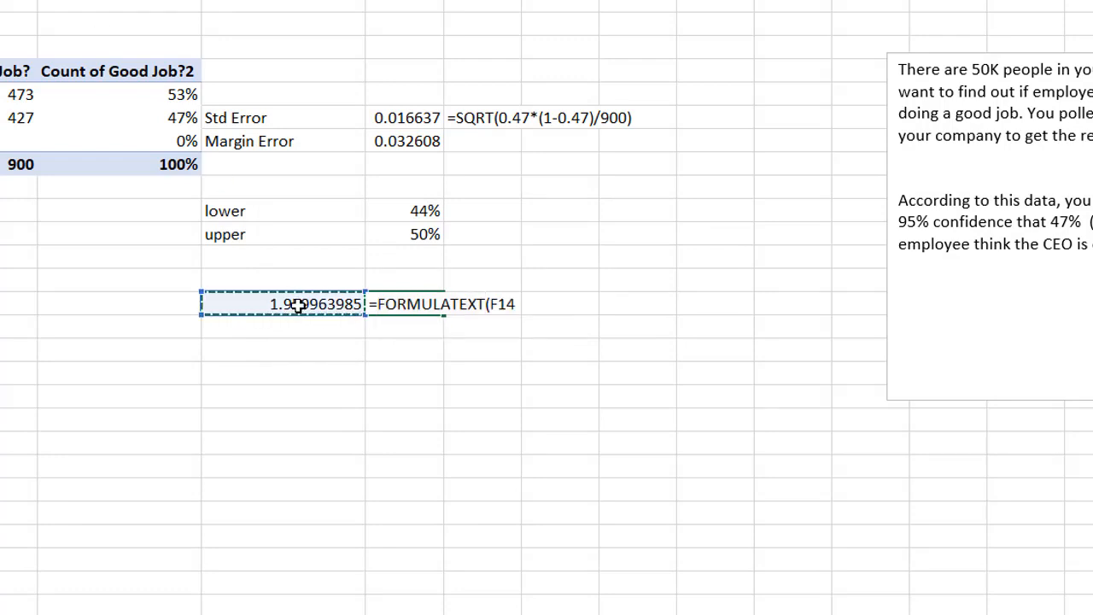
key(Return)
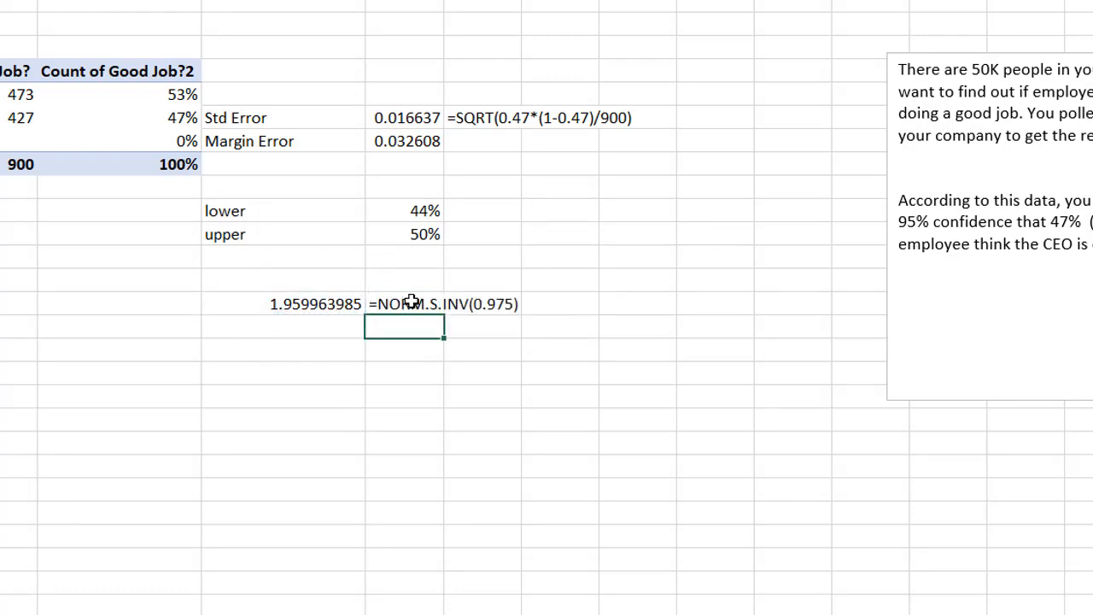
Review the z-score in F14 and the formulas behind the margin of error in G7 and the standard error in G6
click(278, 304)
click(392, 424)
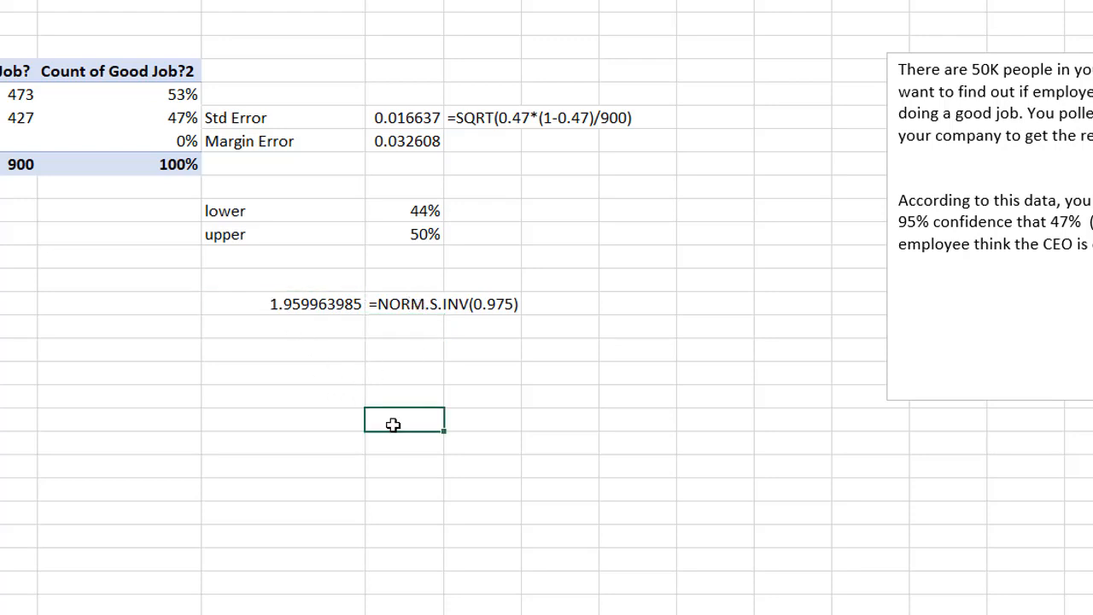
click(309, 304)
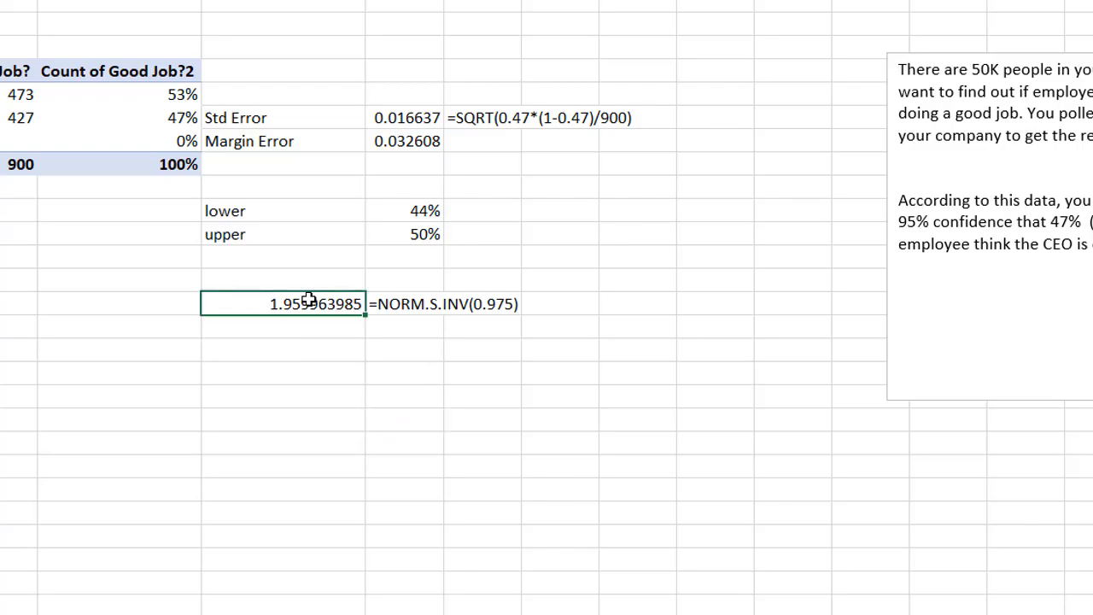
click(404, 303)
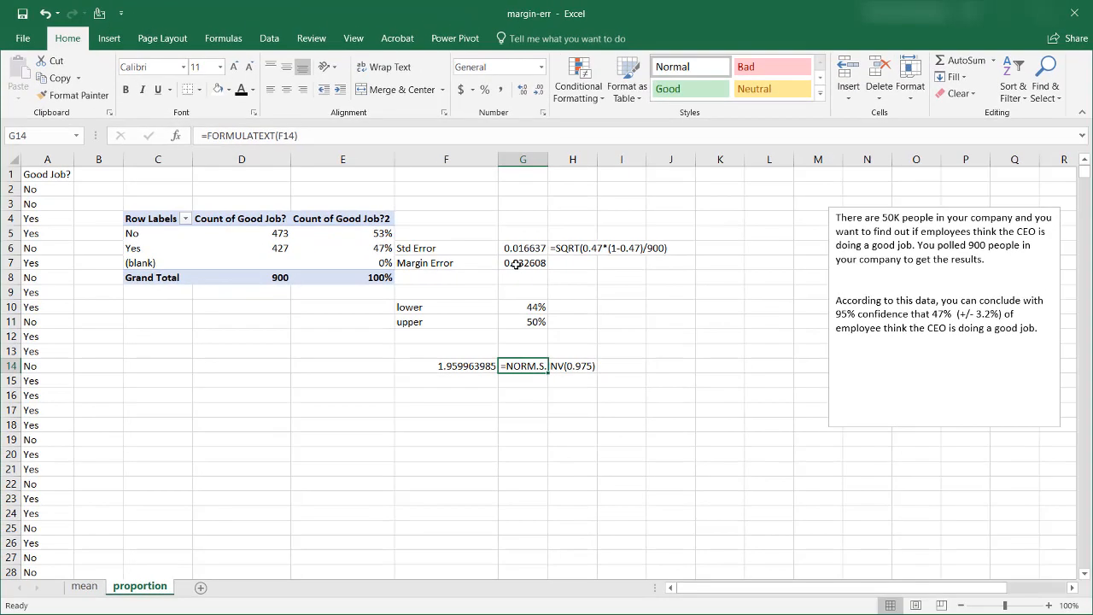
click(412, 161)
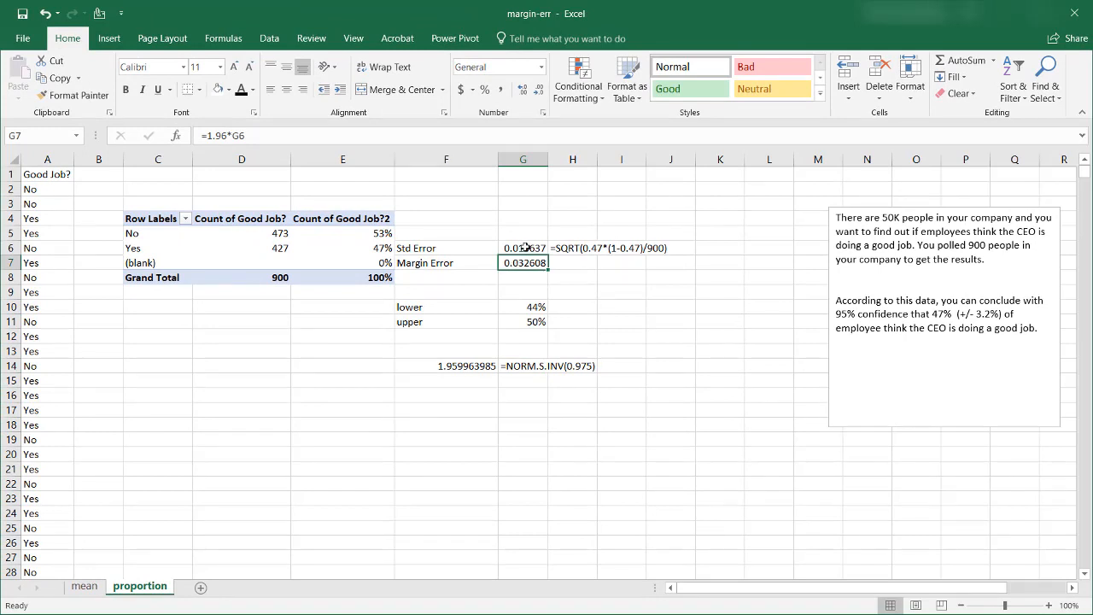
click(527, 247)
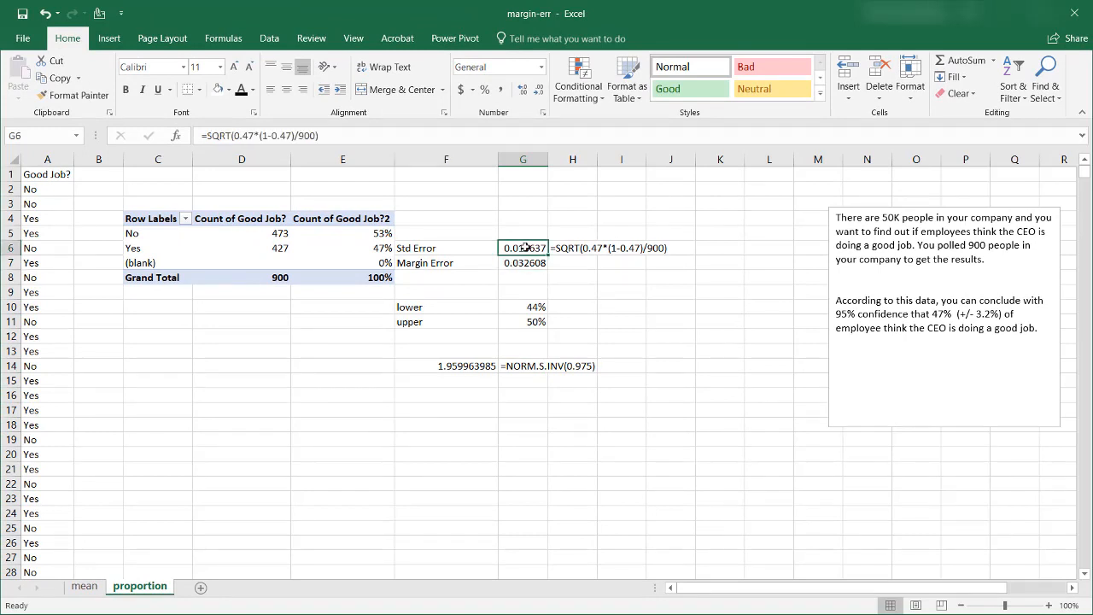
click(569, 248)
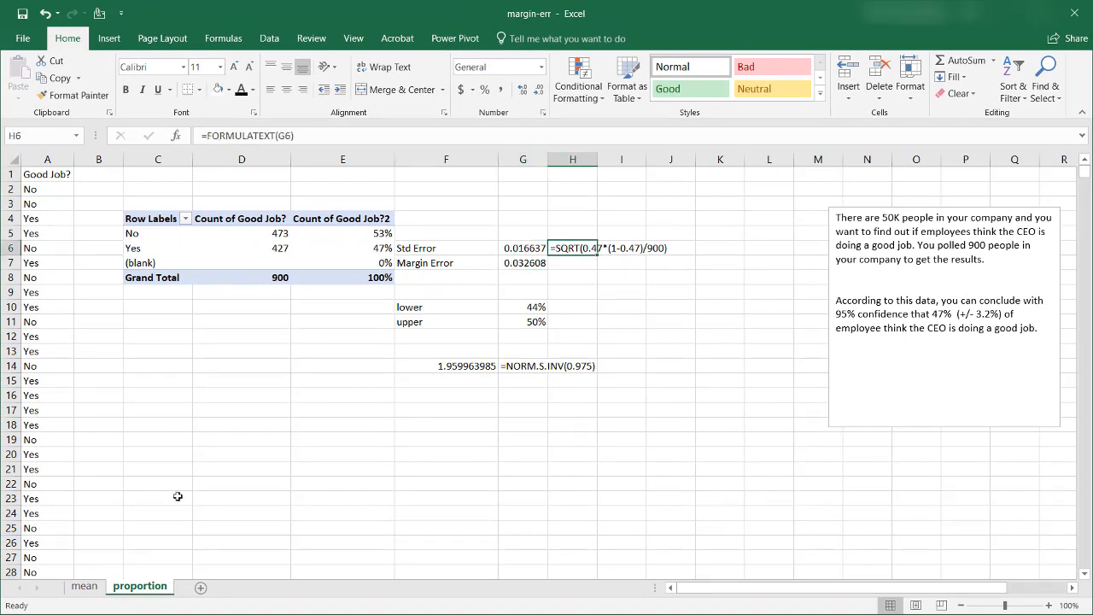